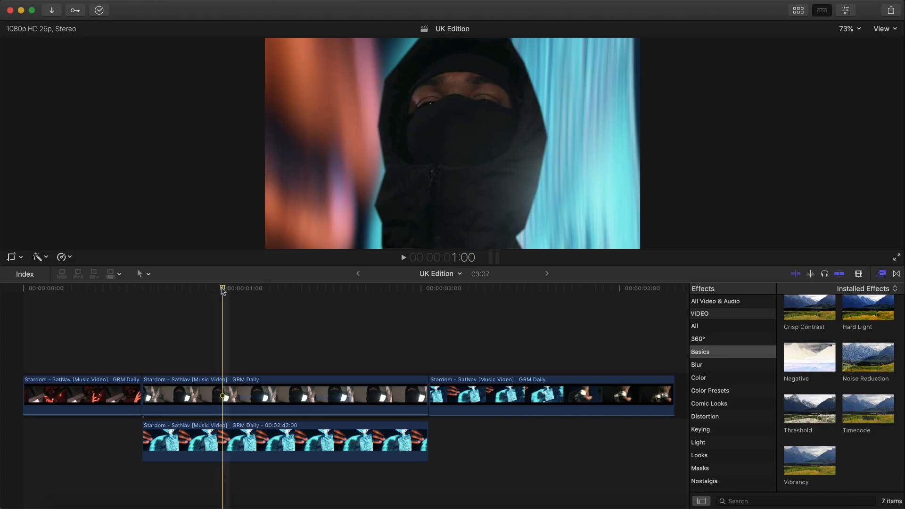
pyautogui.moveTo(222, 290); pyautogui.dragTo(192, 295)
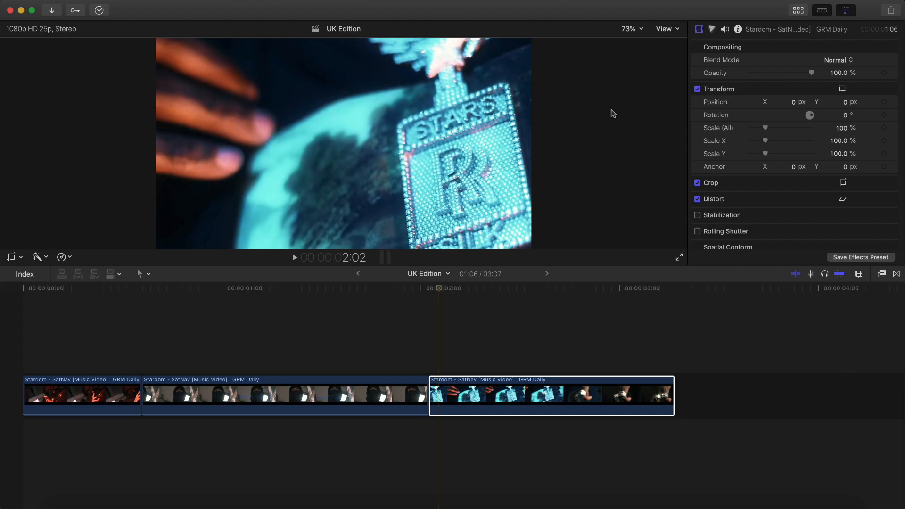
# Add a freeze frame from the first frame of the third clip, at 2:01
pyautogui.click(434, 389)
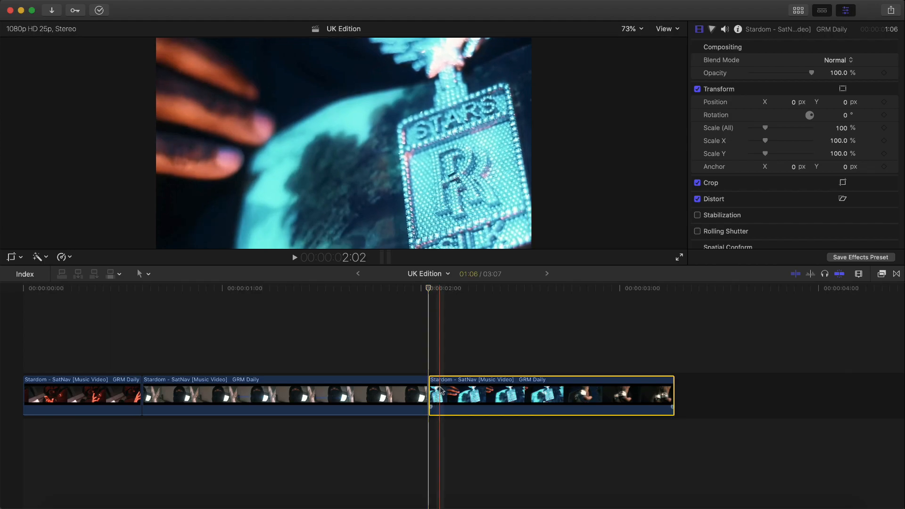
pyautogui.click(121, 4)
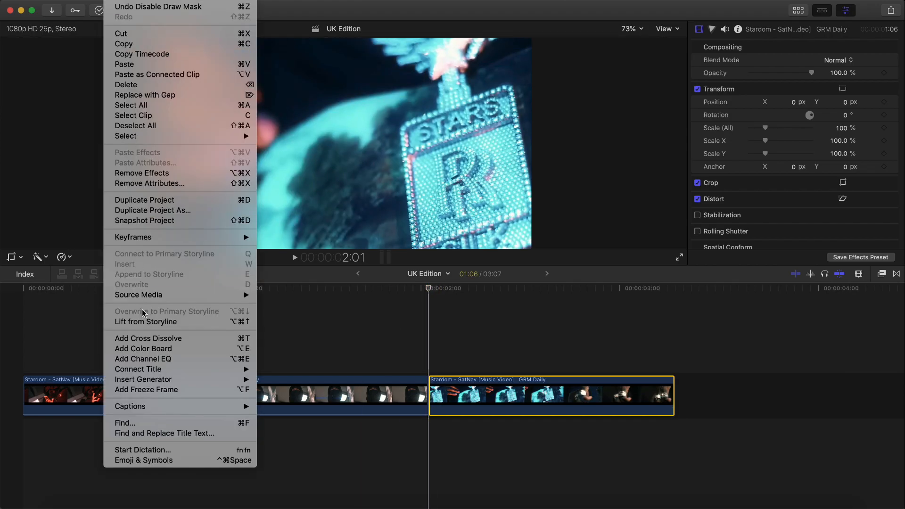
pyautogui.click(141, 390)
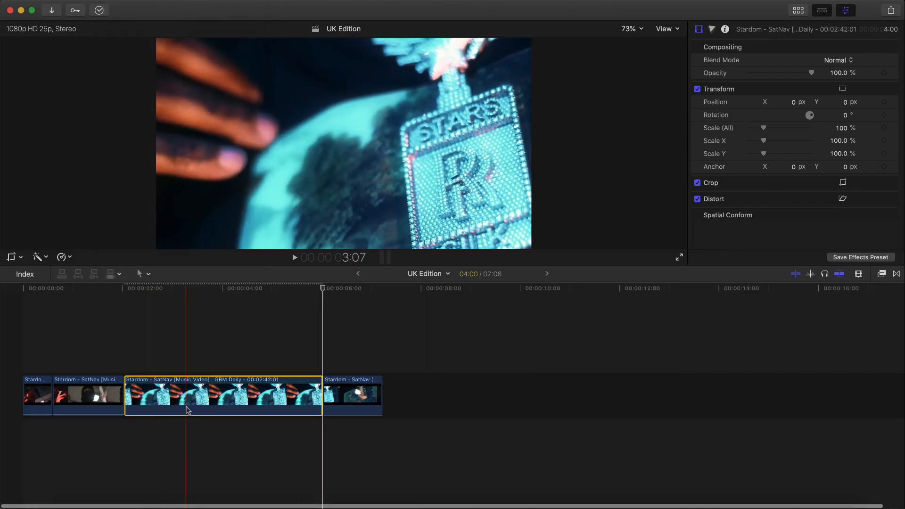
# Connect the freeze frame beneath the start of the second clip and trim it to end together with that clip
pyautogui.moveTo(176, 404); pyautogui.dragTo(103, 445)
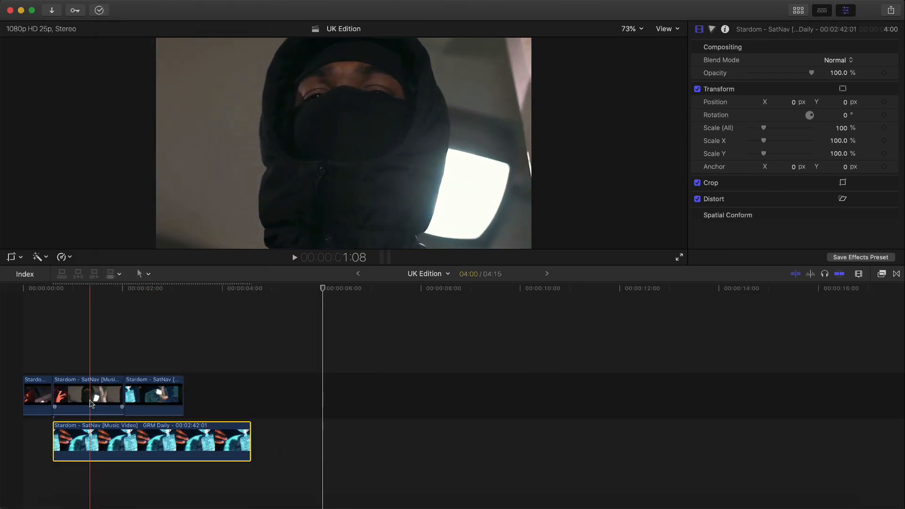
pyautogui.press('super+equal')
pyautogui.press('super+equal')
pyautogui.hscroll(-5, 91, 409)
pyautogui.hscroll(3, 638, 446)
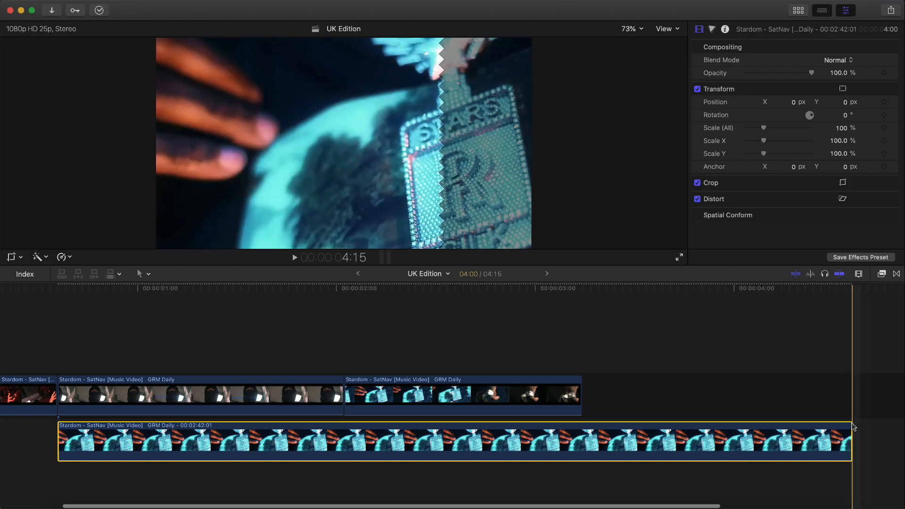
pyautogui.moveTo(851, 431); pyautogui.dragTo(343, 422)
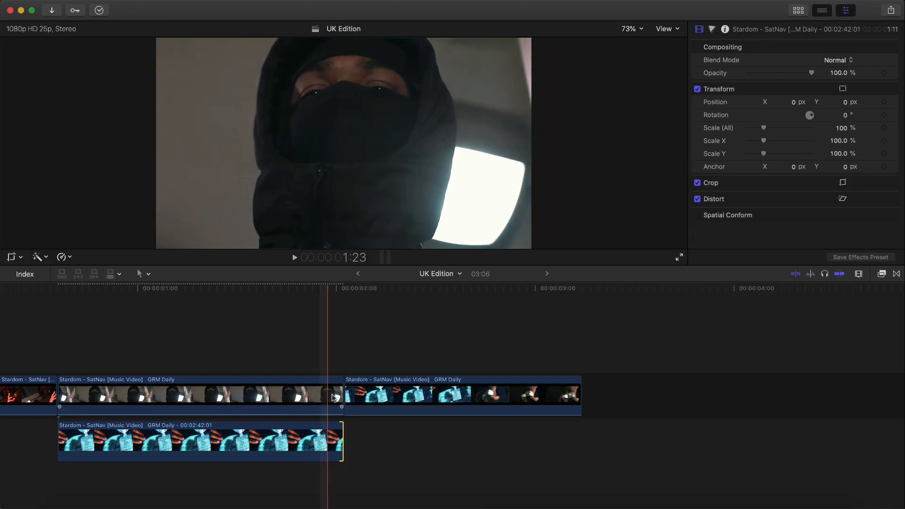
# Disable the second clip, play the freeze frame into the third clip to check the match, and enable the clip again
pyautogui.click(315, 393)
pyautogui.press('v')
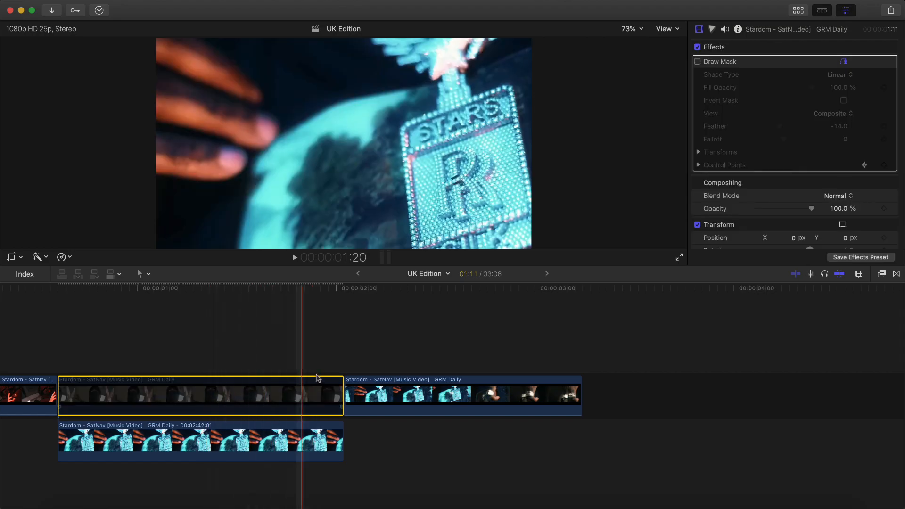
pyautogui.press('space')
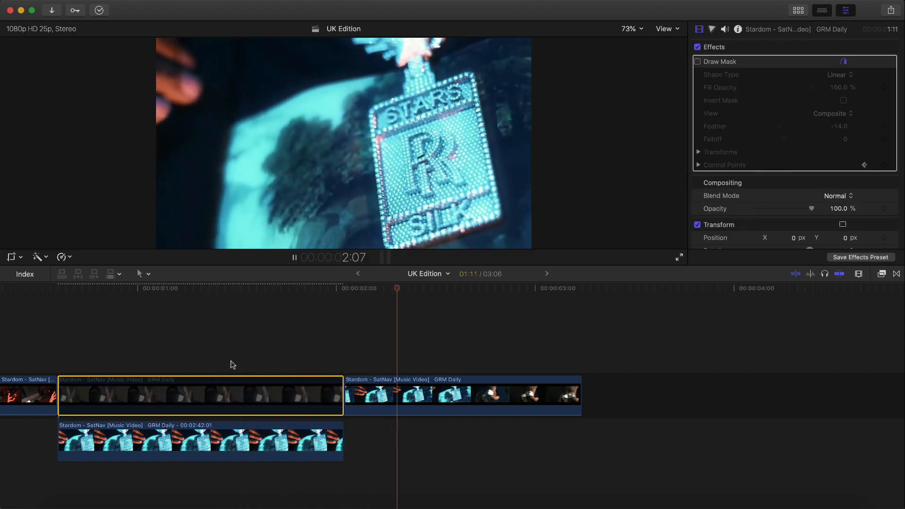
pyautogui.press('space')
pyautogui.press('v')
# Apply a Draw Mask to the second clip and outline the hooded figure with a linear mask at the clip's first frame
pyautogui.hscroll(-3, 279, 363)
pyautogui.click(297, 290)
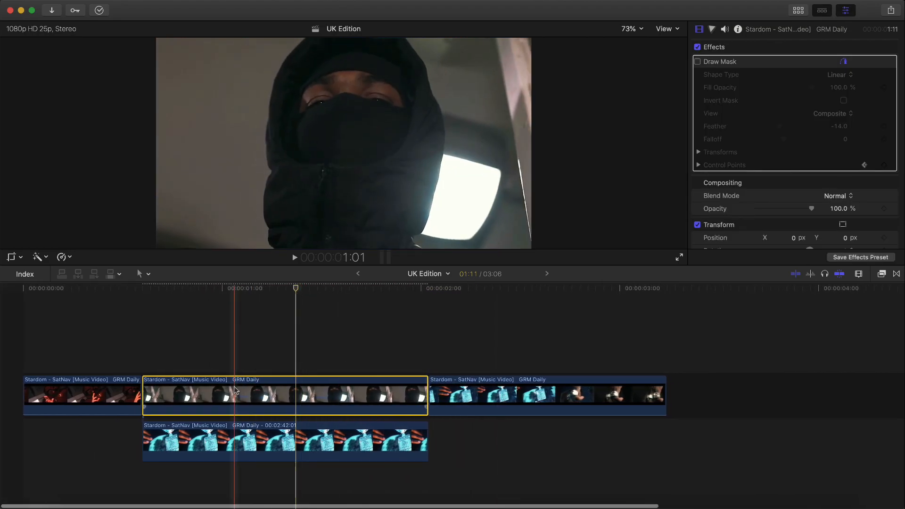
pyautogui.press('super+equal')
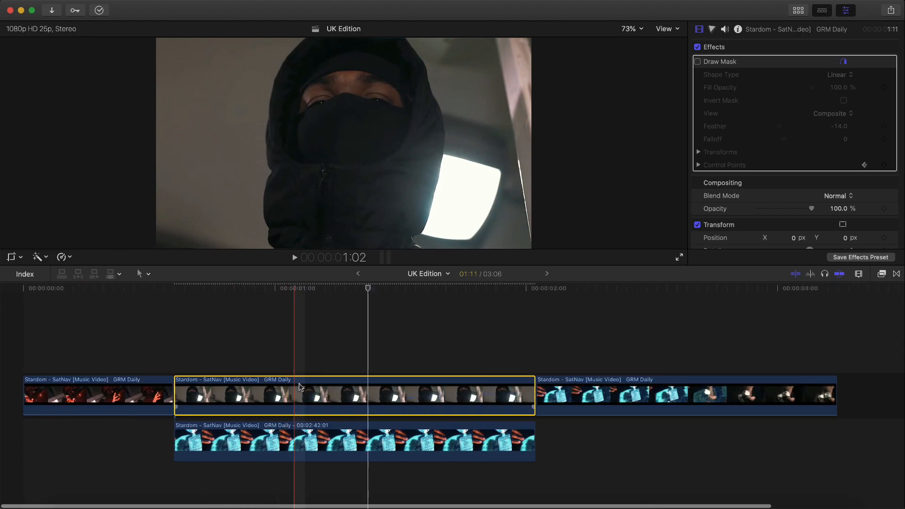
pyautogui.moveTo(368, 289); pyautogui.dragTo(361, 291)
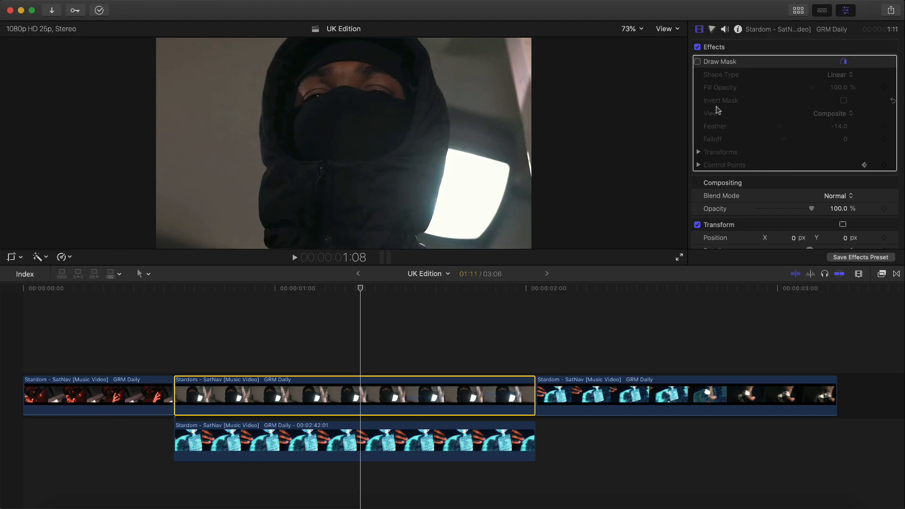
pyautogui.click(882, 275)
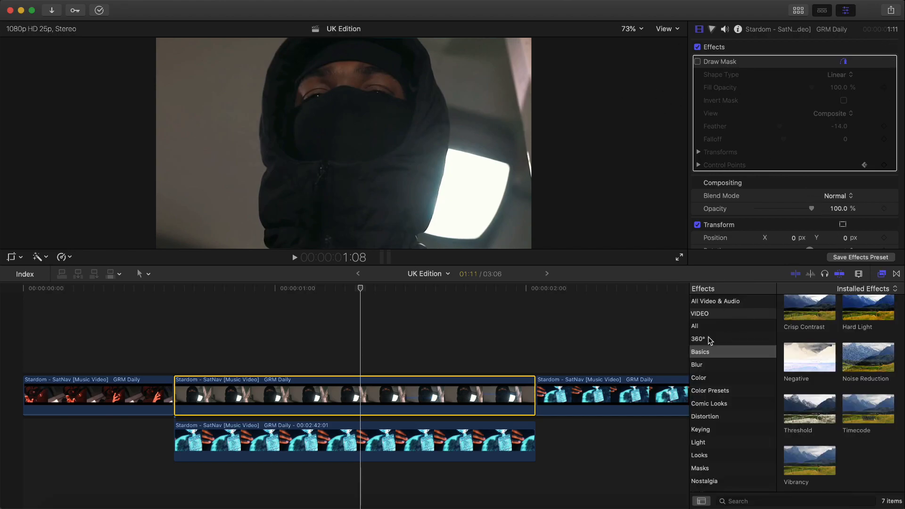
pyautogui.click(700, 468)
pyautogui.moveTo(800, 324)
pyautogui.mouseDown()
pyautogui.moveTo(495, 358)
pyautogui.moveTo(390, 391)
pyautogui.mouseUp()
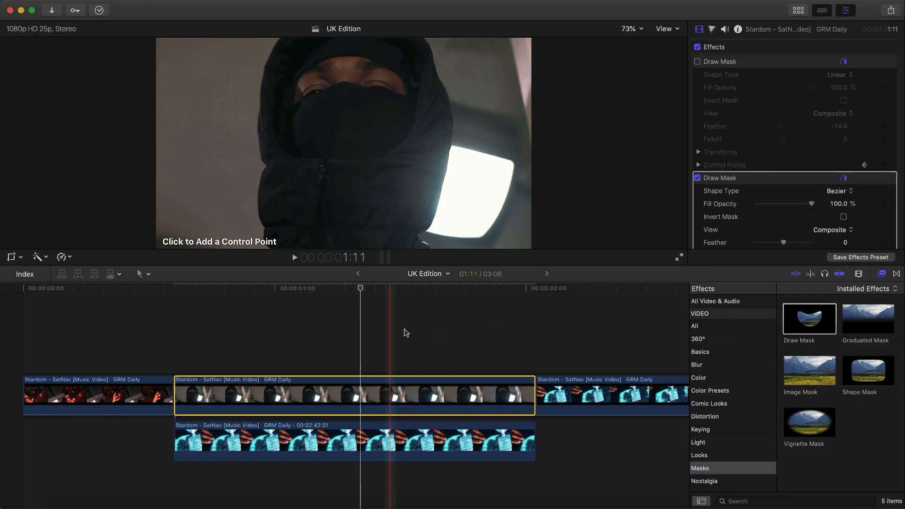
pyautogui.moveTo(219, 288); pyautogui.dragTo(175, 288)
pyautogui.click(271, 246)
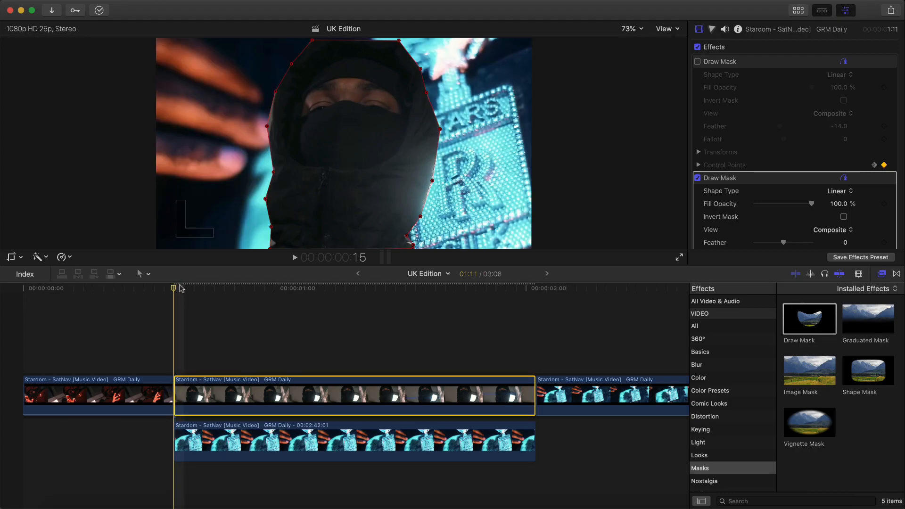
# Add keyframes for the new mask's control points, position and scale at the second clip's first frame
pyautogui.hscroll(2, 344, 396)
pyautogui.scroll(-3, 806, 187)
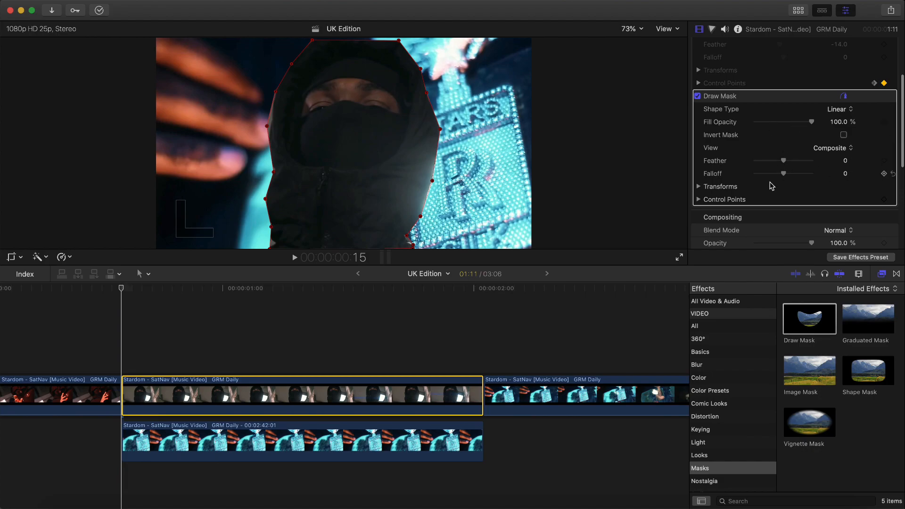
pyautogui.click(884, 200)
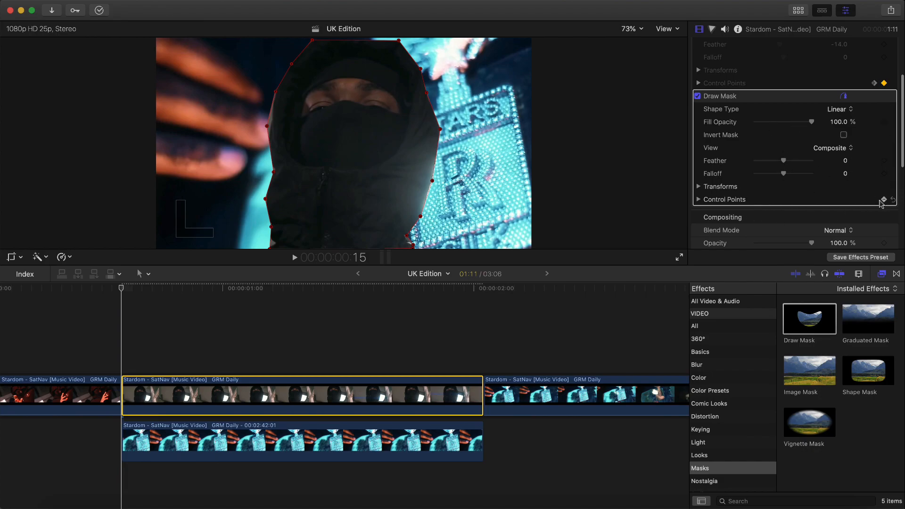
pyautogui.click(699, 187)
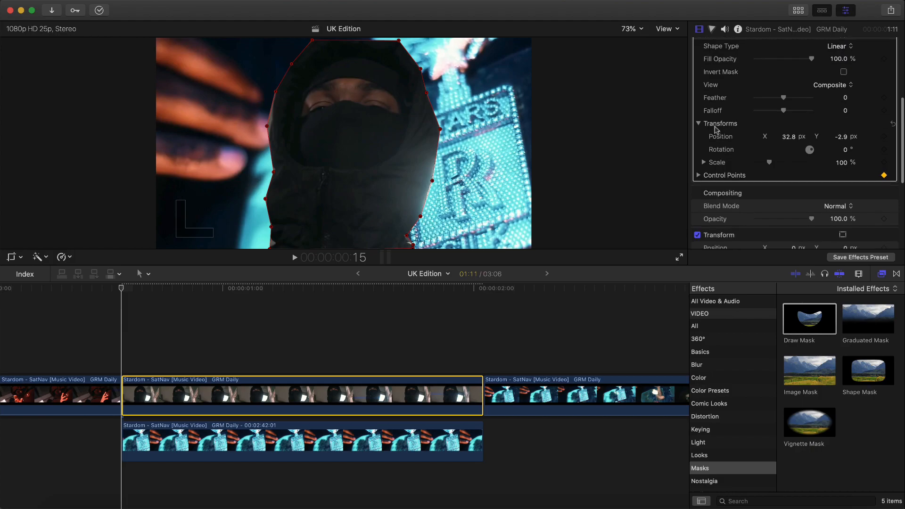
pyautogui.click(884, 137)
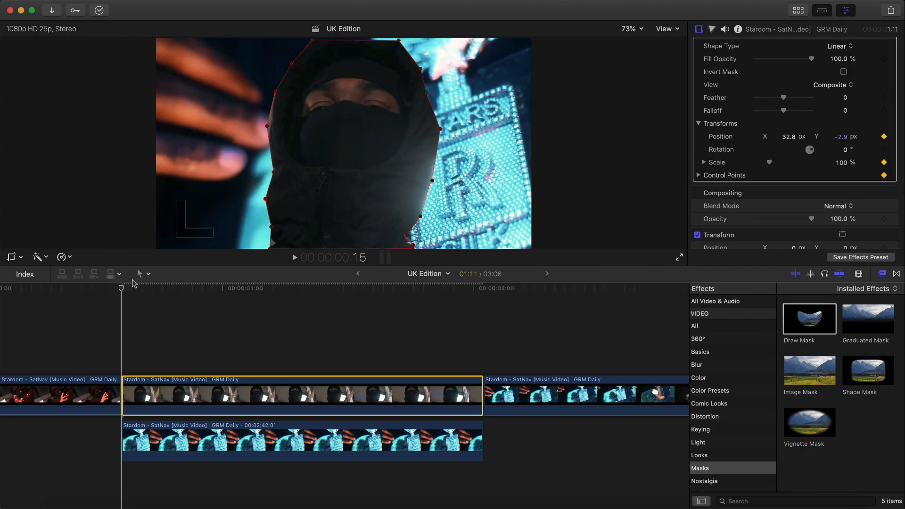
# Set the mask's scale to 102% at frame 23 and its feather to -14
pyautogui.moveTo(124, 289); pyautogui.dragTo(201, 288)
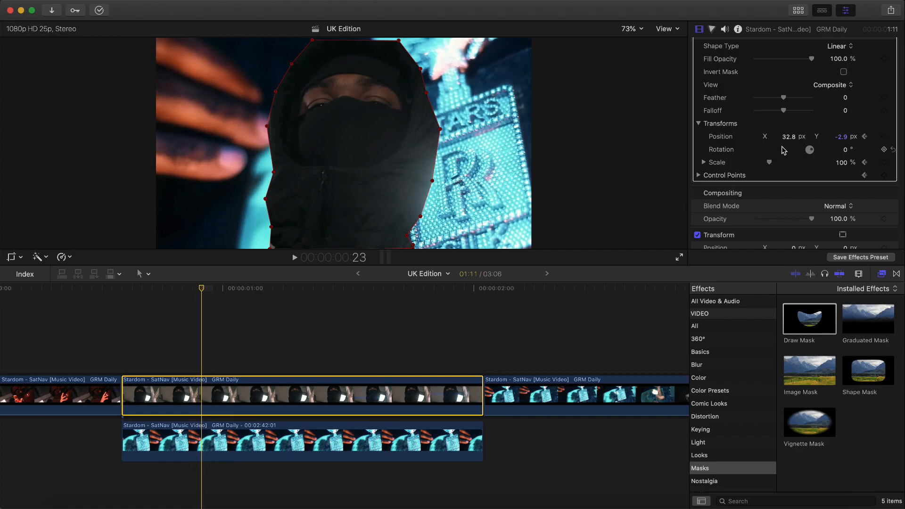
pyautogui.scroll(1, 801, 142)
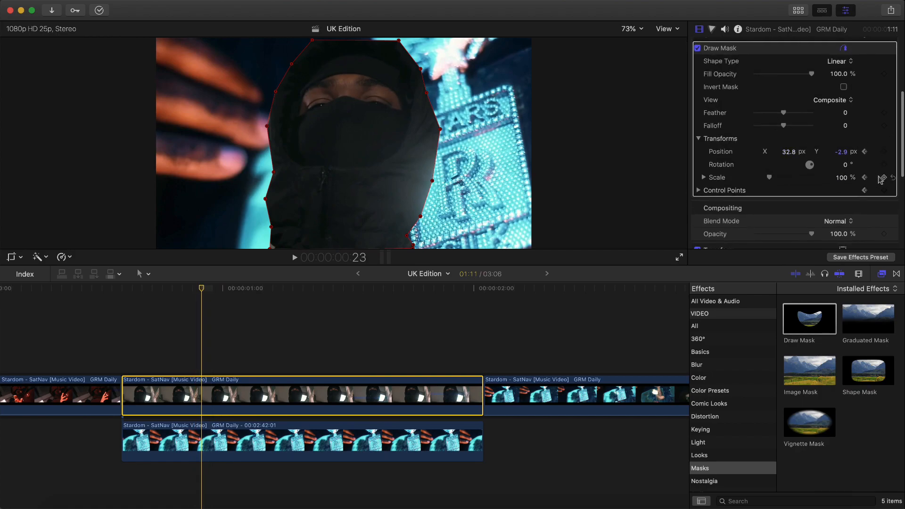
pyautogui.moveTo(843, 182)
pyautogui.mouseDown()
pyautogui.moveTo(849, 176)
pyautogui.moveTo(842, 182)
pyautogui.mouseUp()
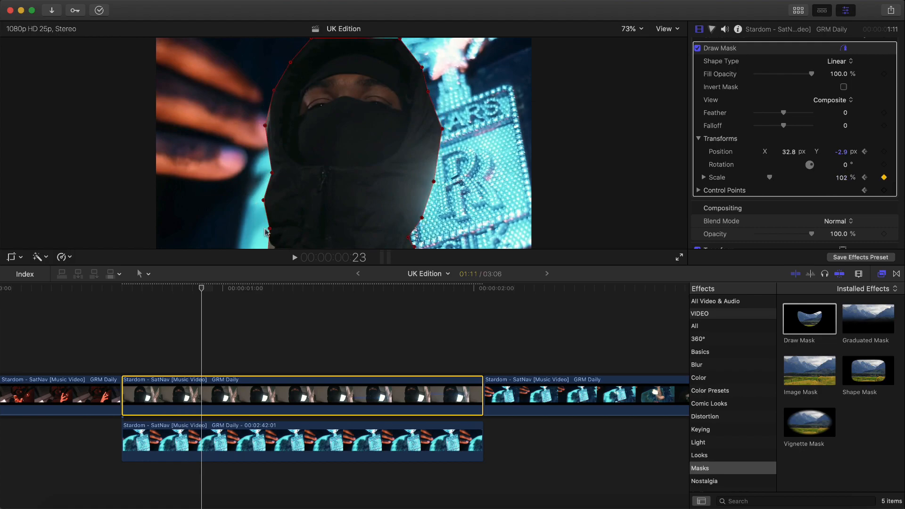
pyautogui.moveTo(784, 116); pyautogui.dragTo(780, 117)
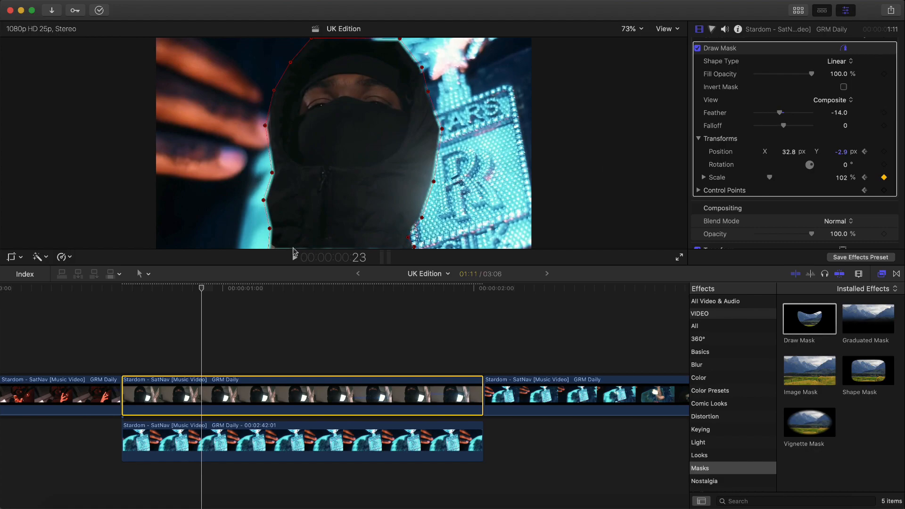
# Display the viewer at 50% and move the mask's bottom control points just below the edge of the picture
pyautogui.click(622, 31)
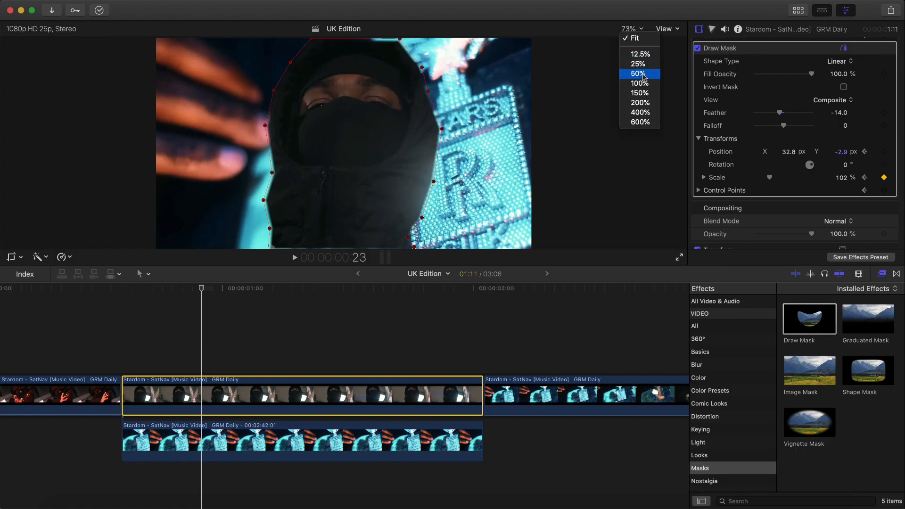
pyautogui.click(633, 75)
pyautogui.moveTo(333, 224); pyautogui.dragTo(334, 226)
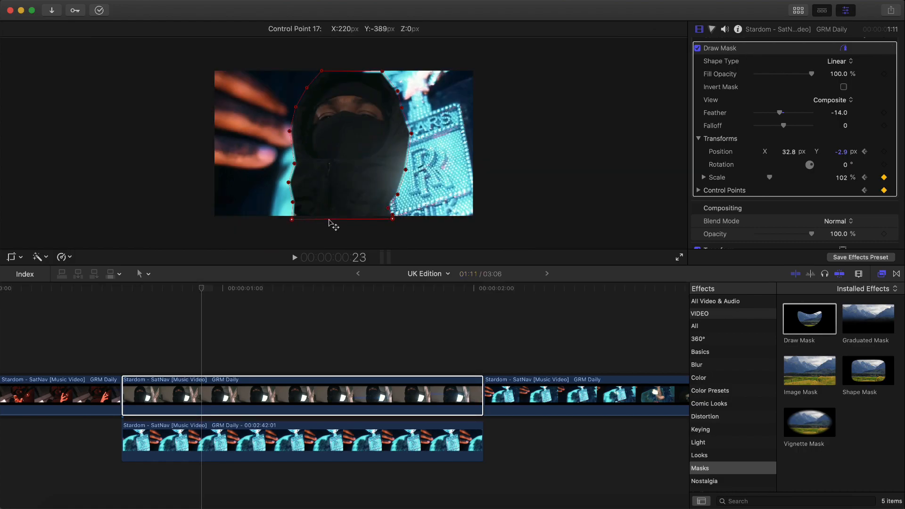
# Enlarge the mask's scale at 1:08 and set it to 109% at 1:14 to follow the growing figure
pyautogui.press('Right')
pyautogui.press('Right')
pyautogui.press('Right')
pyautogui.press('Right')
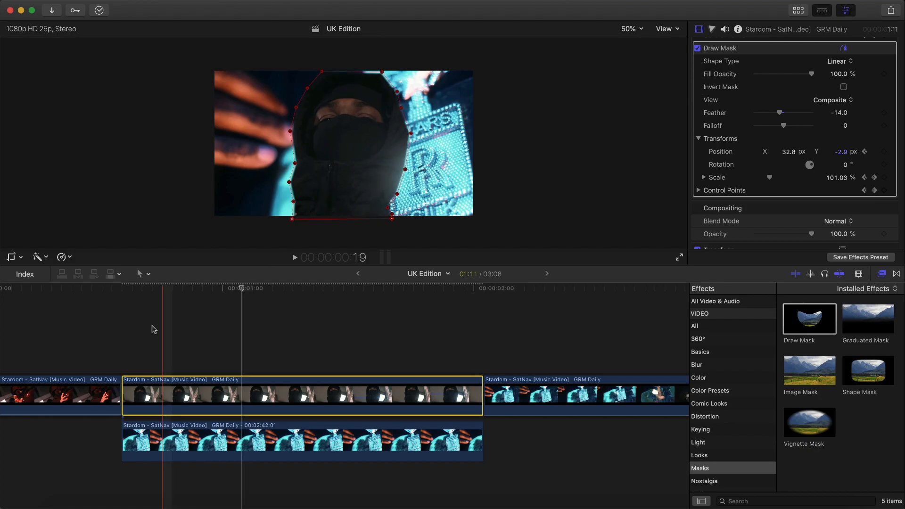
pyautogui.moveTo(240, 288); pyautogui.dragTo(314, 289)
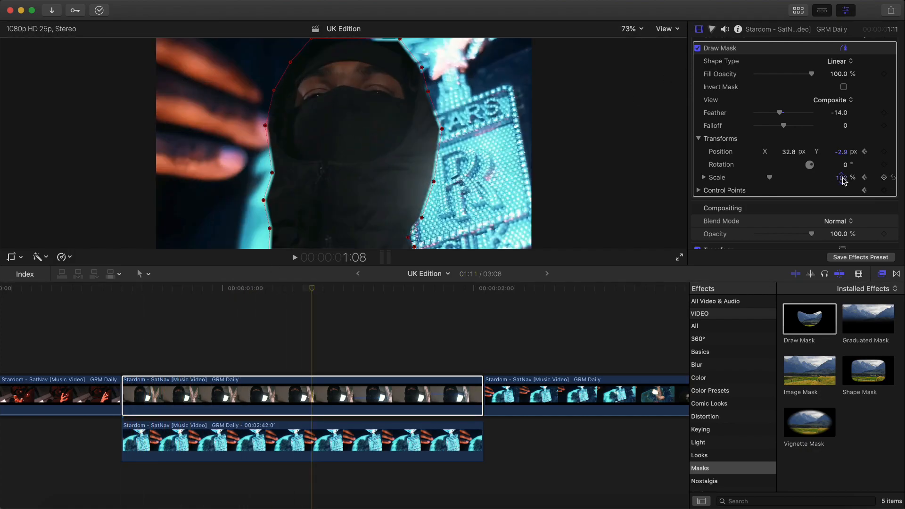
pyautogui.moveTo(844, 182); pyautogui.dragTo(845, 175)
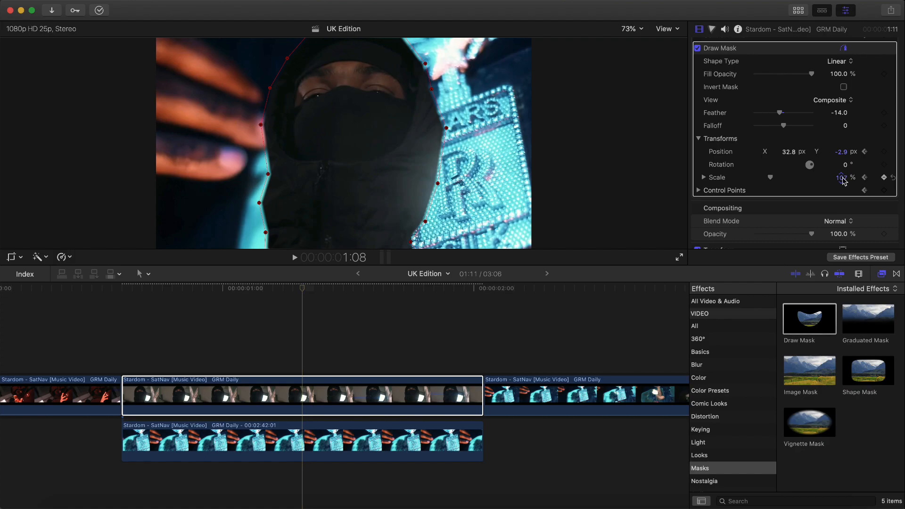
pyautogui.click(367, 290)
pyautogui.moveTo(843, 182); pyautogui.dragTo(843, 178)
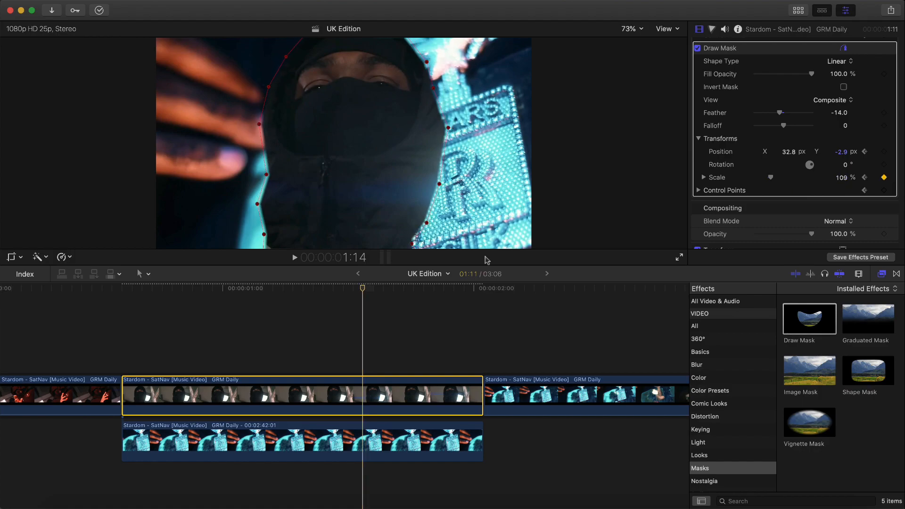
# Play the masked second clip to check that the mask follows the figure
pyautogui.click(399, 289)
pyautogui.press('space')
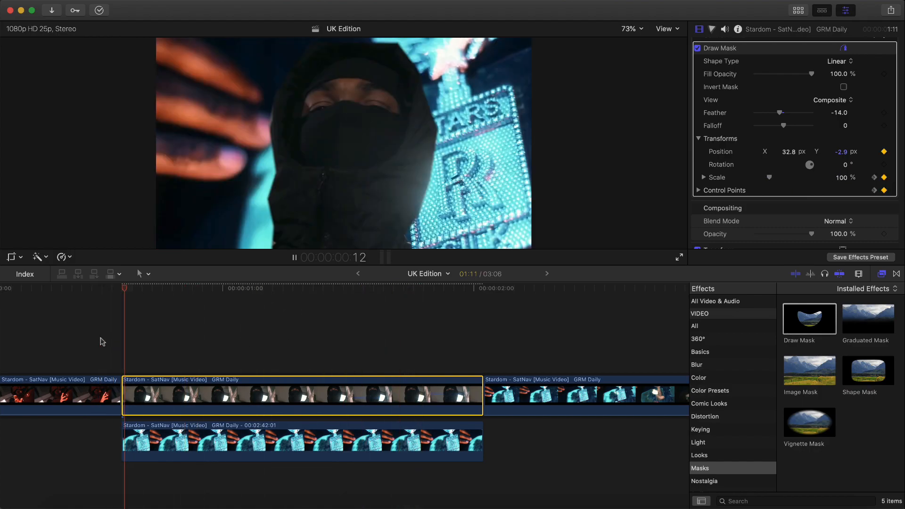
pyautogui.press('space')
# Keyframe the freeze frame's overall and vertical scale at its first frame and greatly enlarge the image there
pyautogui.click(188, 453)
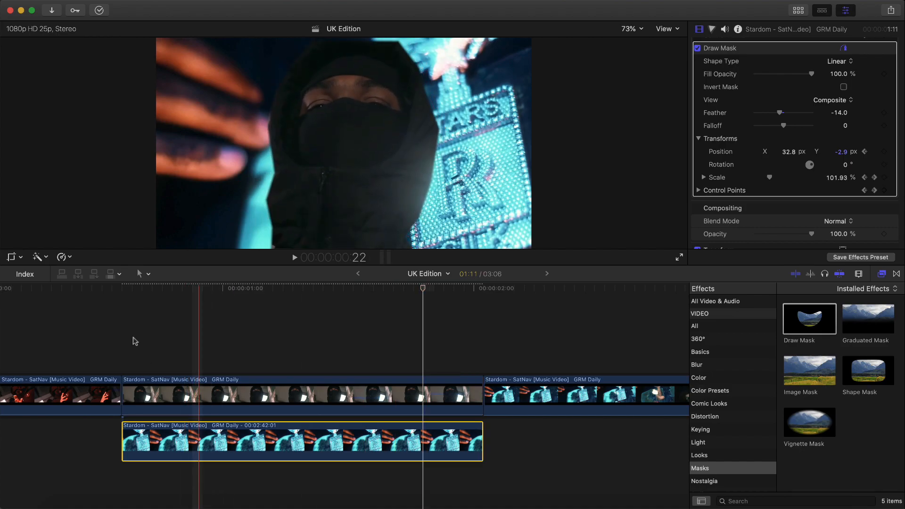
pyautogui.click(123, 289)
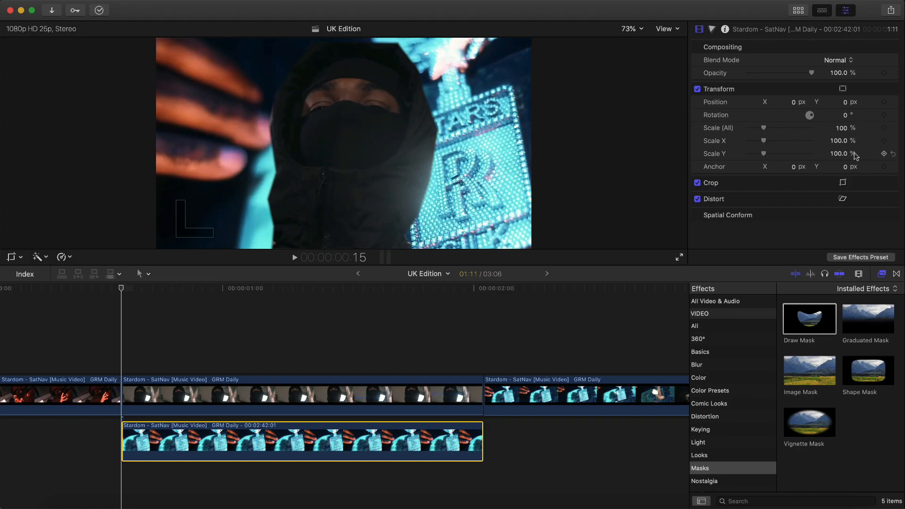
pyautogui.click(884, 155)
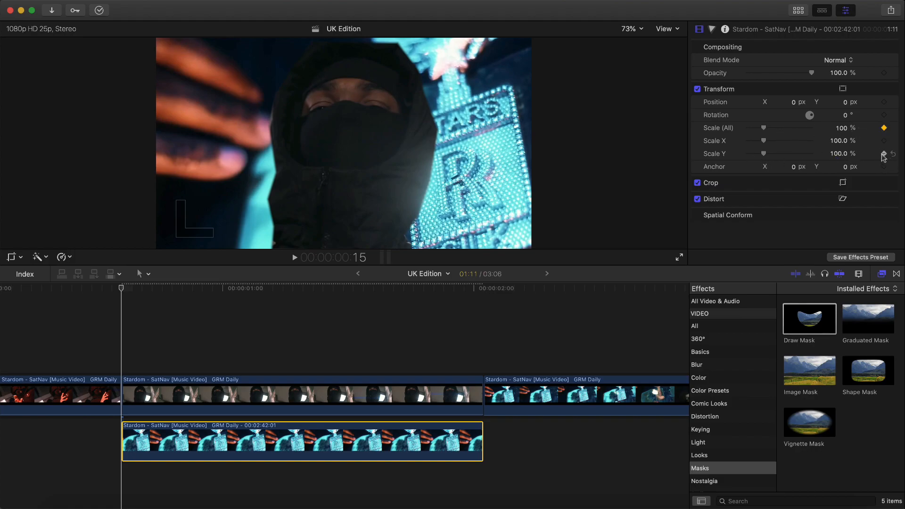
pyautogui.moveTo(837, 155); pyautogui.dragTo(839, 116)
# Set the freeze frame's scale to 100% at 2:00, near its end, and play back the zoom-out animation
pyautogui.moveTo(486, 289); pyautogui.dragTo(480, 290)
pyautogui.click(841, 153)
pyautogui.write('10')
pyautogui.press('Return')
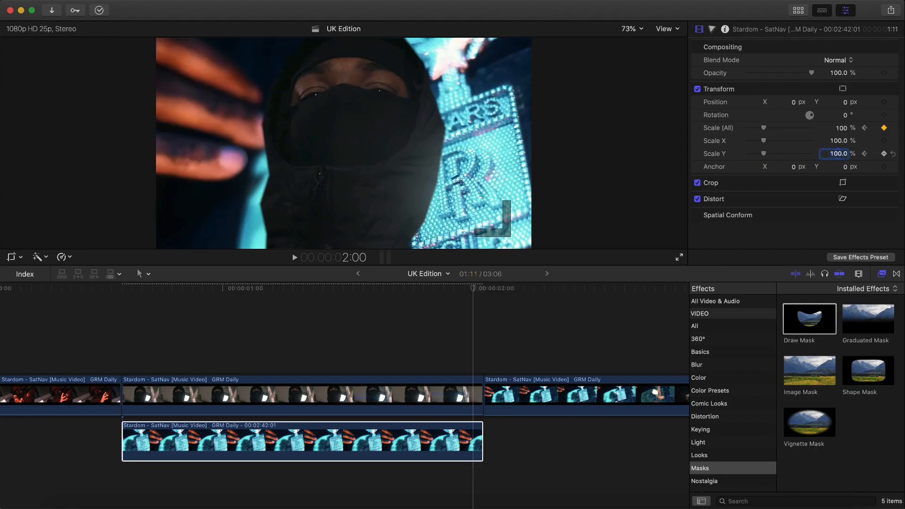
pyautogui.press('space')
pyautogui.press('space')
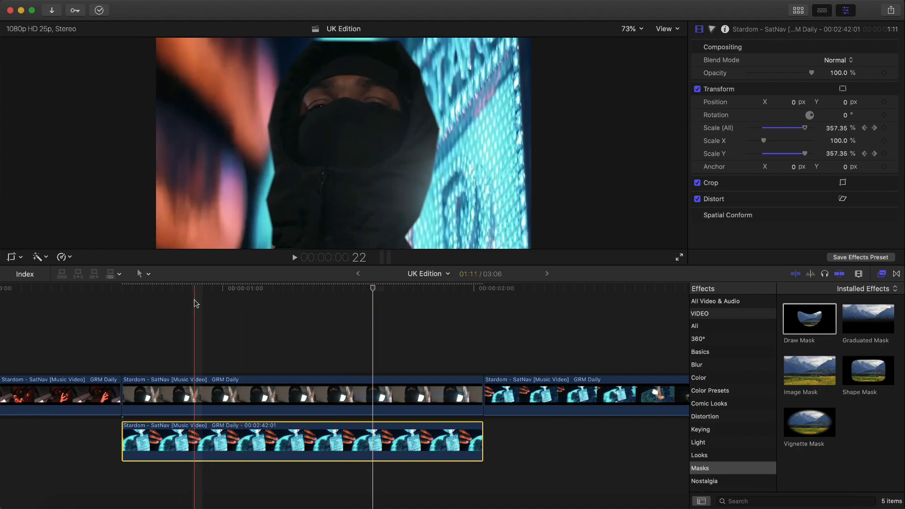
# Apply the Underwater distortion effect to the freeze frame behind the hooded figure
pyautogui.click(705, 417)
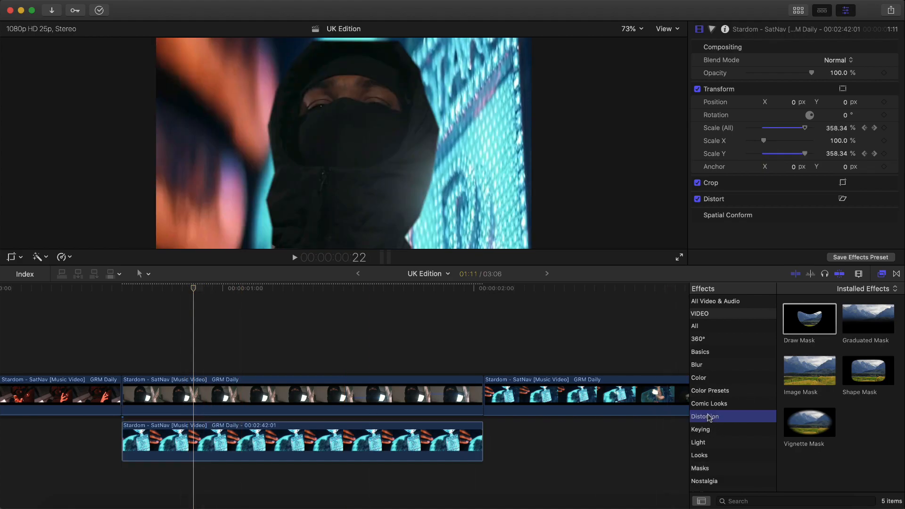
pyautogui.scroll(-5, 813, 360)
pyautogui.scroll(-5, 811, 378)
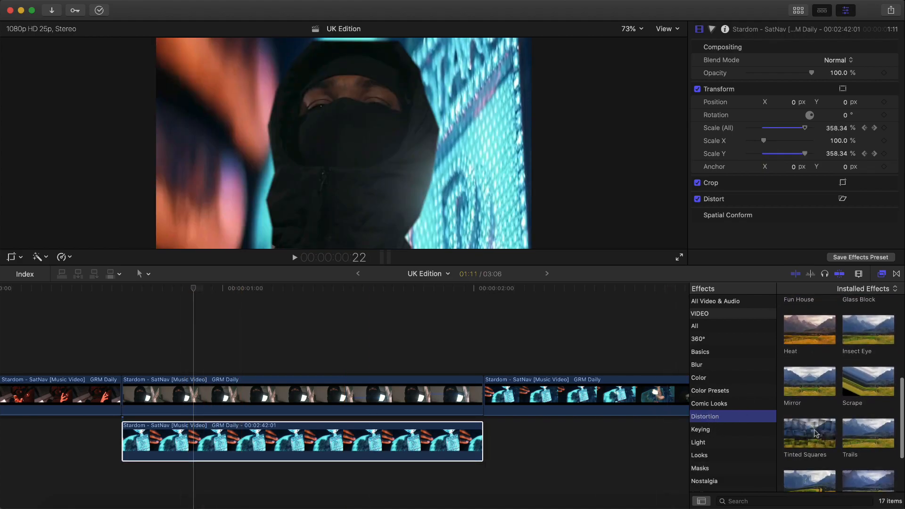
pyautogui.moveTo(800, 412); pyautogui.dragTo(368, 431)
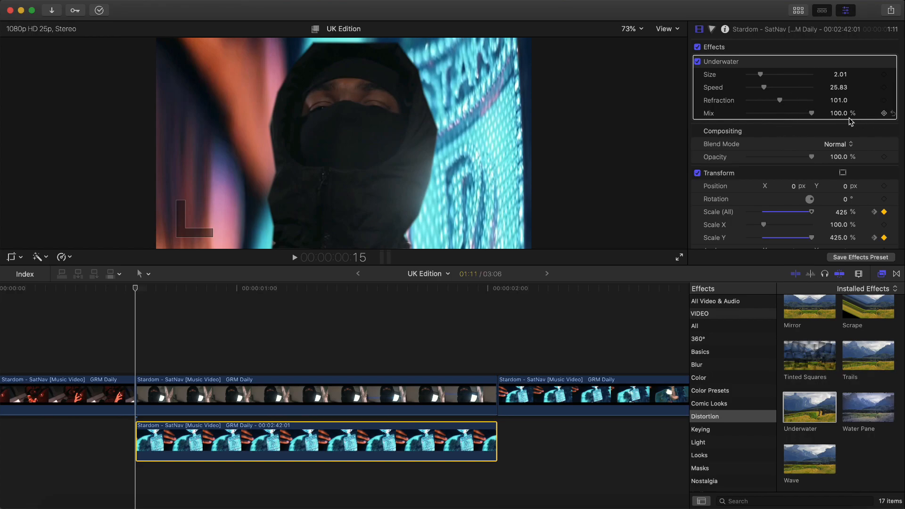
# Keyframe the Underwater effect's mix from 100% at the freeze frame's start to 0% at 2:00
pyautogui.click(884, 113)
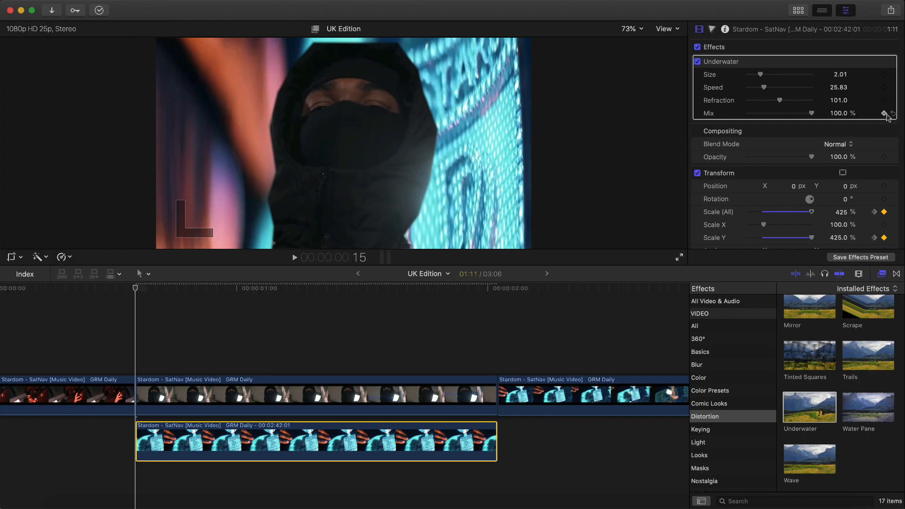
pyautogui.click(495, 288)
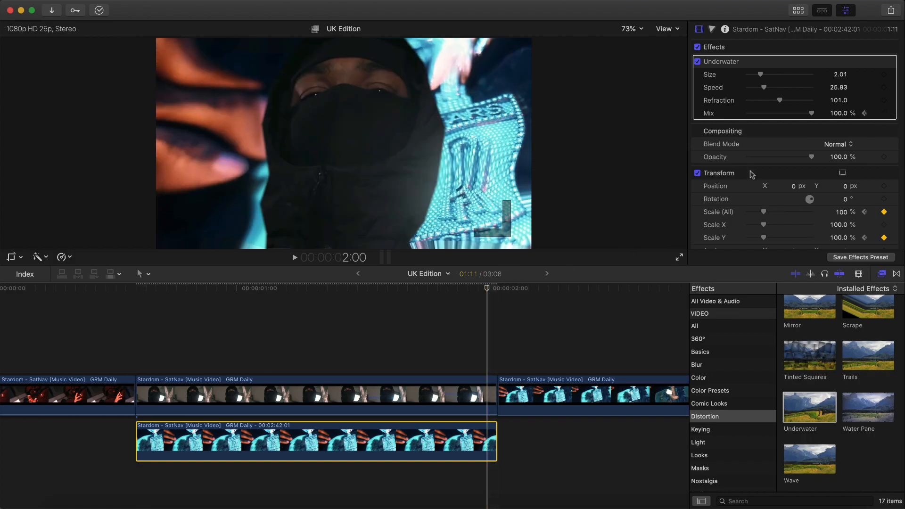
pyautogui.moveTo(813, 115); pyautogui.dragTo(610, 114)
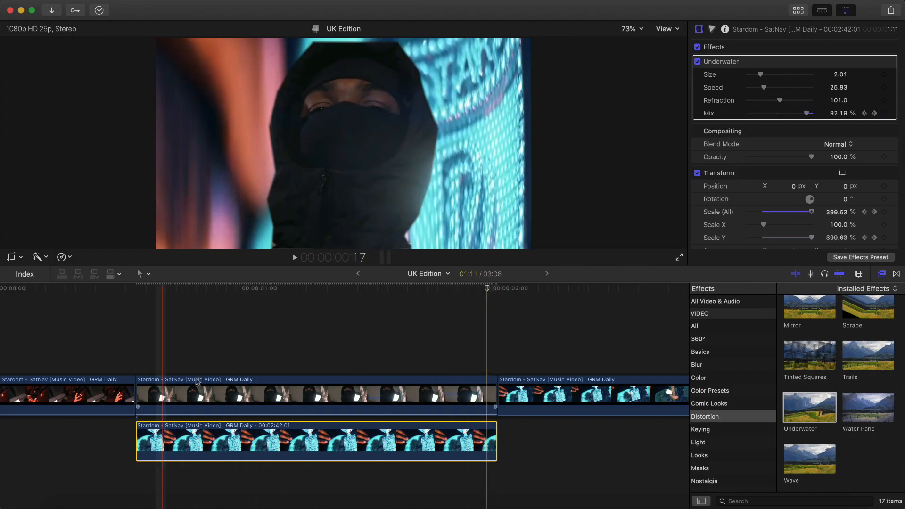
# Add a Directional blur to the freeze frame and set its angle to 90°
pyautogui.click(697, 364)
pyautogui.scroll(2, 810, 330)
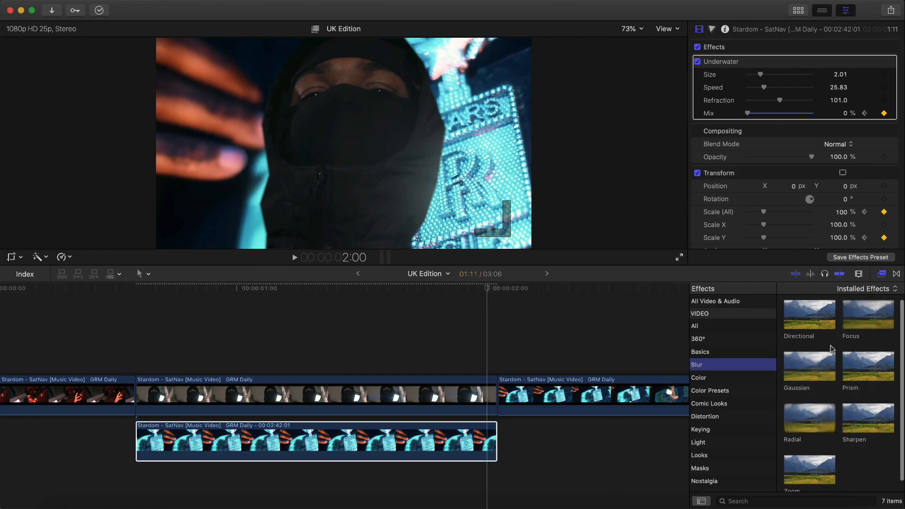
pyautogui.moveTo(810, 319); pyautogui.dragTo(286, 456)
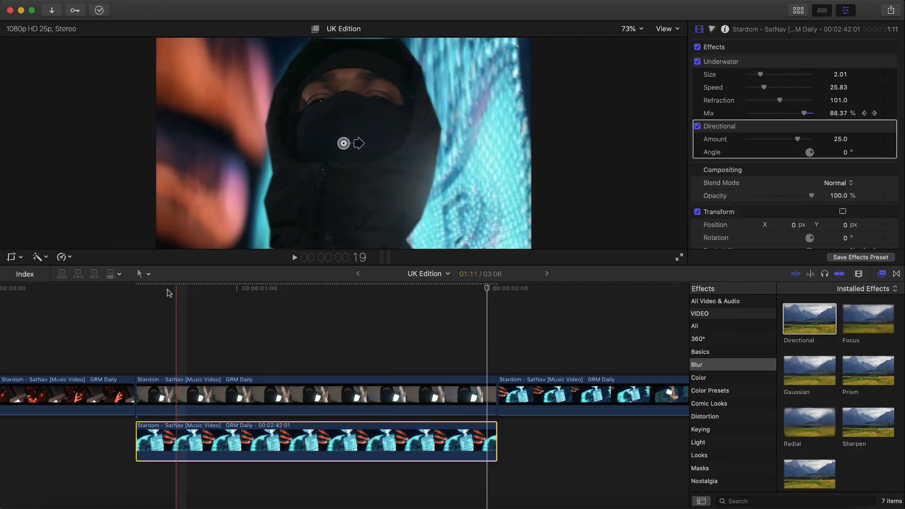
pyautogui.moveTo(166, 292); pyautogui.dragTo(148, 291)
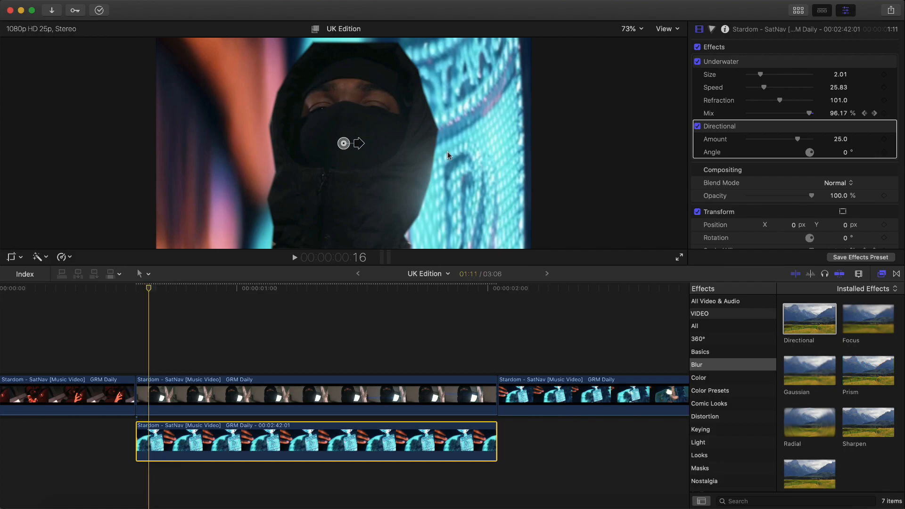
pyautogui.click(844, 154)
pyautogui.write('90')
pyautogui.press('Return')
# Keyframe the directional blur's amount from 81 at the freeze frame's start to 0 at 2:00, and play back the transition
pyautogui.moveTo(843, 142); pyautogui.dragTo(842, 115)
pyautogui.press('Left')
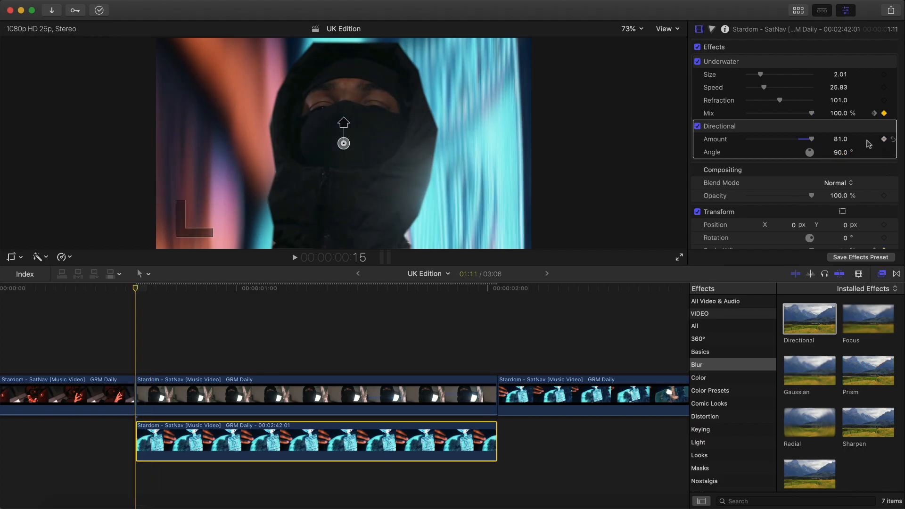
pyautogui.click(496, 292)
pyautogui.press('Left')
pyautogui.click(841, 140)
pyautogui.write('0')
pyautogui.press('Return')
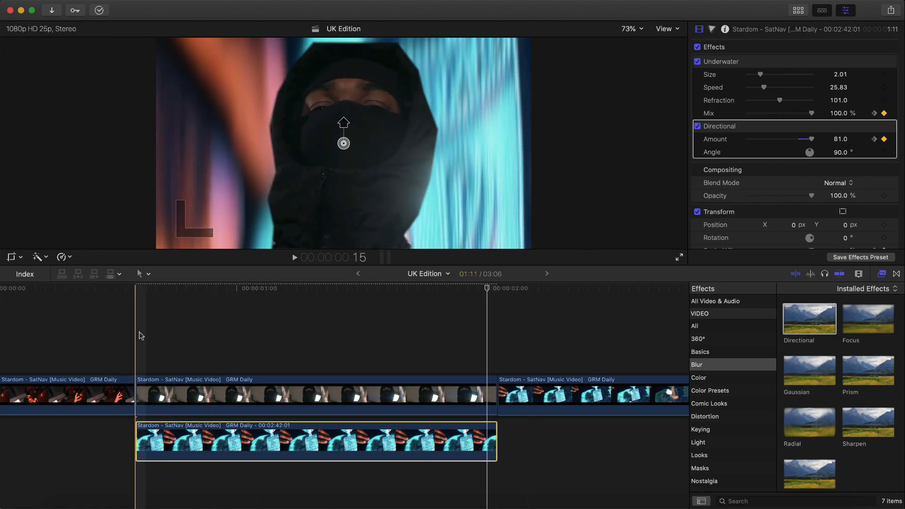
pyautogui.press('space')
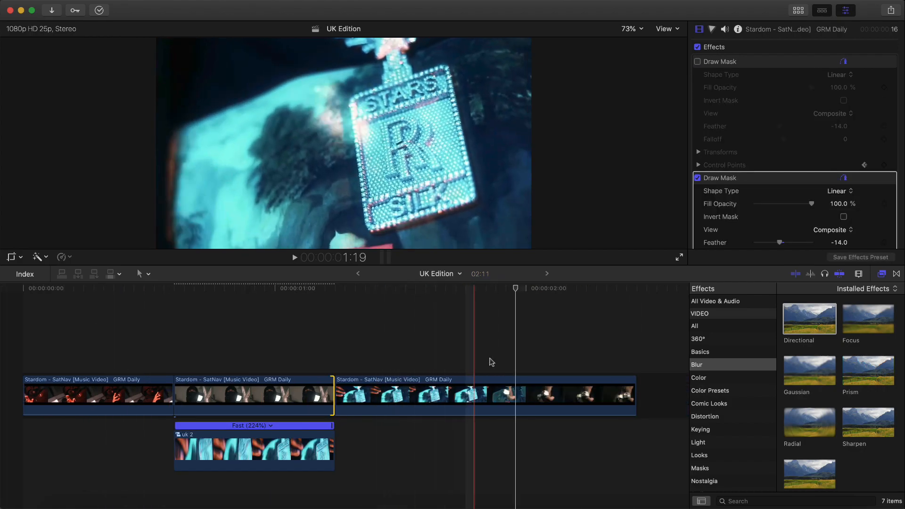
pyautogui.moveTo(332, 288); pyautogui.dragTo(404, 293)
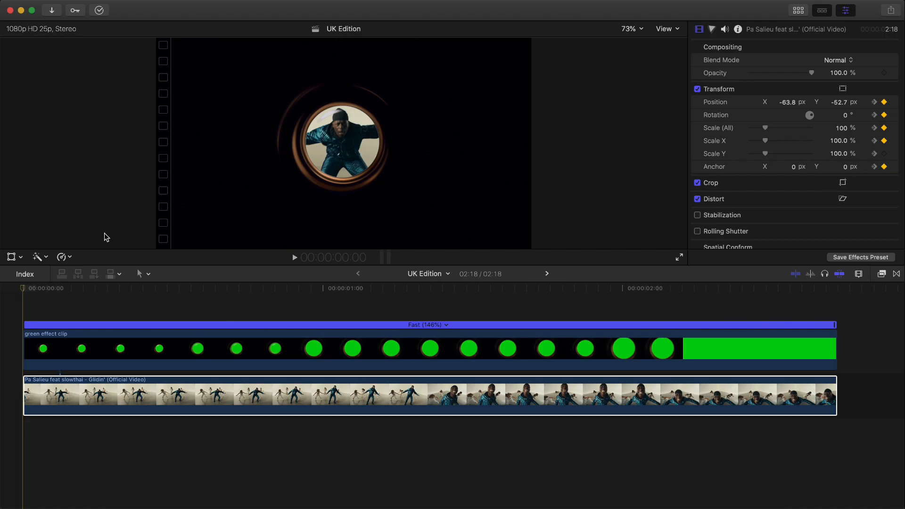
# Play the finished peephole composite and inspect the green effect clip and the music video clip beneath it
pyautogui.click(6, 328)
pyautogui.press('space')
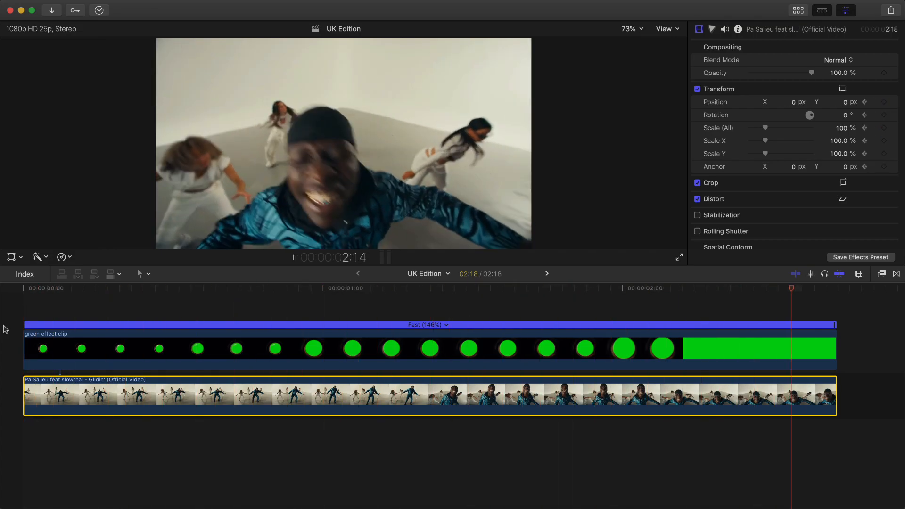
pyautogui.press('space')
pyautogui.click(64, 347)
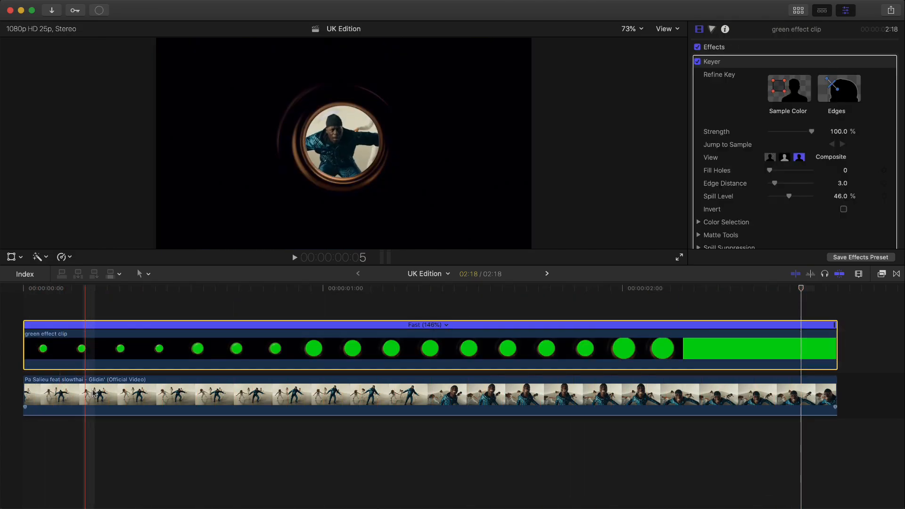
pyautogui.click(71, 395)
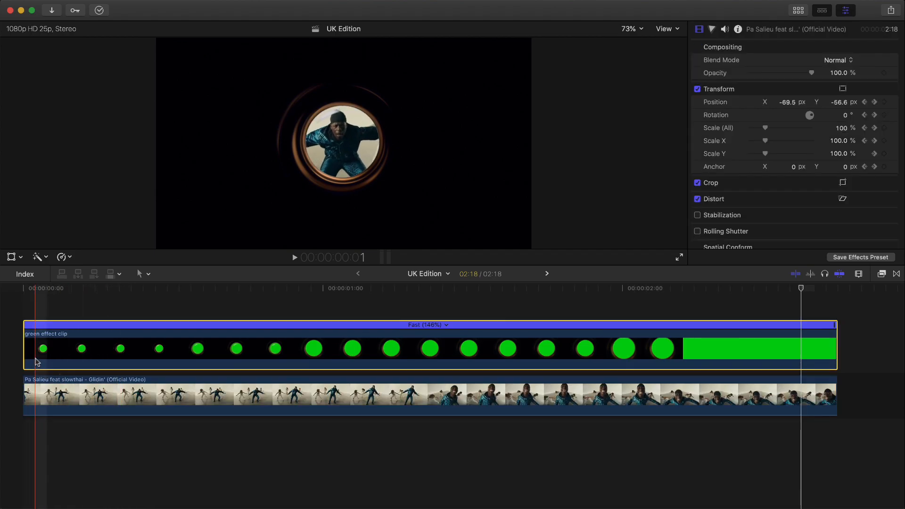
pyautogui.click(30, 331)
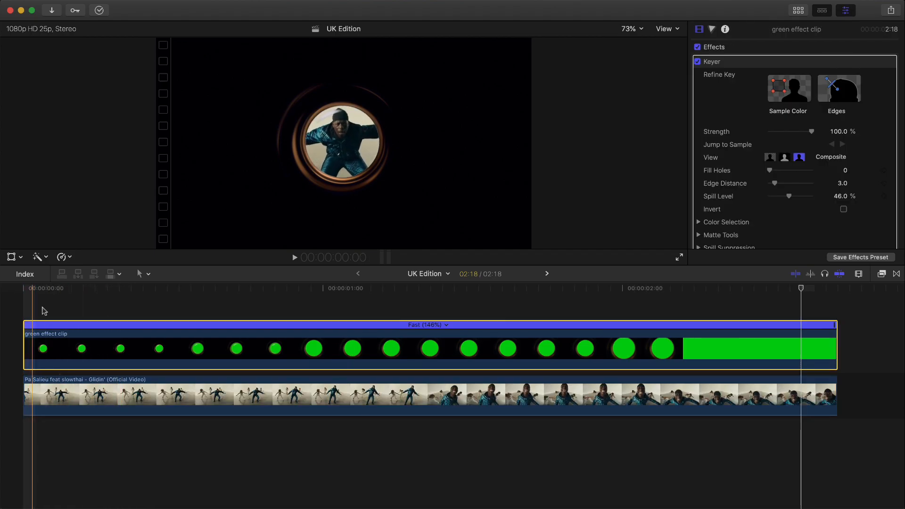
pyautogui.click(72, 316)
pyautogui.click(20, 290)
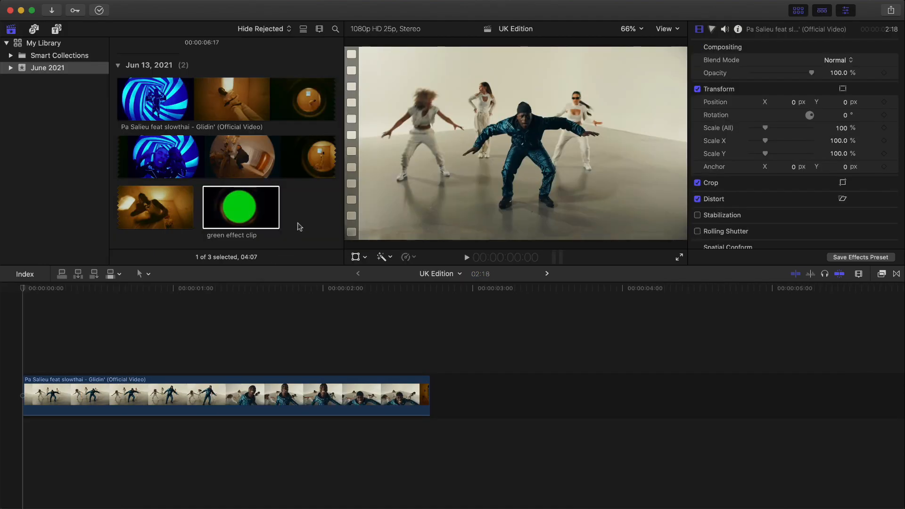
# Place the green effect clip above the music video clip, starting at the beginning of the timeline
pyautogui.click(107, 394)
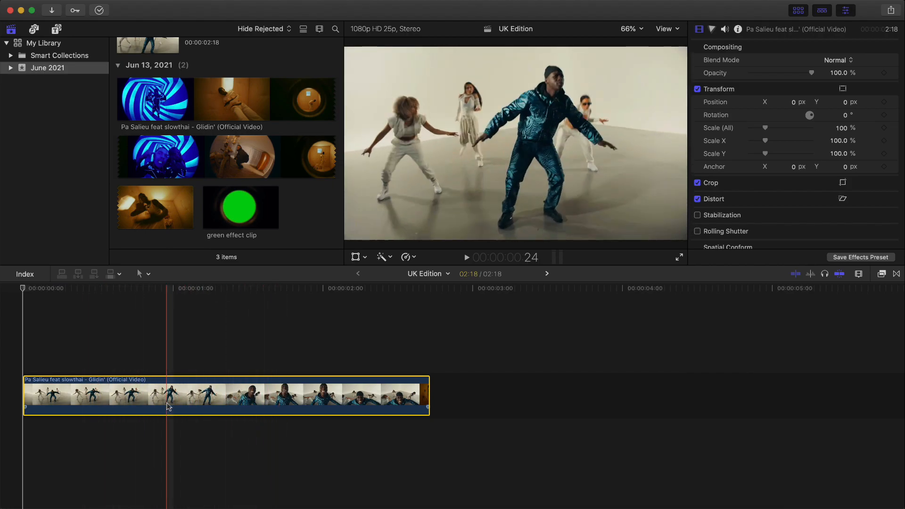
pyautogui.click(235, 213)
pyautogui.click(235, 213)
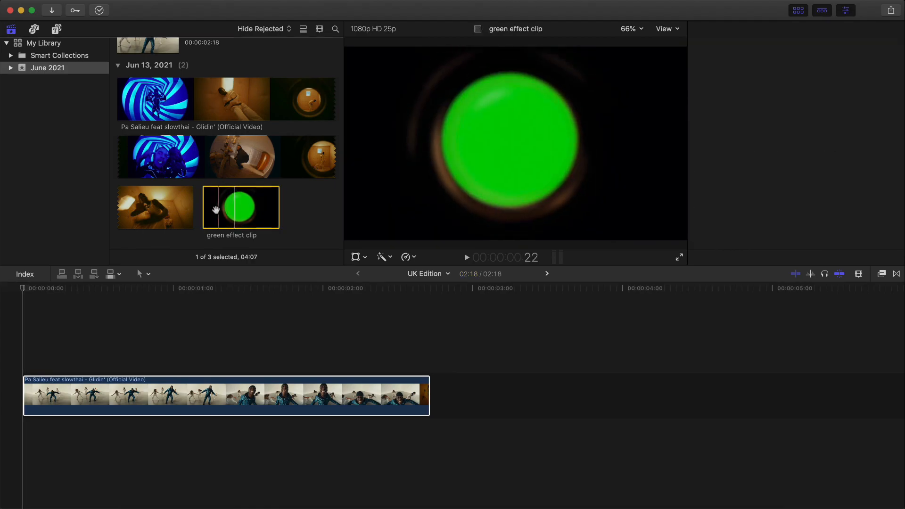
pyautogui.moveTo(178, 225); pyautogui.dragTo(594, 342)
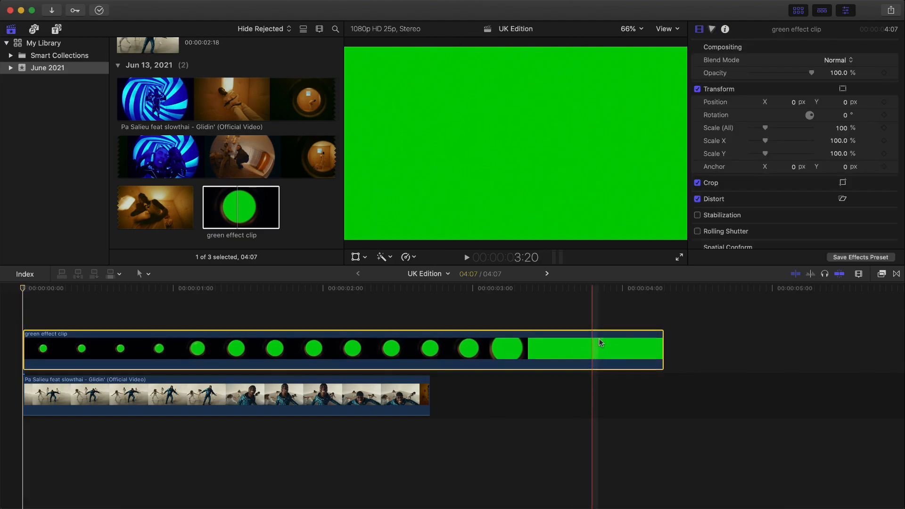
# Speed up the green effect clip to 157% so it ends together with the music video clip, and play it back
pyautogui.press('ctrl+super+1')
pyautogui.click(314, 346)
pyautogui.click(419, 383)
pyautogui.click(430, 357)
pyautogui.press('super+r')
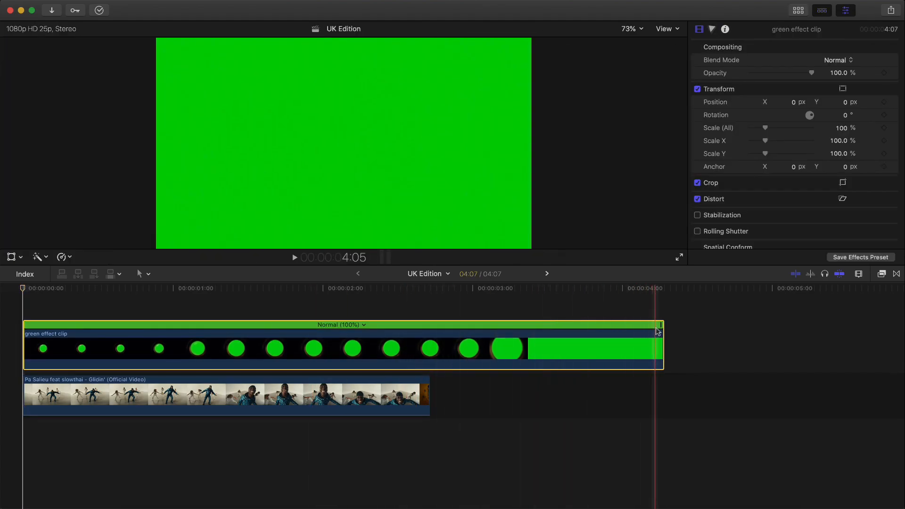
pyautogui.moveTo(662, 325); pyautogui.dragTo(430, 331)
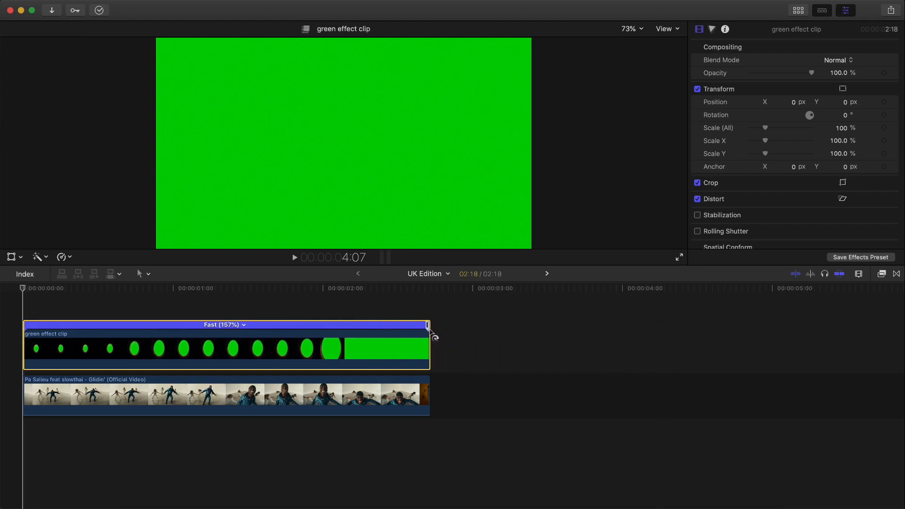
pyautogui.press('space')
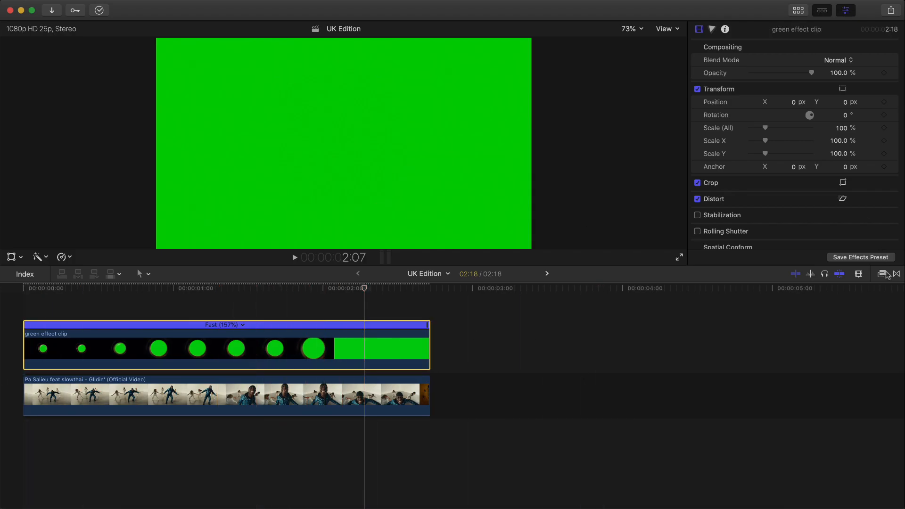
# Apply the Keyer effect to the green effect clip and play back the composite
pyautogui.click(882, 274)
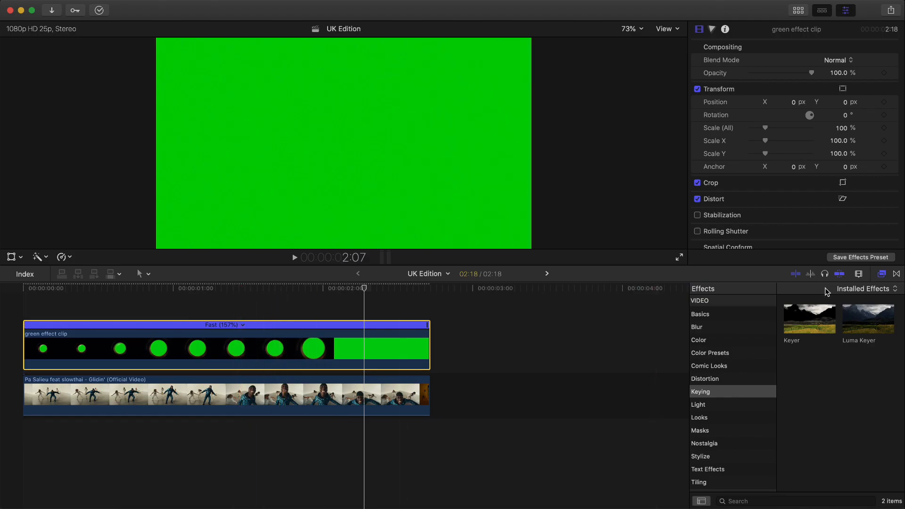
pyautogui.moveTo(417, 317); pyautogui.dragTo(320, 349)
pyautogui.click(882, 275)
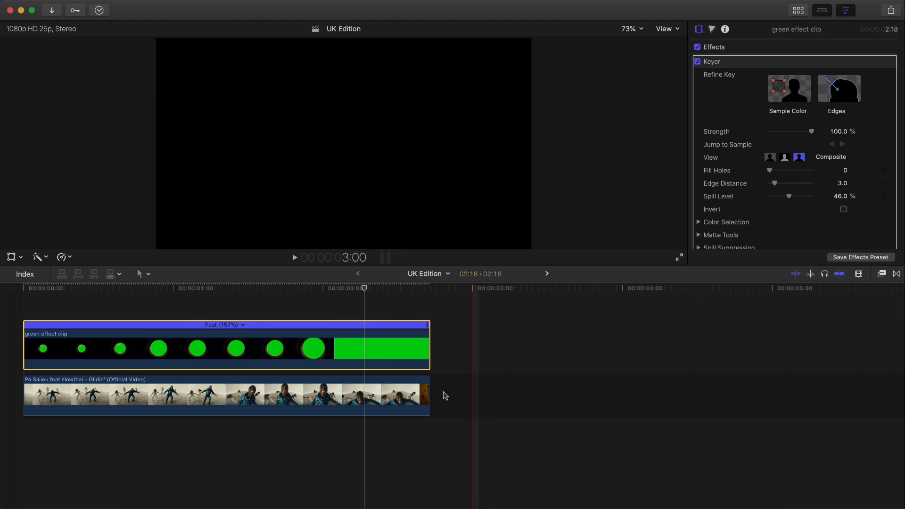
pyautogui.press('space')
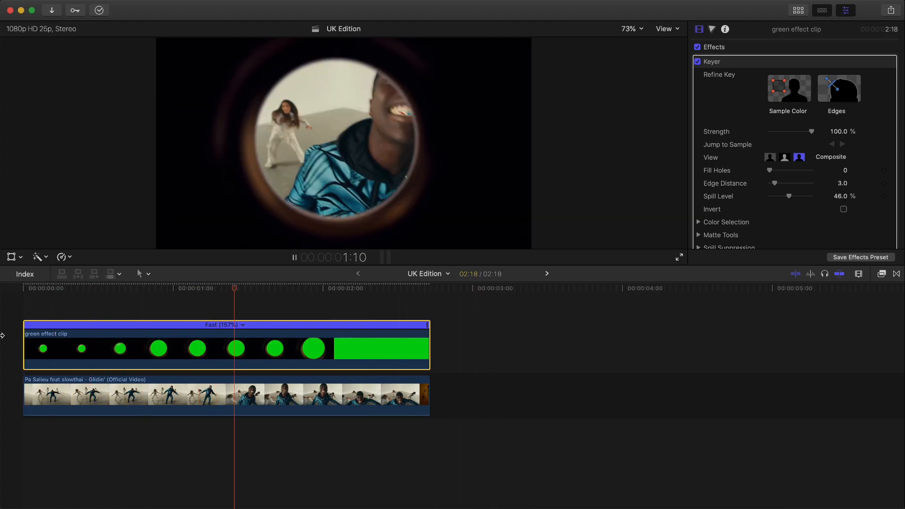
pyautogui.press('space')
# Reposition the music video clip to centre the front dancer in the peephole and keyframe its transform at the first frame
pyautogui.press('super+equal')
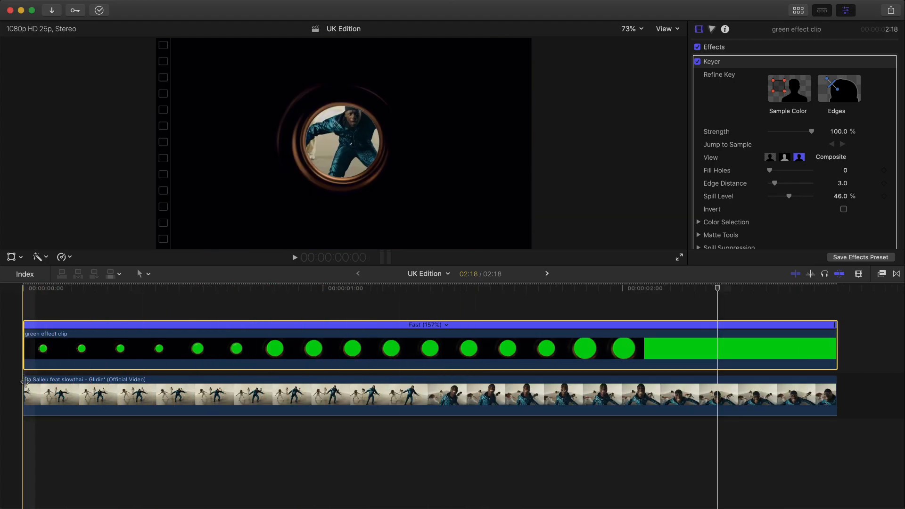
pyautogui.click(31, 395)
pyautogui.click(14, 293)
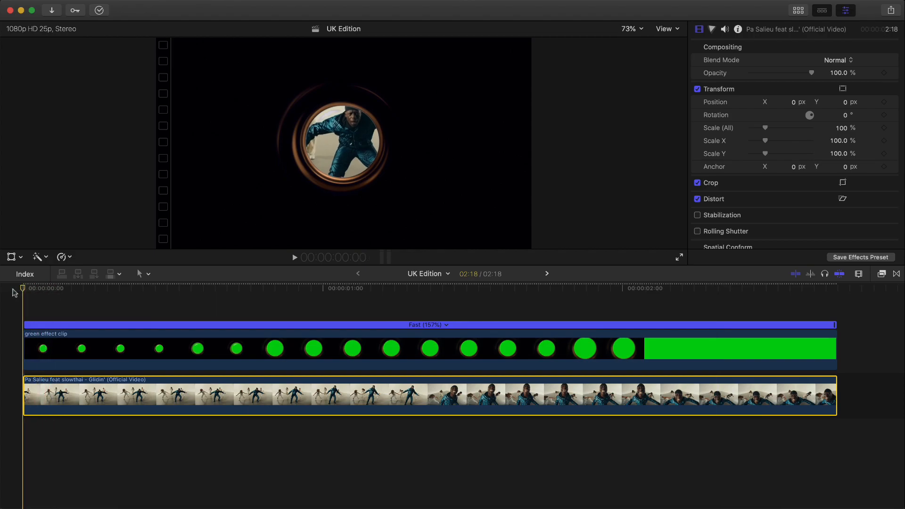
pyautogui.moveTo(81, 292)
pyautogui.mouseDown()
pyautogui.moveTo(162, 292)
pyautogui.moveTo(75, 289)
pyautogui.mouseUp()
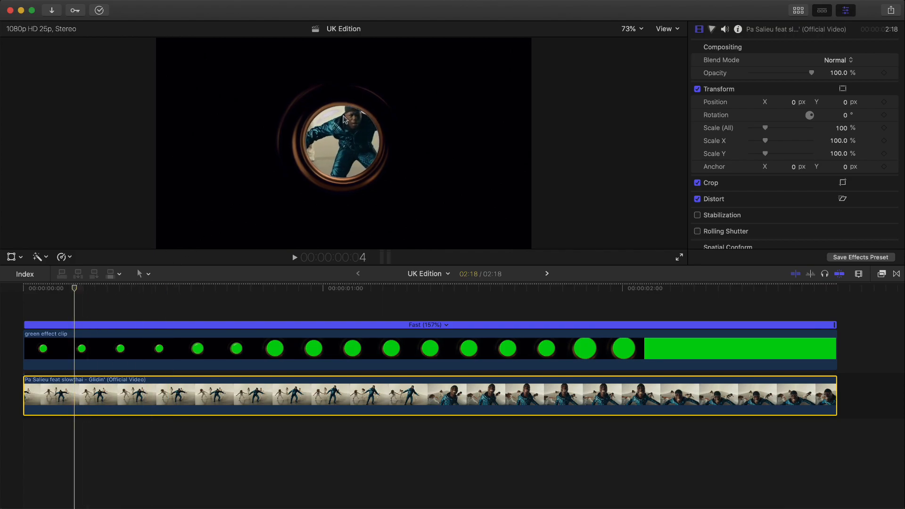
pyautogui.click(21, 290)
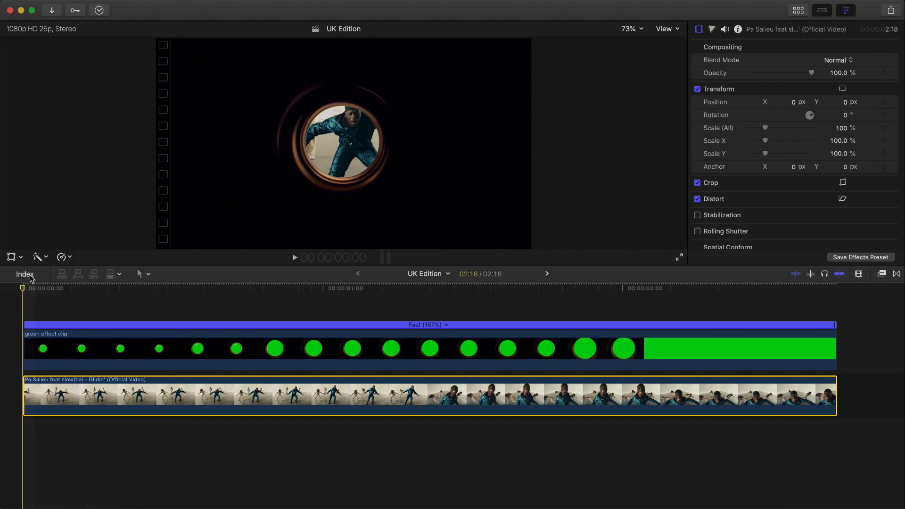
pyautogui.click(11, 257)
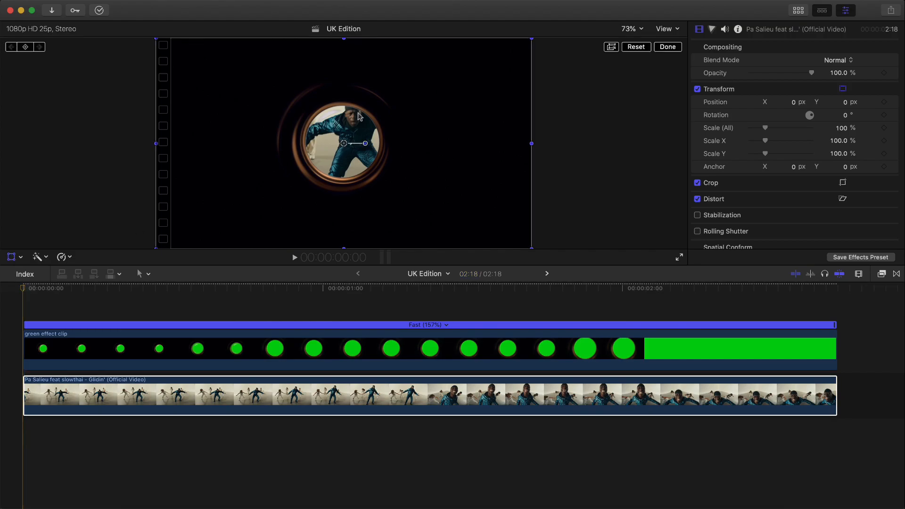
pyautogui.moveTo(417, 103); pyautogui.dragTo(407, 111)
pyautogui.click(48, 290)
pyautogui.click(23, 290)
pyautogui.click(25, 46)
# Reposition the music video clip at successive points up to frame 24, ending near X -150, Y -109 px, to keep the front dancer centred
pyautogui.moveTo(34, 295); pyautogui.dragTo(151, 298)
pyautogui.moveTo(413, 99); pyautogui.dragTo(394, 113)
pyautogui.moveTo(146, 292); pyautogui.dragTo(320, 307)
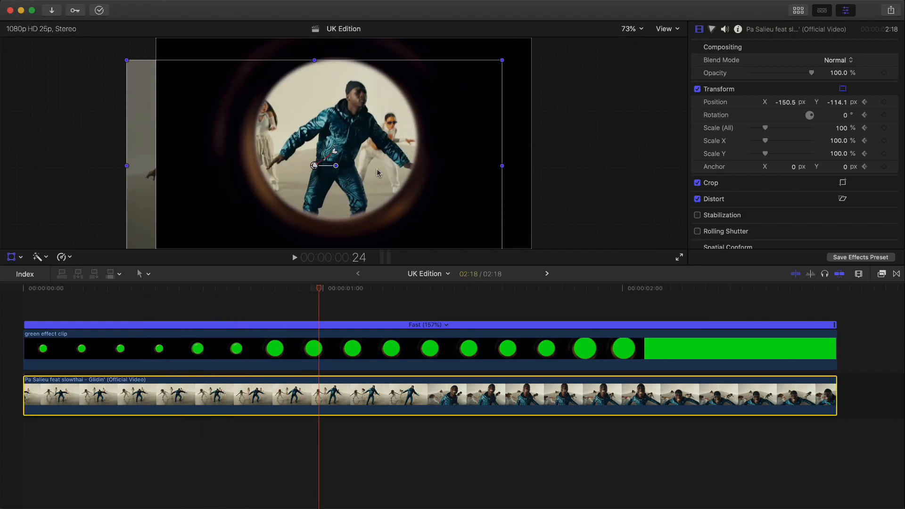
pyautogui.moveTo(329, 60)
pyautogui.mouseDown()
pyautogui.moveTo(332, 70)
pyautogui.moveTo(328, 61)
pyautogui.mouseUp()
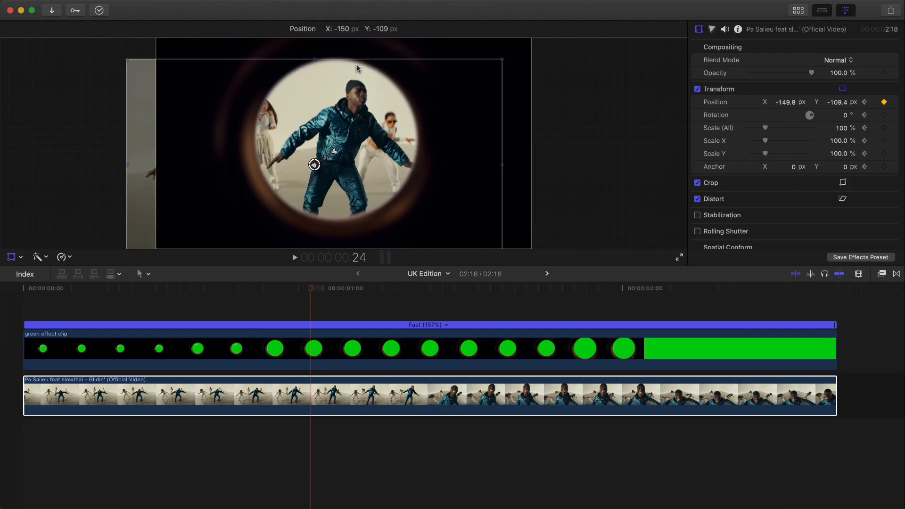
# Keyframe the clip's transform at 1:10 and shift it to about X -369, Y -87 px at 1:11 to centre the close-up face
pyautogui.moveTo(313, 290)
pyautogui.mouseDown()
pyautogui.moveTo(491, 304)
pyautogui.moveTo(461, 305)
pyautogui.moveTo(439, 290)
pyautogui.moveTo(455, 290)
pyautogui.moveTo(442, 290)
pyautogui.mouseUp()
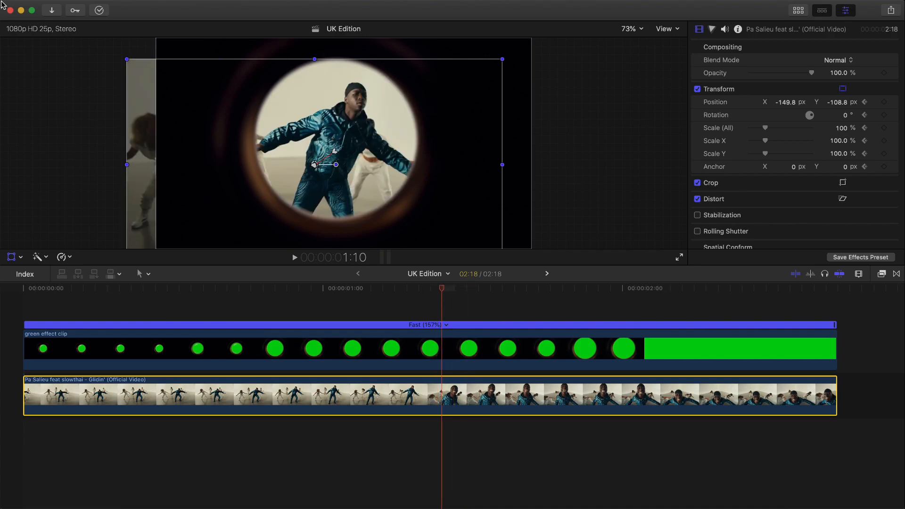
pyautogui.hotkey('shift', 't')
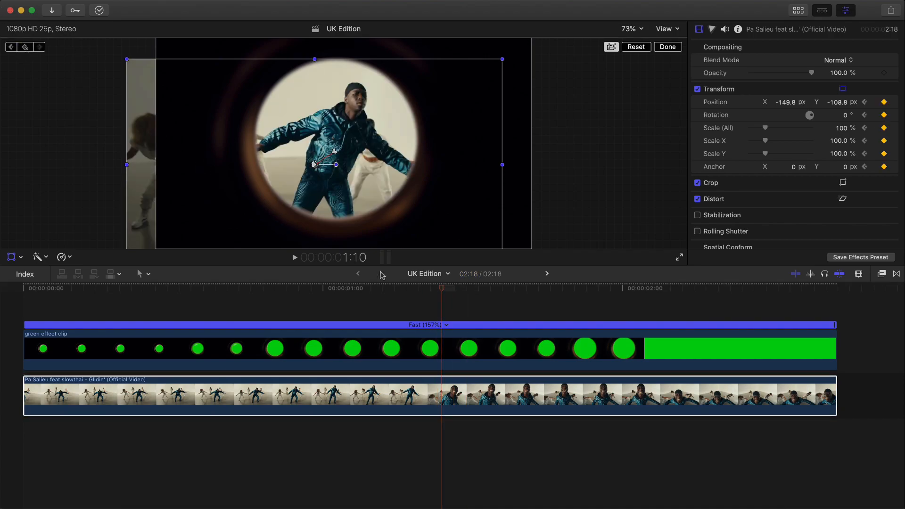
pyautogui.press('Right')
pyautogui.moveTo(412, 181); pyautogui.dragTo(369, 177)
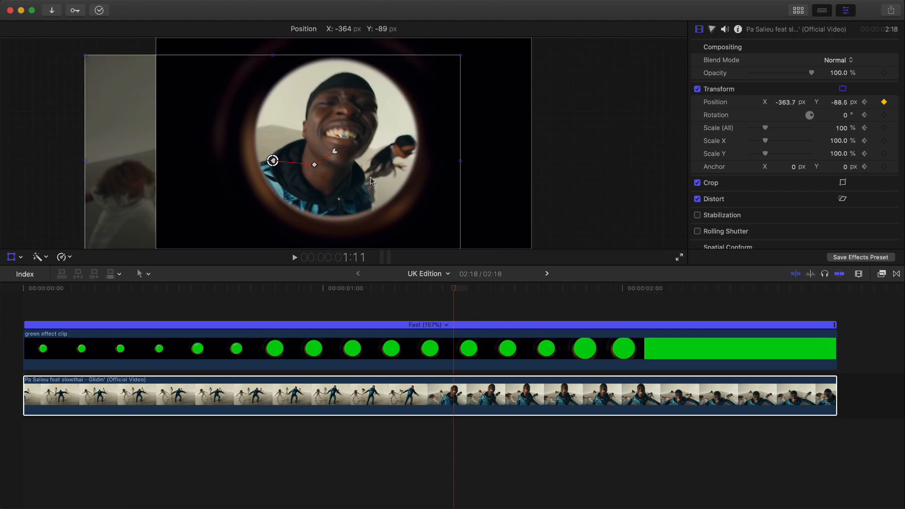
pyautogui.press('Left')
pyautogui.press('Left')
pyautogui.press('Right')
pyautogui.press('Right')
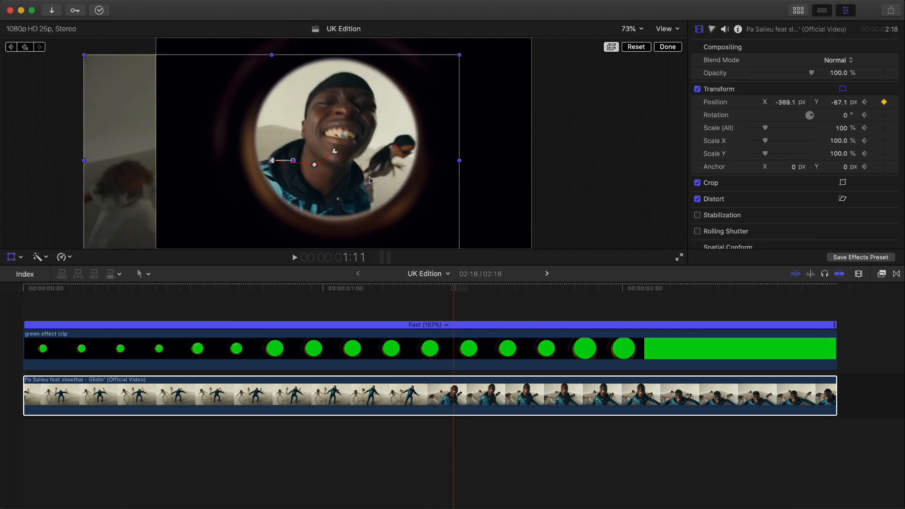
# Further into the close-up, reposition the clip to about X -86, Y -115 px to keep the face centred in the peephole
pyautogui.press('Right')
pyautogui.click(480, 288)
pyautogui.moveTo(481, 287); pyautogui.dragTo(531, 289)
pyautogui.moveTo(281, 147); pyautogui.dragTo(320, 142)
# Set the music video clip's position to X 0 and Y 0 px at 1:22
pyautogui.click(596, 287)
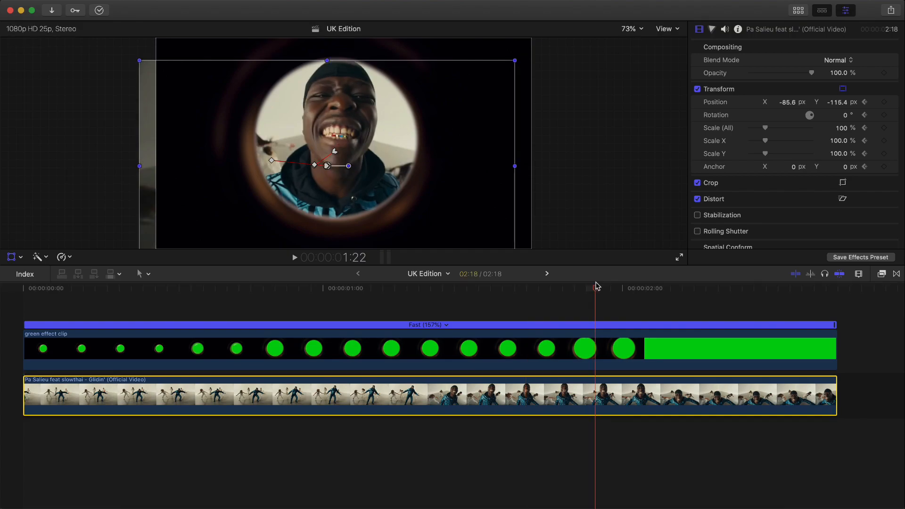
pyautogui.click(787, 102)
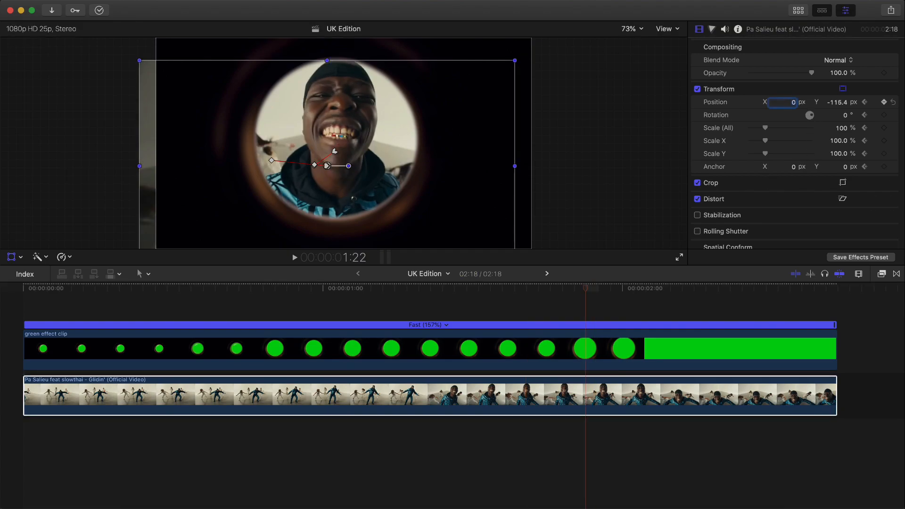
pyautogui.press('Return')
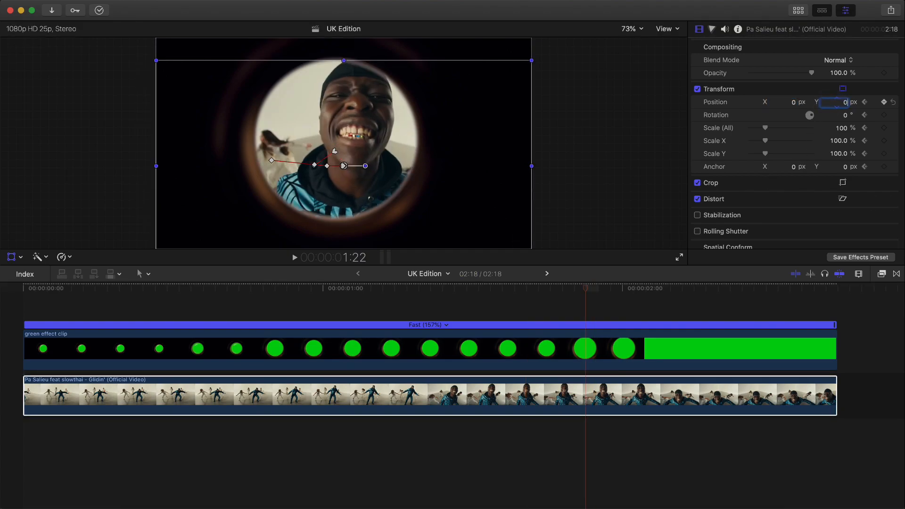
pyautogui.write('0')
pyautogui.press('Return')
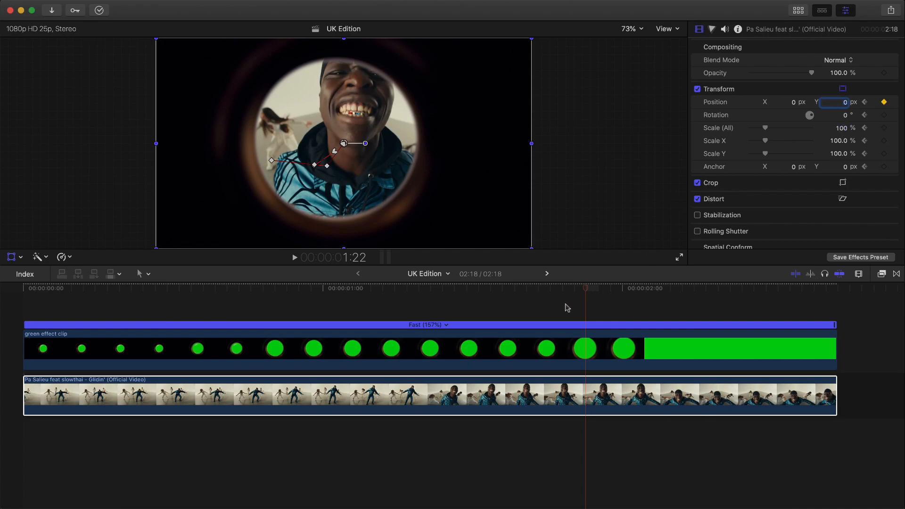
# Close the transform controls and play the peephole reveal from the beginning to check the dancer's framing
pyautogui.click(28, 291)
pyautogui.press('space')
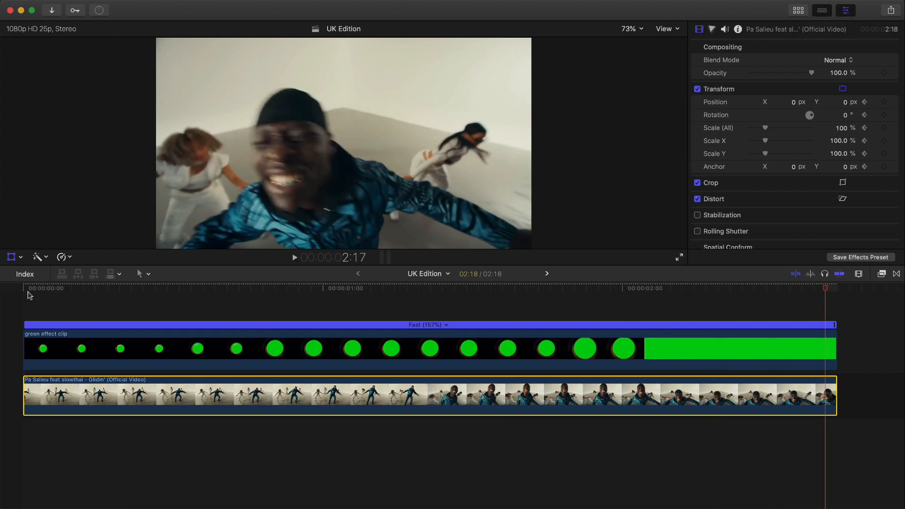
pyautogui.click(7, 316)
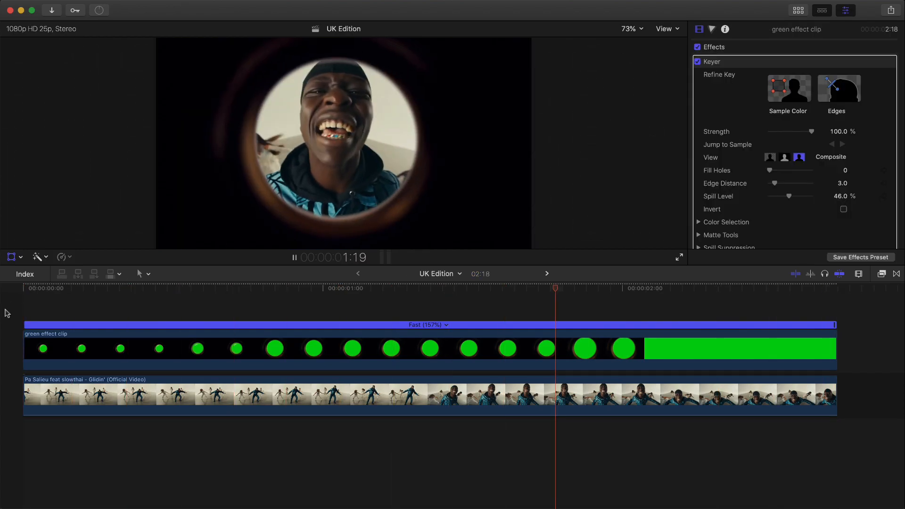
pyautogui.hotkey('shift', 't')
pyautogui.click(40, 293)
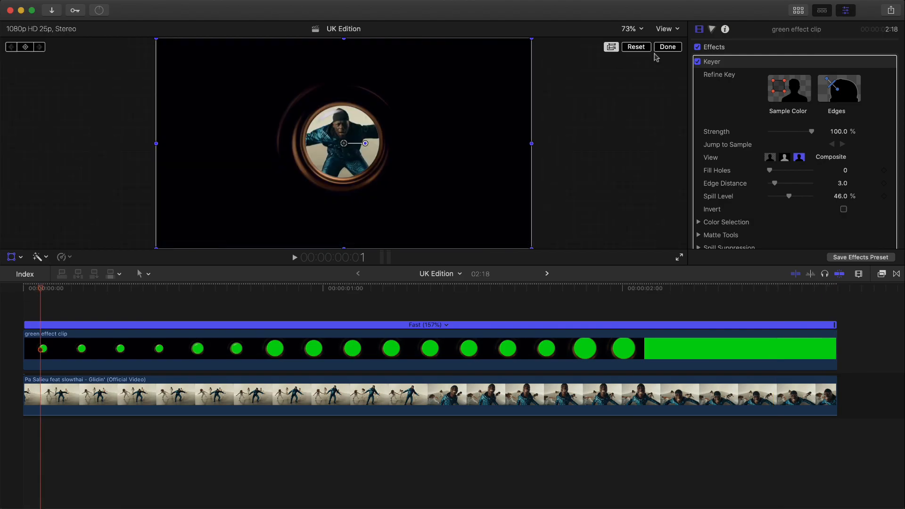
pyautogui.click(668, 46)
pyautogui.press('space')
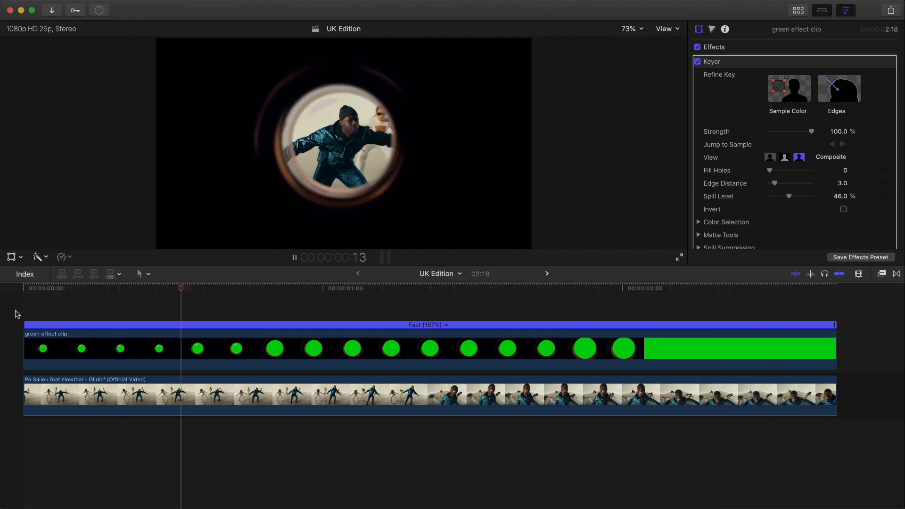
pyautogui.press('space')
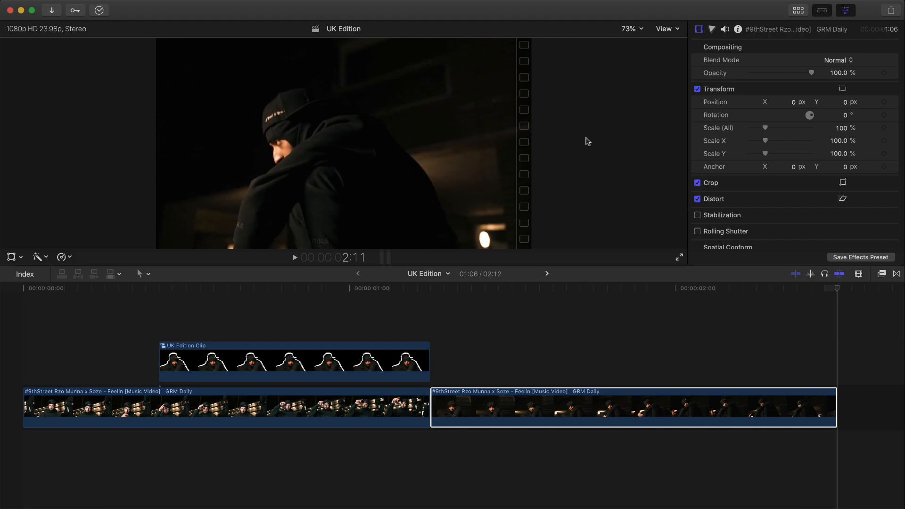
# Play the newspaper cut-out example from the beginning of the timeline
pyautogui.click(19, 333)
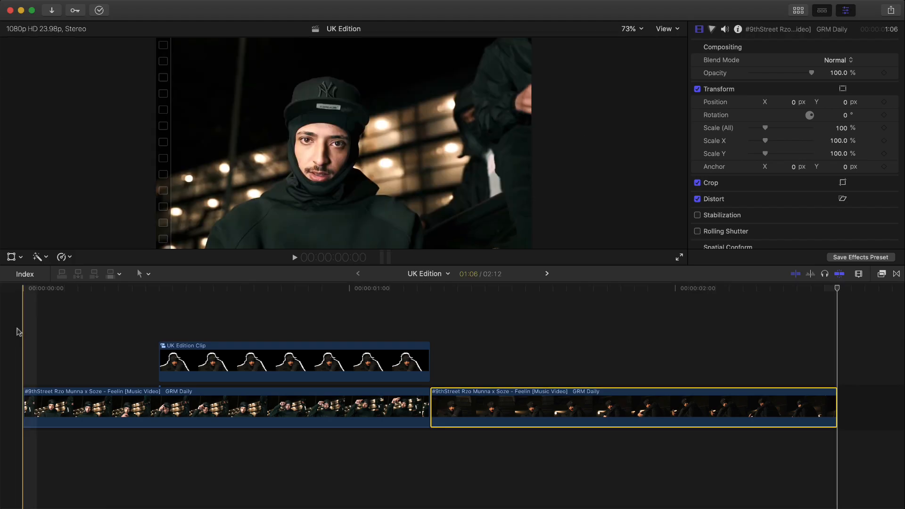
pyautogui.press('space')
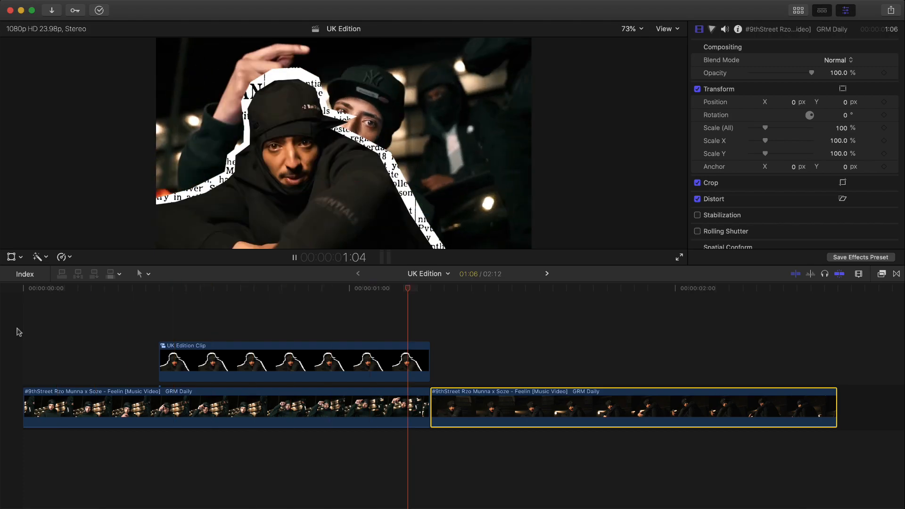
pyautogui.press('space')
pyautogui.press('space')
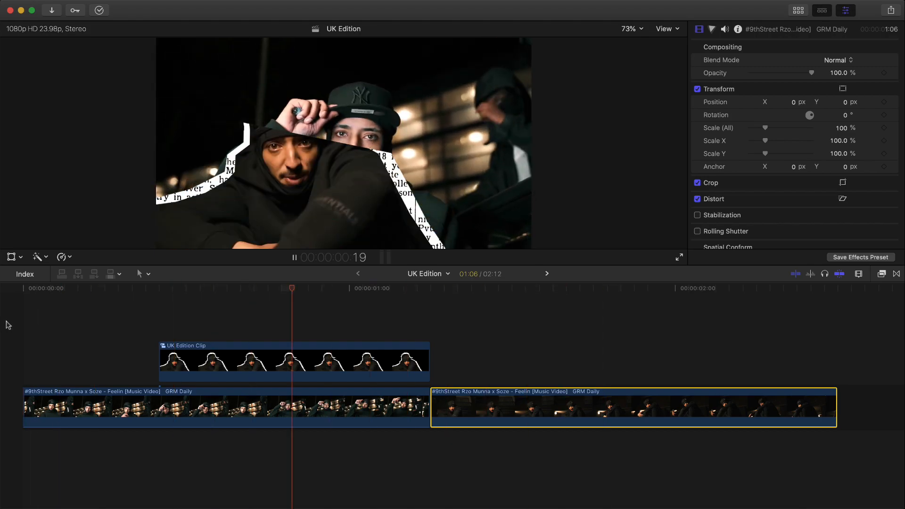
pyautogui.press('space')
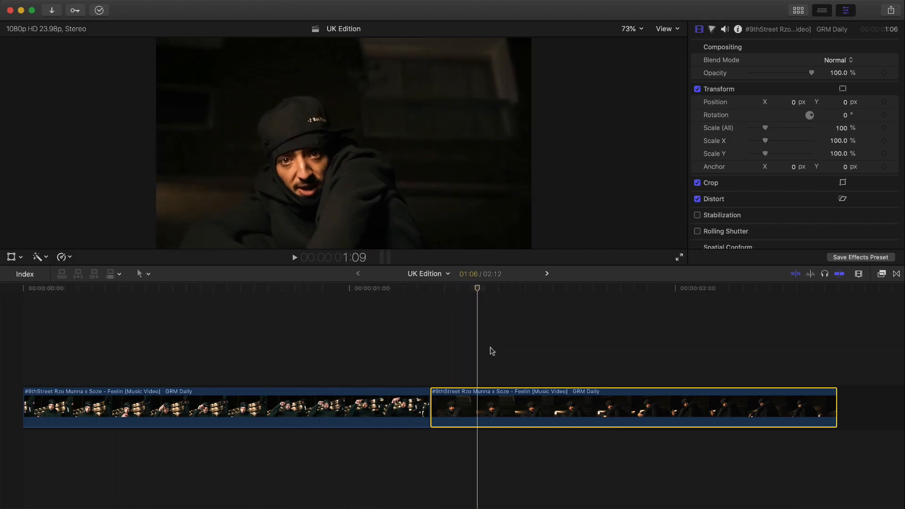
# Insert a freeze frame at the start of the second clip, at 1:06, and shorten it
pyautogui.click(113, 5)
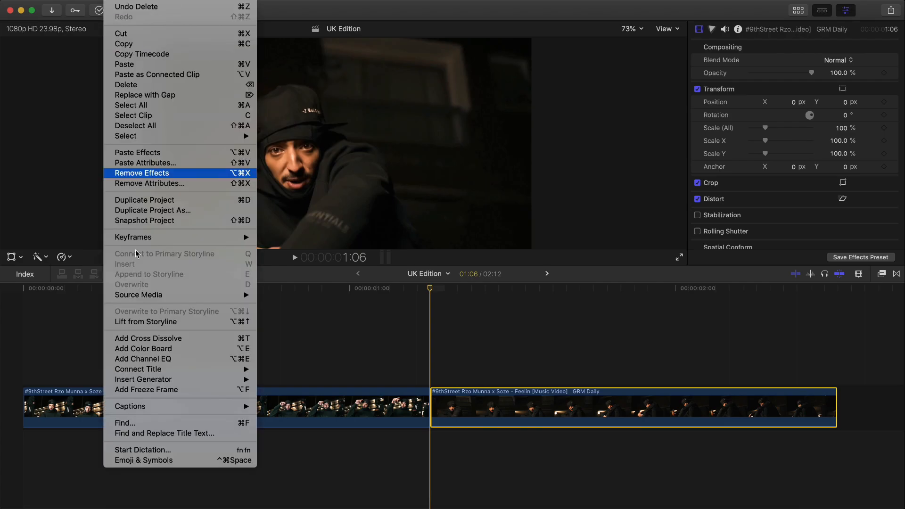
pyautogui.click(147, 391)
pyautogui.press('super+minus')
pyautogui.press('super+minus')
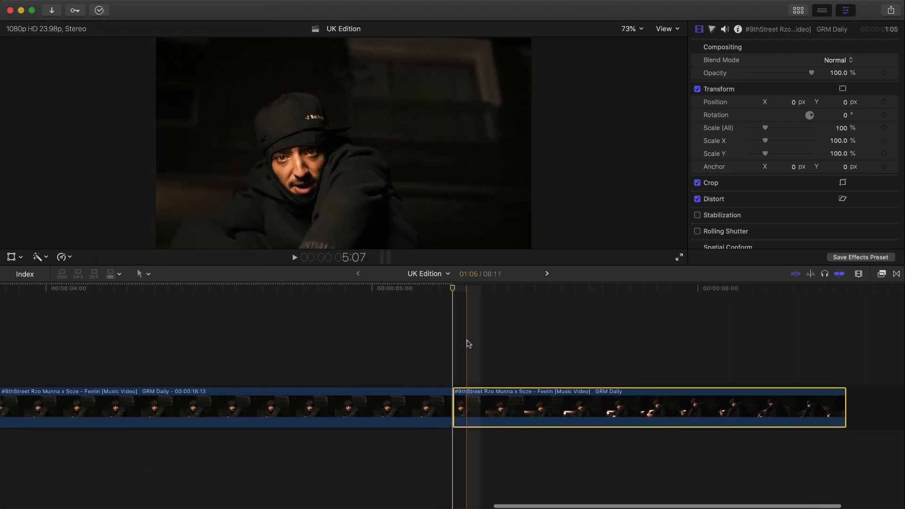
pyautogui.moveTo(449, 396); pyautogui.dragTo(257, 396)
# Place the freeze frame above the first clip, ending at the cut, and trim its start to an 18-frame duration
pyautogui.moveTo(182, 401); pyautogui.dragTo(89, 352)
pyautogui.press('super+equal')
pyautogui.press('super+equal')
pyautogui.moveTo(551, 359); pyautogui.dragTo(430, 360)
pyautogui.moveTo(24, 360); pyautogui.dragTo(186, 361)
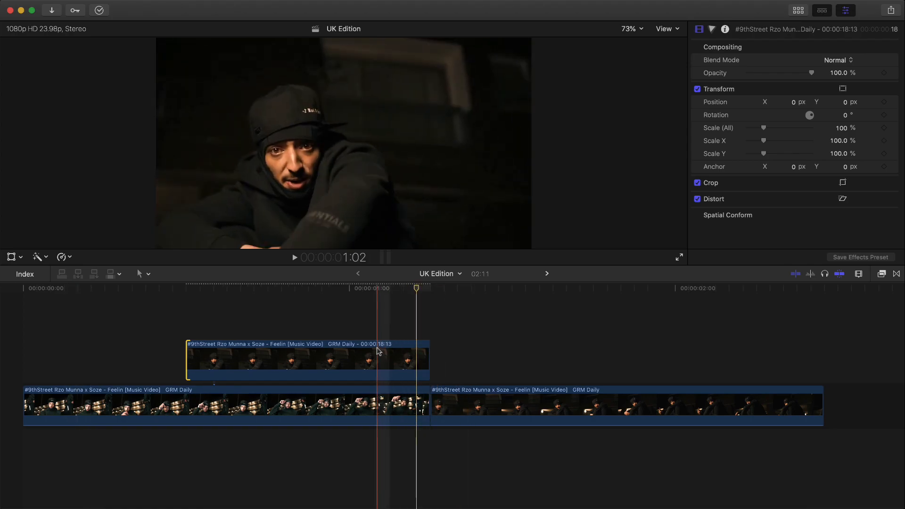
# Step through the frames around the cut to check how the freeze frame leads into the second clip
pyautogui.press('Right')
pyautogui.press('Right')
pyautogui.press('Right')
pyautogui.press('Right')
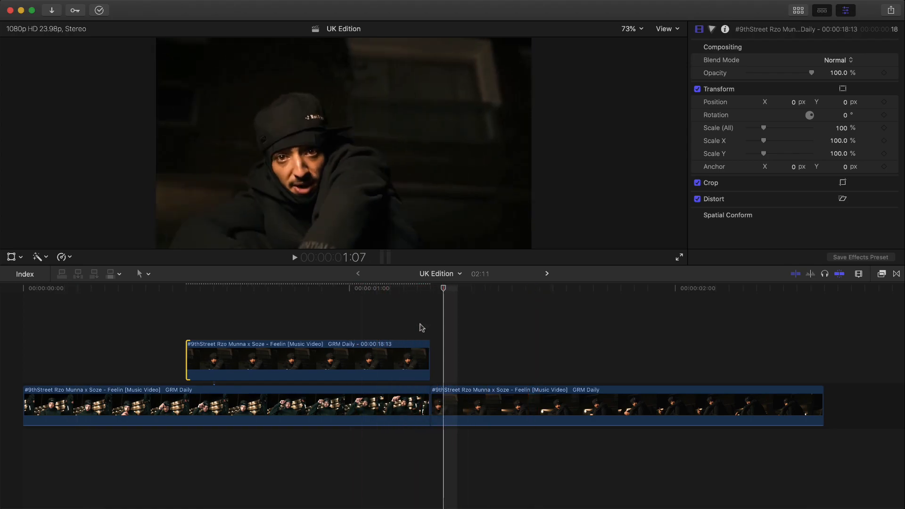
pyautogui.press('Left')
pyautogui.press('Left')
pyautogui.press('Left')
pyautogui.press('Left')
pyautogui.press('Left')
pyautogui.press('Left')
pyautogui.press('Left')
pyautogui.press('Left')
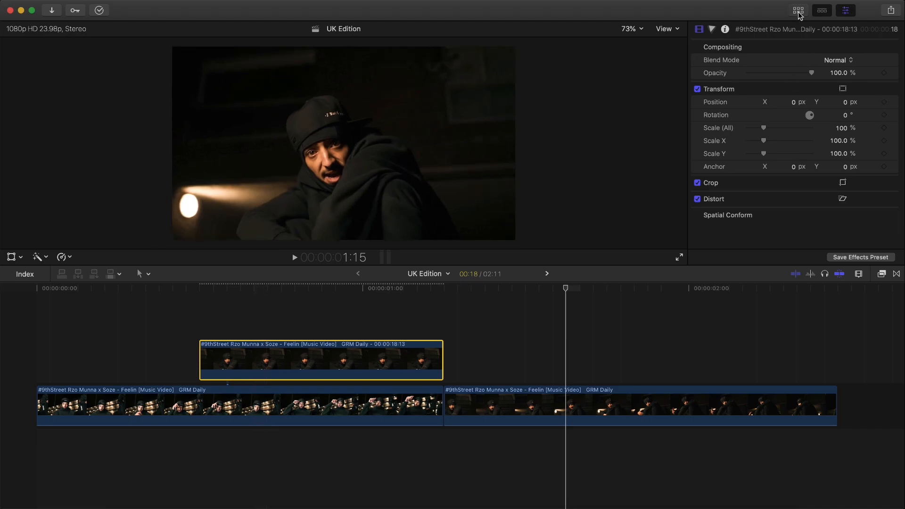
# Place the newspaper image directly beneath the freeze frame at 378% scale, trimmed to the freeze frame's length
pyautogui.click(799, 11)
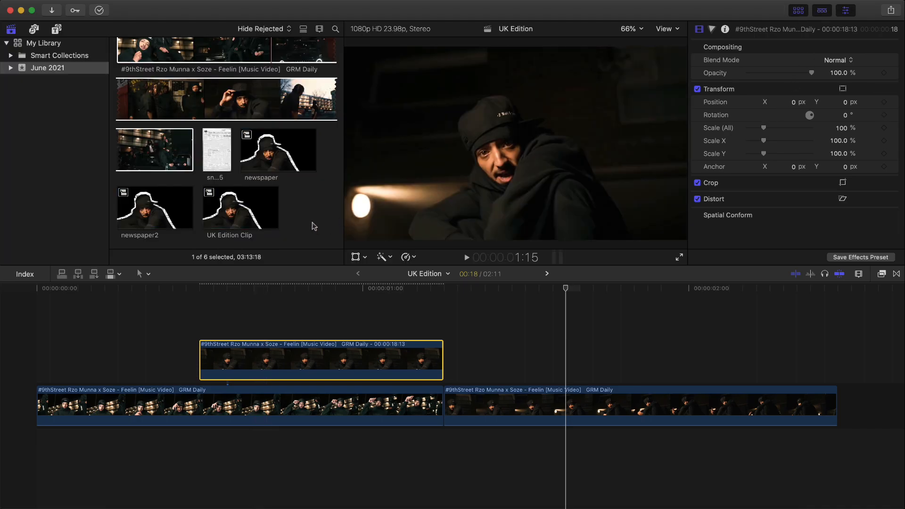
pyautogui.click(215, 155)
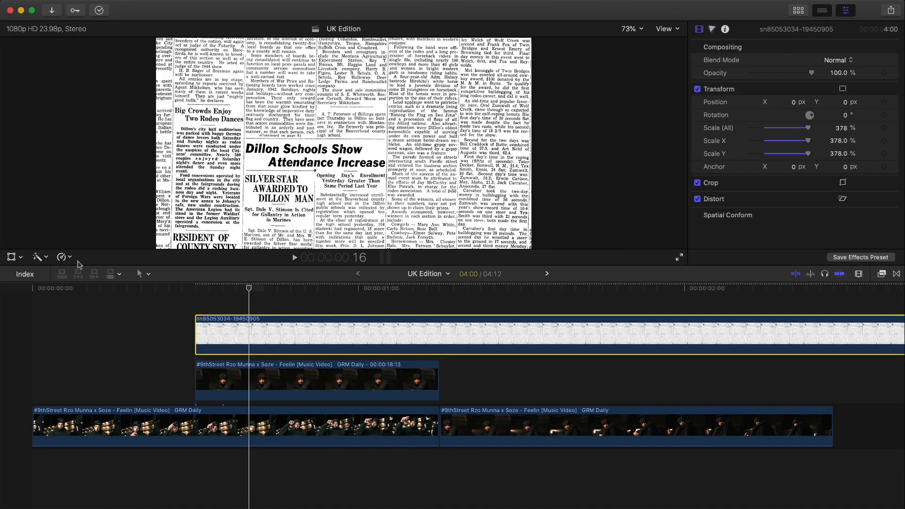
pyautogui.moveTo(272, 344); pyautogui.dragTo(279, 387)
pyautogui.click(440, 377)
pyautogui.press('a')
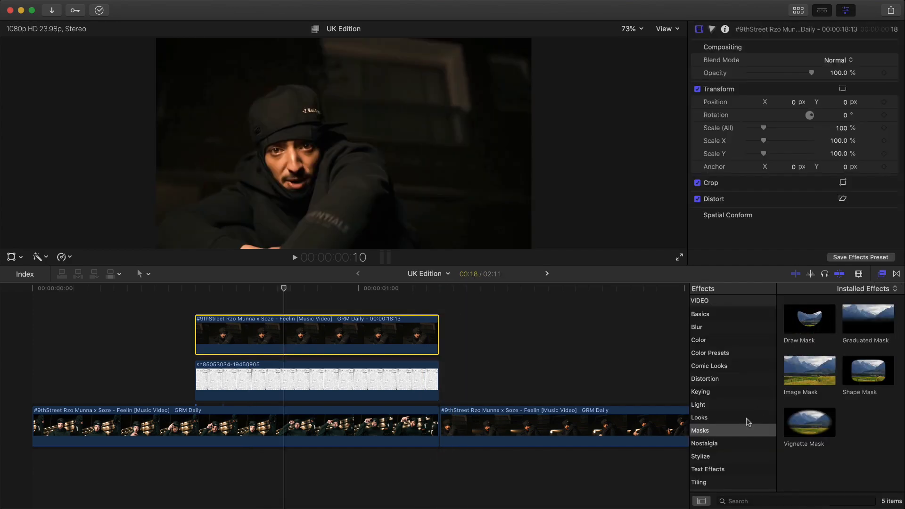
# Apply the Draw Mask effect to the freeze frame and trace a closed mask around the man in the foreground
pyautogui.moveTo(744, 321); pyautogui.dragTo(304, 333)
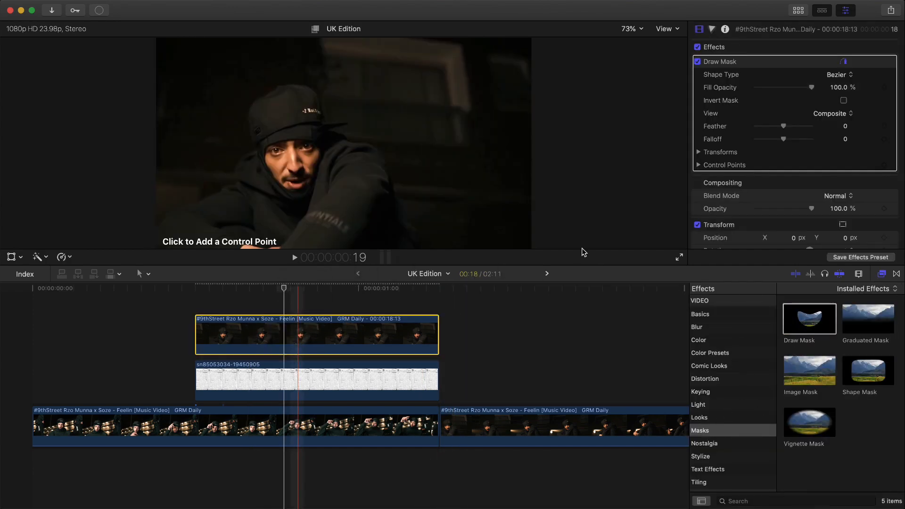
pyautogui.click(882, 274)
pyautogui.click(638, 29)
pyautogui.click(638, 74)
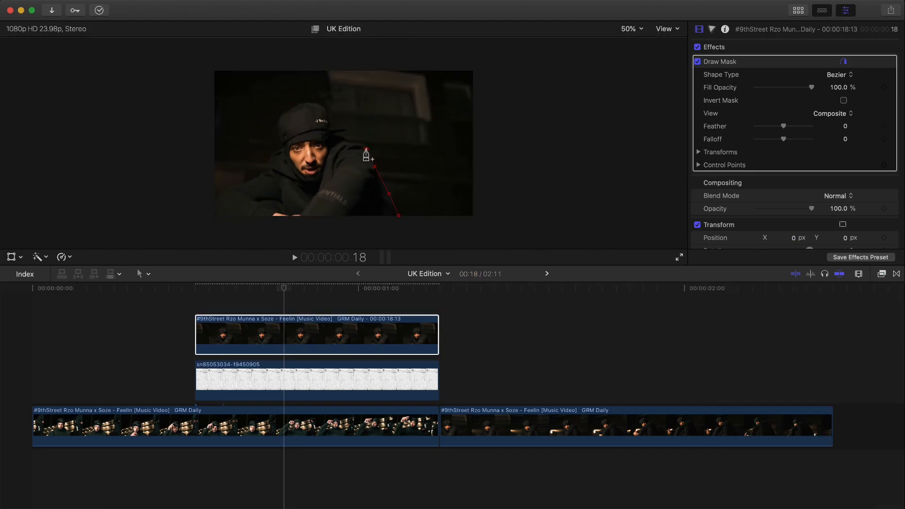
pyautogui.click(399, 217)
pyautogui.click(638, 29)
pyautogui.click(632, 36)
# Paste only the freeze frame's Draw Mask effect onto the newspaper image, with keyframe timing stretched to fit
pyautogui.click(303, 383)
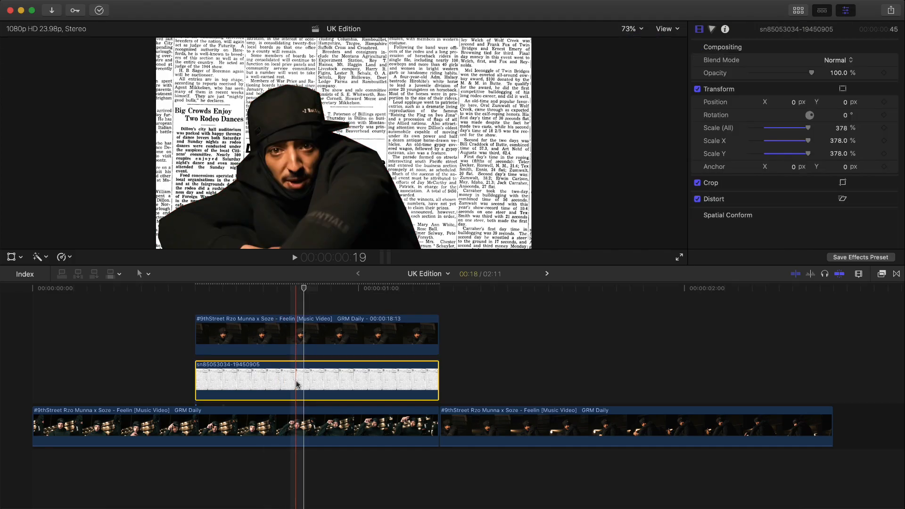
pyautogui.press('shift+super+v')
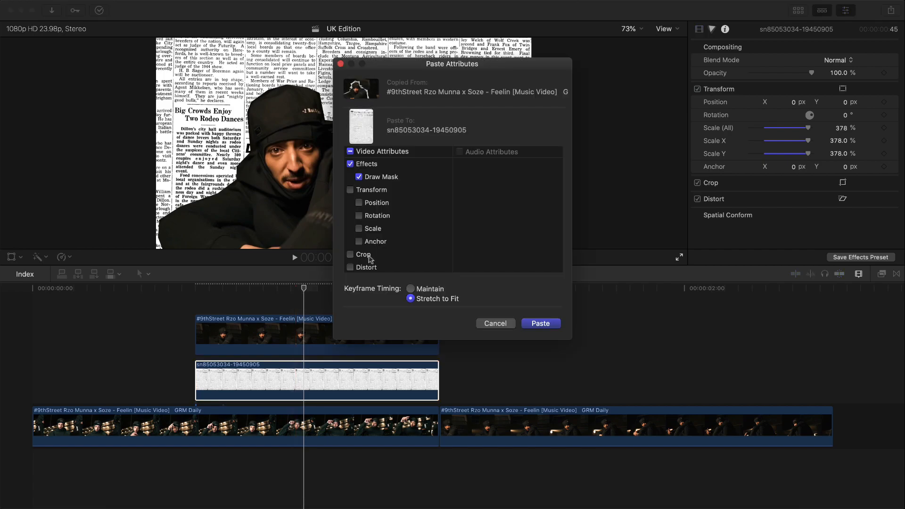
pyautogui.click(550, 324)
# Scale the newspaper image to 808% and adjust its mask to form a paper border around the man's silhouette
pyautogui.click(761, 69)
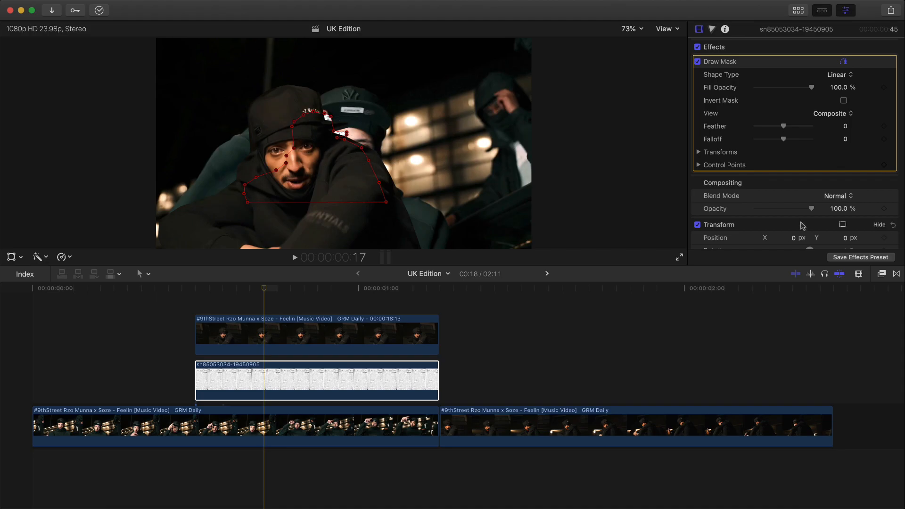
pyautogui.scroll(-3, 803, 222)
pyautogui.moveTo(842, 191); pyautogui.dragTo(845, 195)
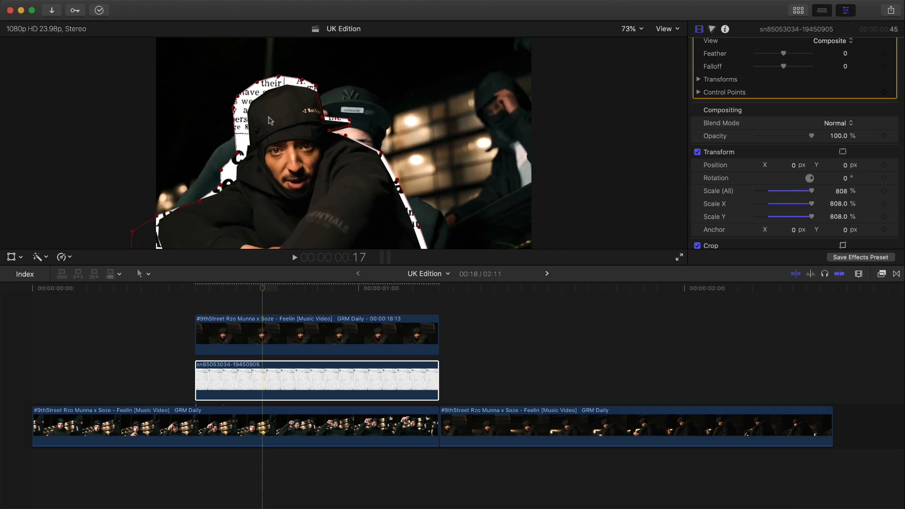
pyautogui.moveTo(274, 176); pyautogui.dragTo(281, 176)
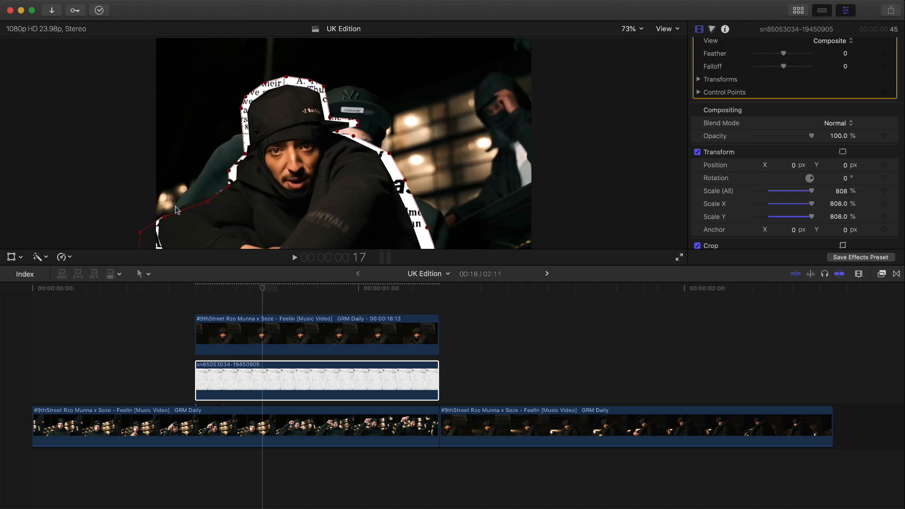
pyautogui.moveTo(164, 219); pyautogui.dragTo(168, 210)
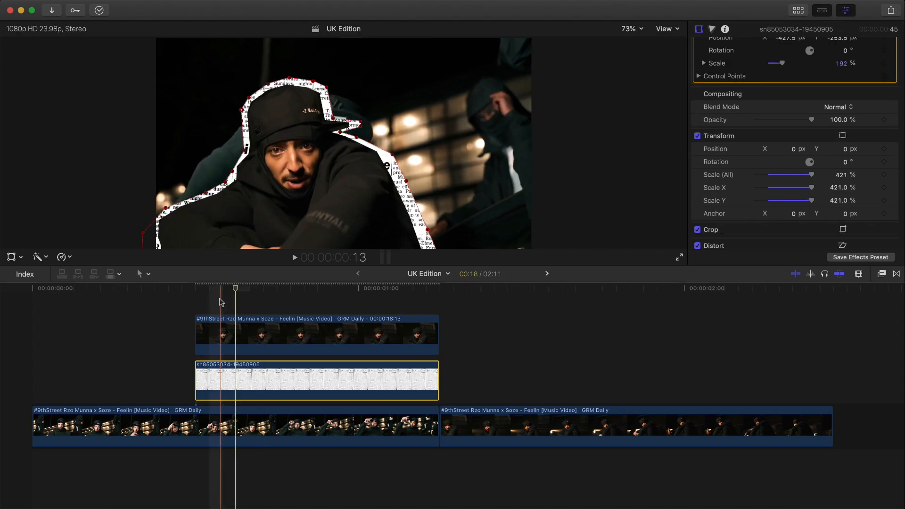
# Combine the freeze frame and newspaper image into a compound clip named "mask"
pyautogui.moveTo(228, 289); pyautogui.dragTo(265, 294)
pyautogui.moveTo(476, 366); pyautogui.dragTo(365, 317)
pyautogui.rightClick(365, 338)
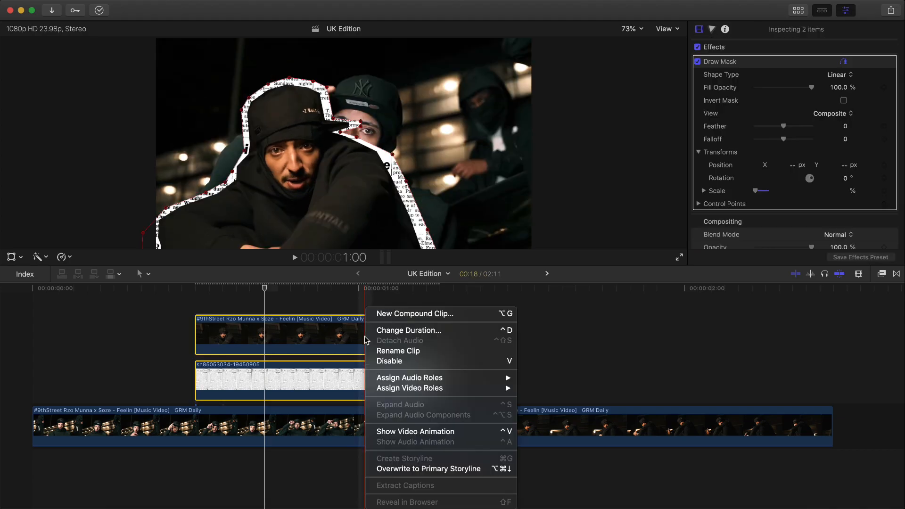
pyautogui.click(406, 314)
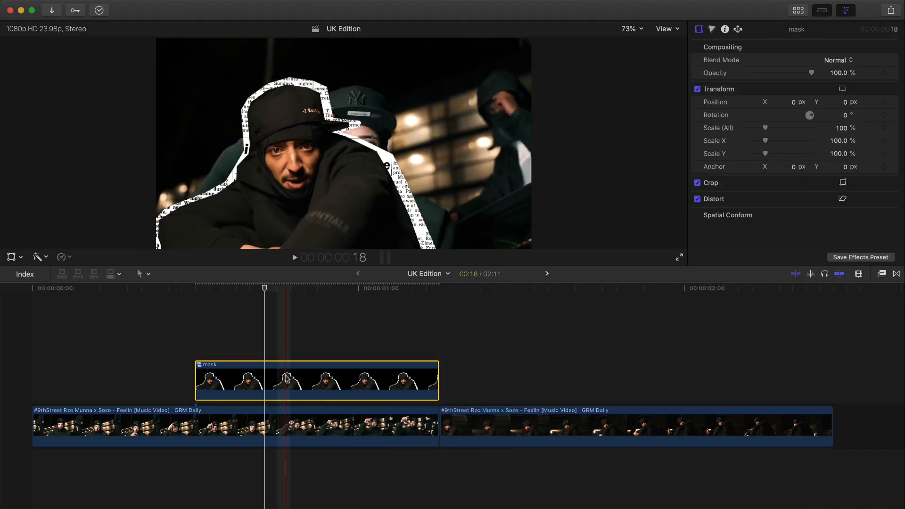
# Apply the Draw Mask effect to the "mask" compound clip
pyautogui.moveTo(265, 289); pyautogui.dragTo(195, 288)
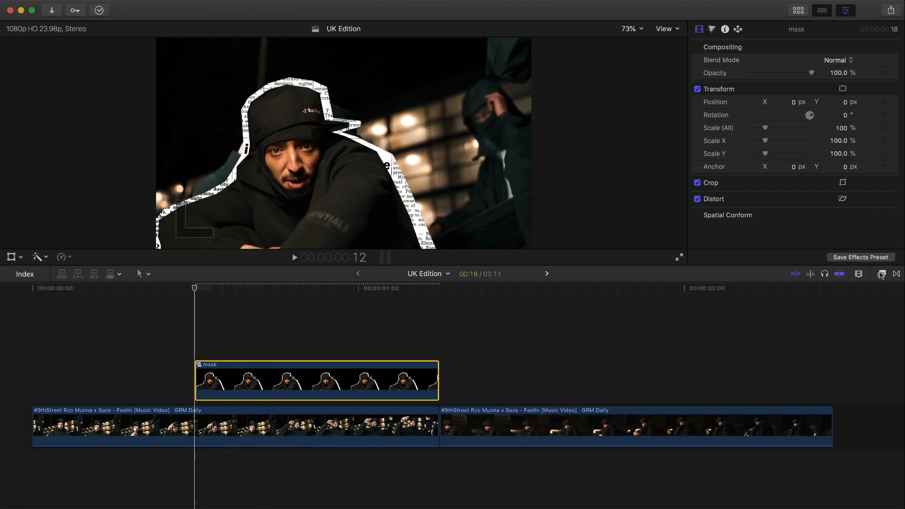
pyautogui.click(882, 273)
pyautogui.moveTo(810, 321)
pyautogui.mouseDown()
pyautogui.moveTo(491, 313)
pyautogui.moveTo(321, 349)
pyautogui.mouseUp()
# At frame 15, draw a closed four-point mask over the cut-out, extending past the picture's left and bottom edges
pyautogui.click(631, 29)
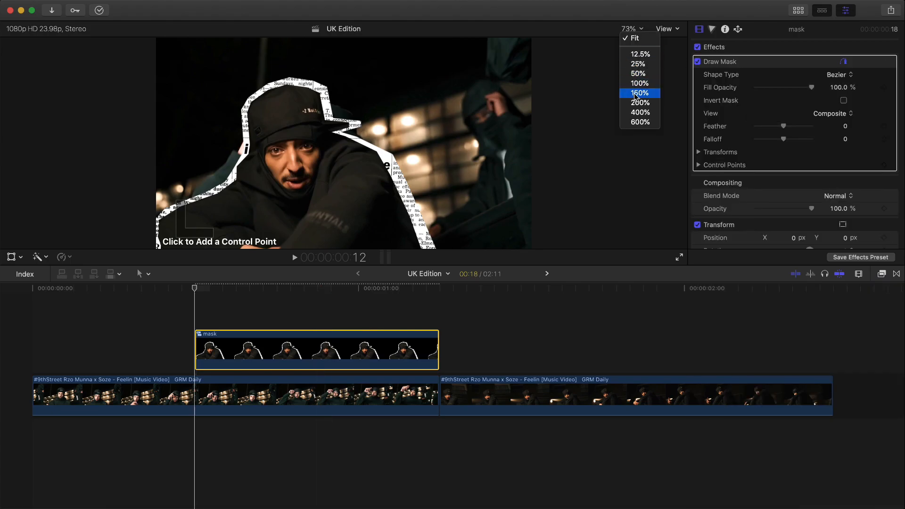
pyautogui.click(638, 74)
pyautogui.moveTo(212, 293)
pyautogui.mouseDown()
pyautogui.moveTo(197, 293)
pyautogui.moveTo(229, 293)
pyautogui.moveTo(198, 289)
pyautogui.mouseUp()
pyautogui.press('Right')
pyautogui.press('Right')
pyautogui.press('Right')
pyautogui.press('Right')
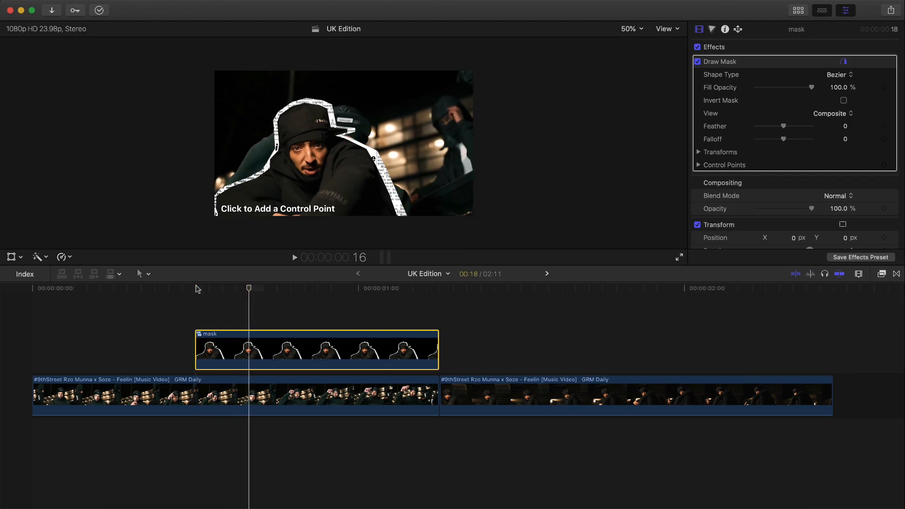
pyautogui.press('Left')
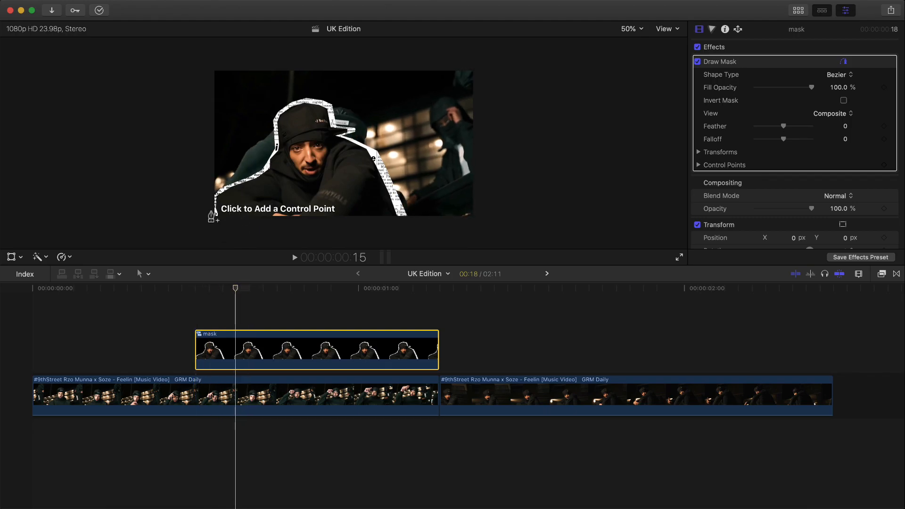
pyautogui.click(200, 89)
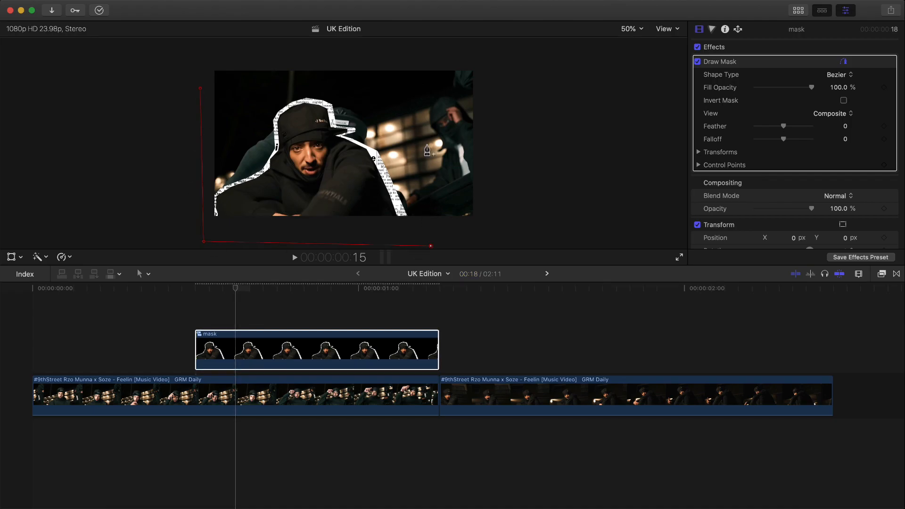
pyautogui.click(200, 89)
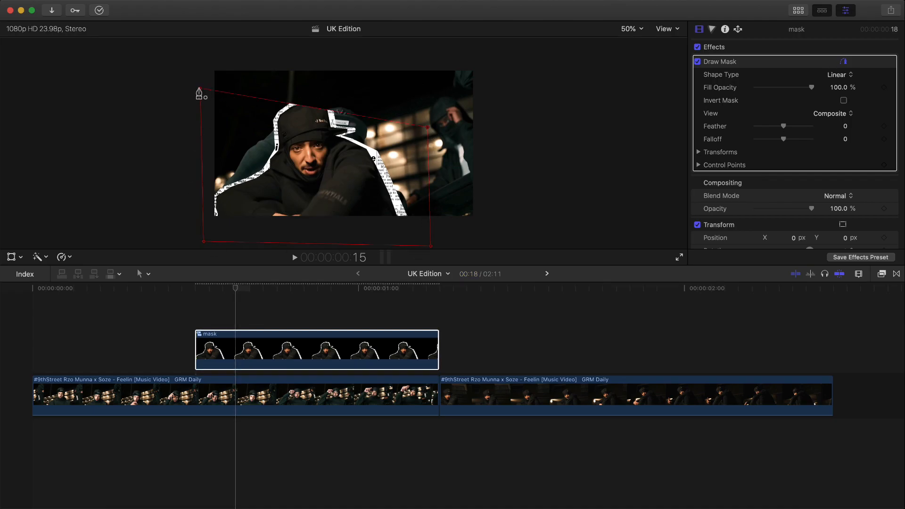
# Lower both upper mask corners below the picture to hide the cut-out, with a Control Points keyframe at frame 15
pyautogui.moveTo(199, 88); pyautogui.dragTo(206, 226)
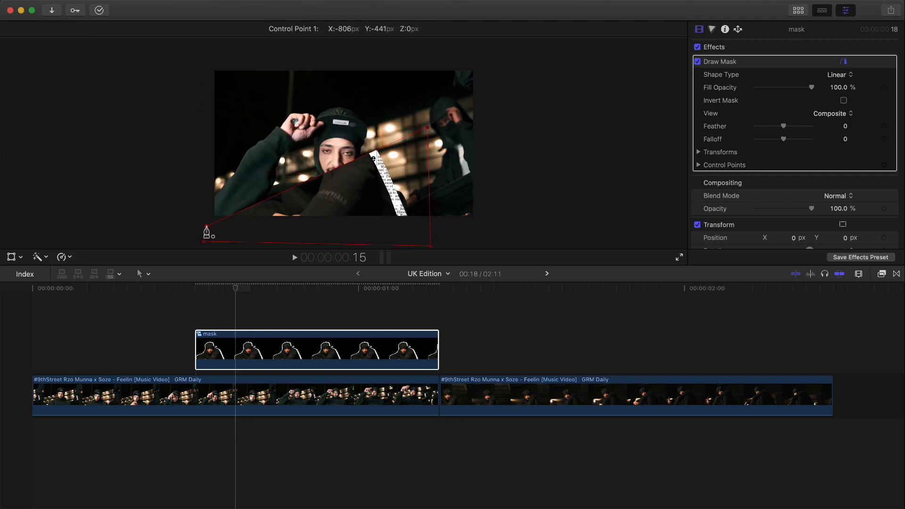
pyautogui.moveTo(205, 225); pyautogui.dragTo(207, 226)
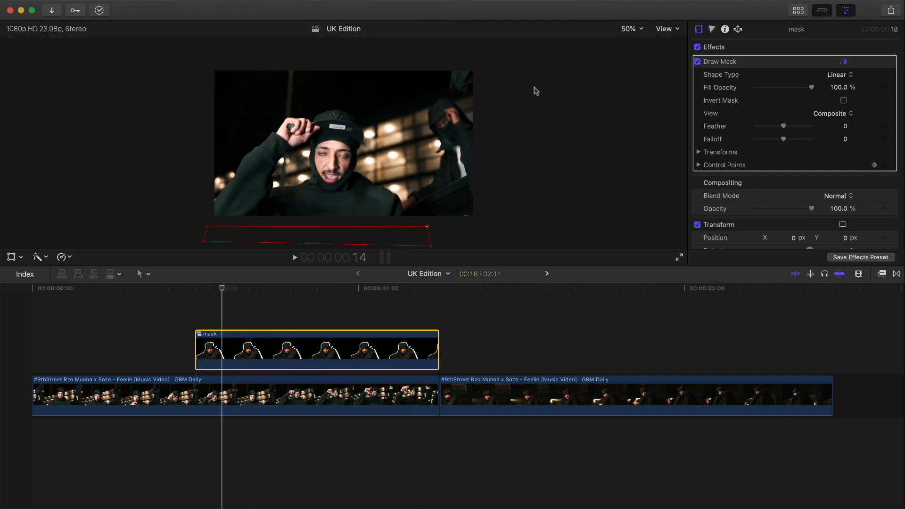
pyautogui.press('Right')
pyautogui.press('Left')
pyautogui.press('Left')
pyautogui.press('Right')
pyautogui.press('Right')
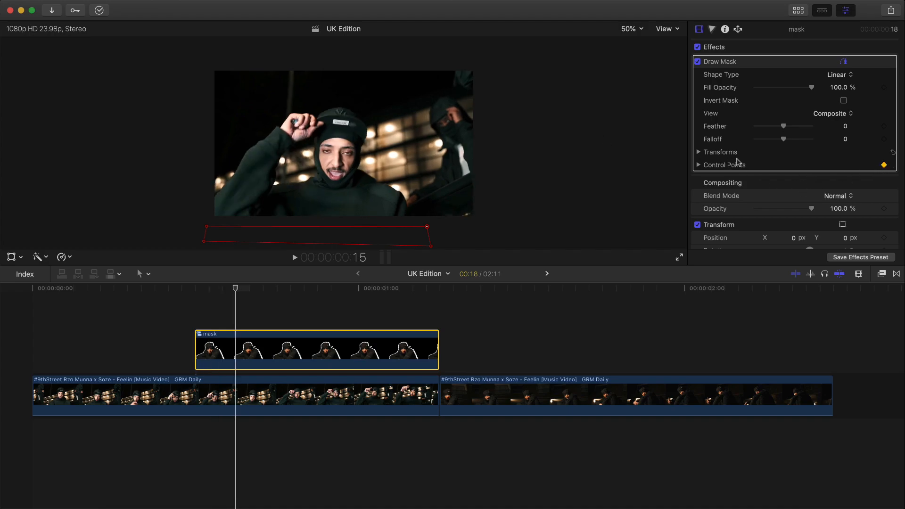
# At frame 15, raise the mask's upper-left corner well above the upper-right one to reveal the bottom of the cut-out at a slant
pyautogui.moveTo(206, 227); pyautogui.dragTo(207, 173)
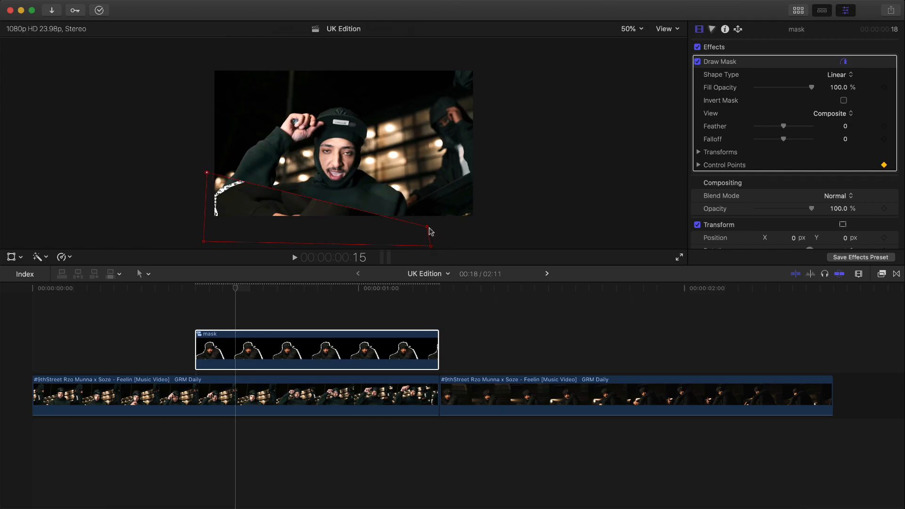
pyautogui.moveTo(427, 228); pyautogui.dragTo(427, 209)
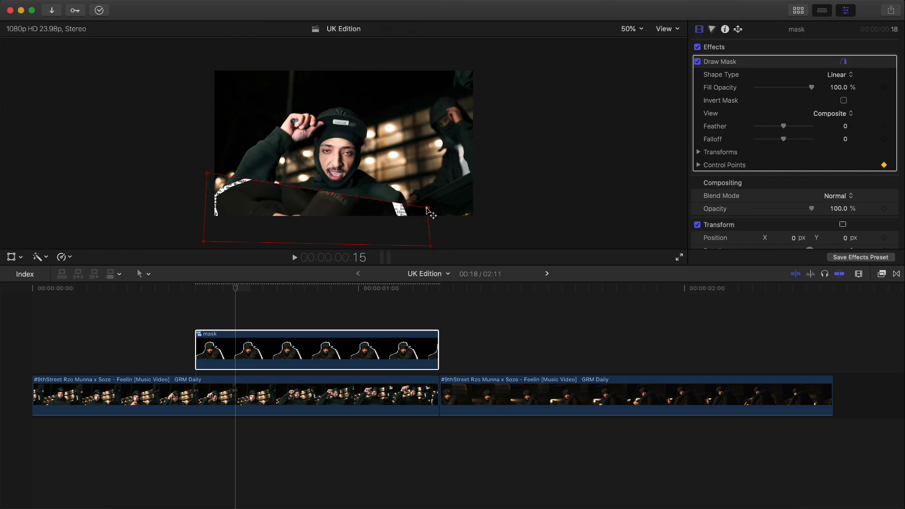
pyautogui.moveTo(206, 173); pyautogui.dragTo(208, 175)
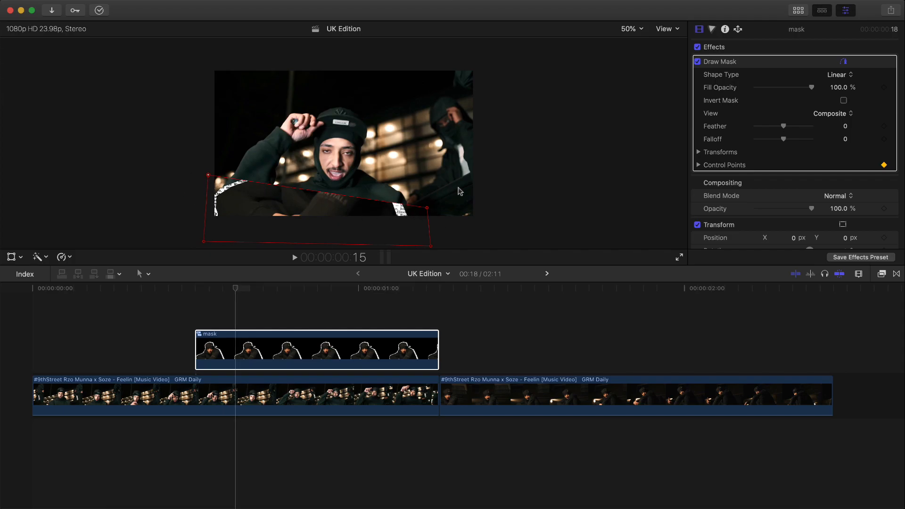
# Hold the mask shape with a Control Points keyframe at frame 17, and raise its upper-right corner at frame 18
pyautogui.press('Right')
pyautogui.press('Right')
pyautogui.press('Right')
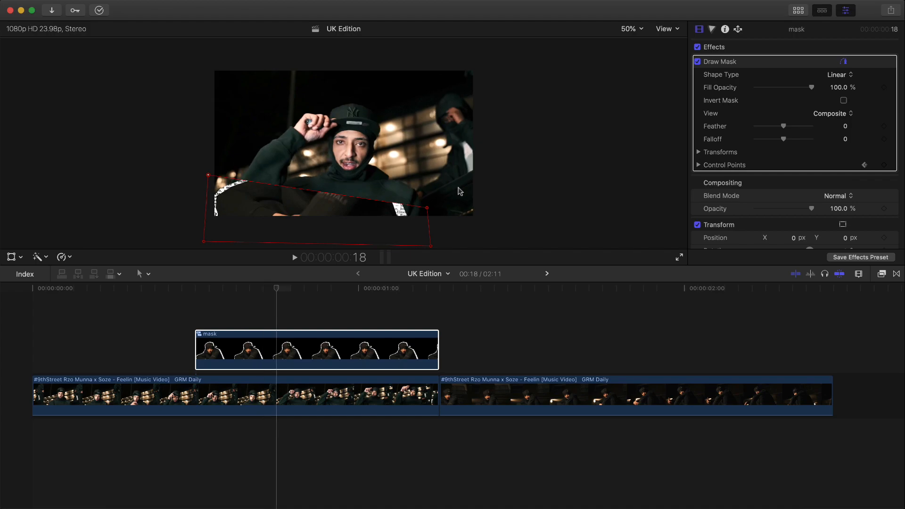
pyautogui.press('Left')
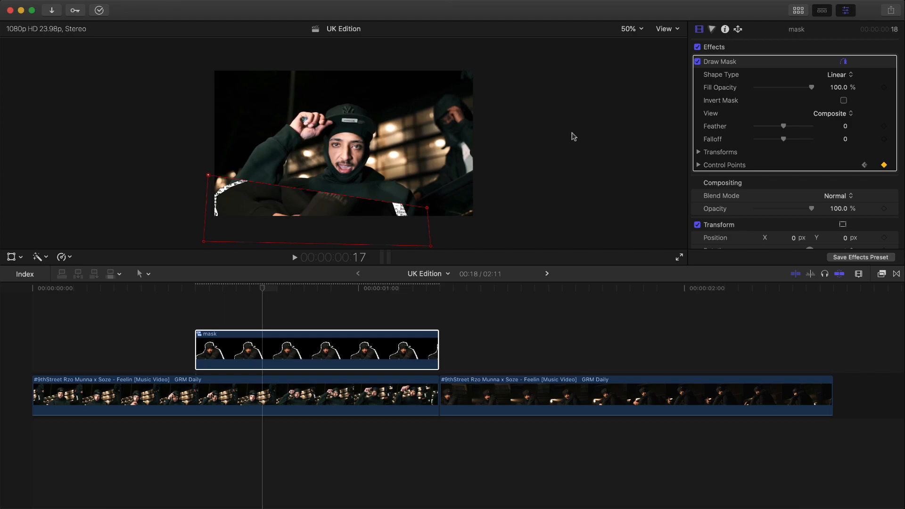
pyautogui.press('Right')
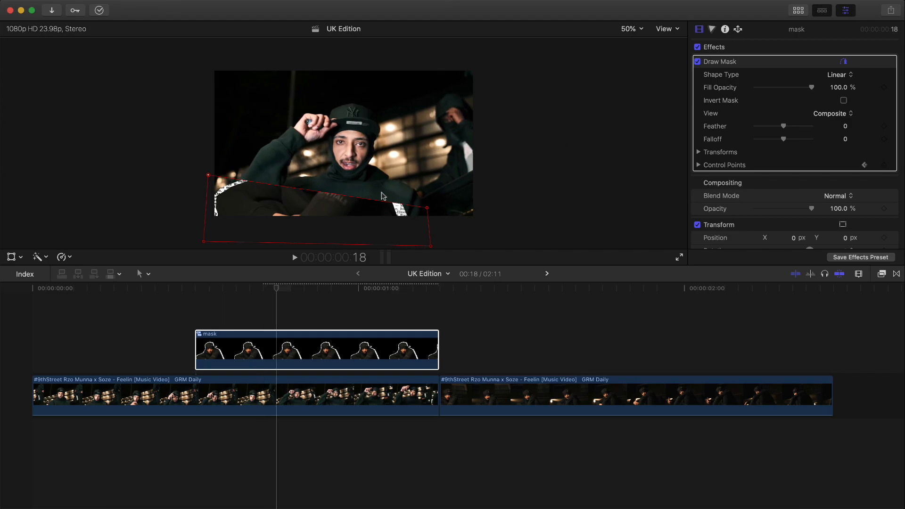
pyautogui.moveTo(426, 209); pyautogui.dragTo(427, 156)
# Step back and forth through the frames around frame 18 to check the mask's sudden shape changes
pyautogui.press('Left')
pyautogui.press('Left')
pyautogui.press('Left')
pyautogui.press('Left')
pyautogui.press('Right')
pyautogui.press('Right')
pyautogui.press('Right')
pyautogui.press('Right')
pyautogui.press('Left')
pyautogui.press('Right')
pyautogui.press('Right')
pyautogui.press('Left')
pyautogui.press('Left')
pyautogui.press('Right')
pyautogui.press('Left')
pyautogui.press('Right')
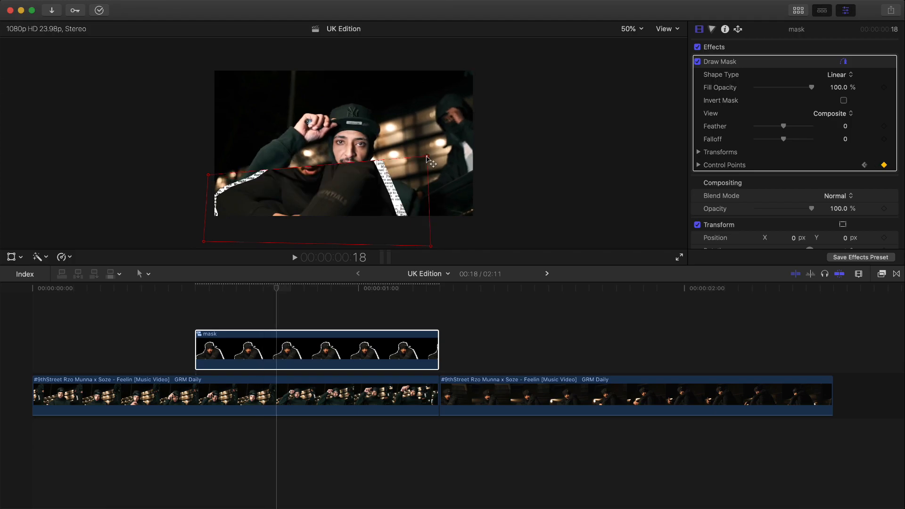
# Hold the mask shape with a Control Points keyframe at frame 20, and raise its upper-left corner at frame 21
pyautogui.press('Right')
pyautogui.press('Right')
pyautogui.press('Right')
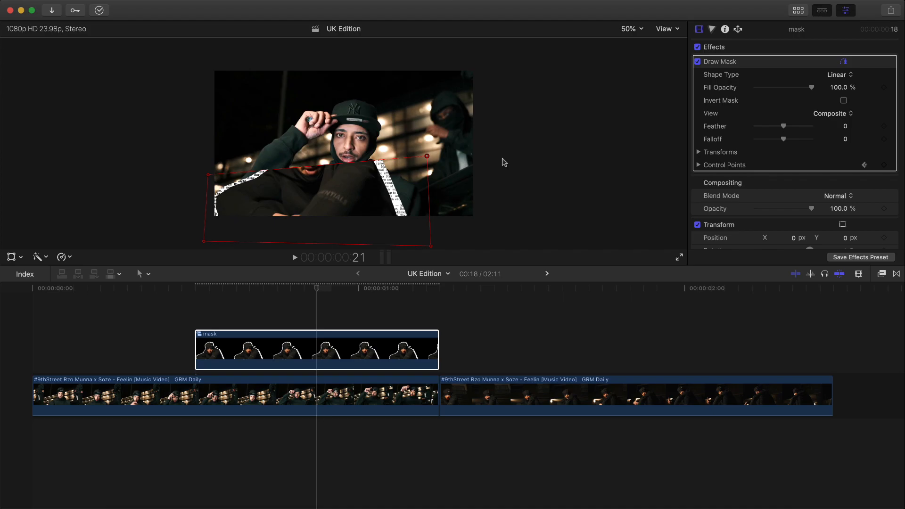
pyautogui.press('Left')
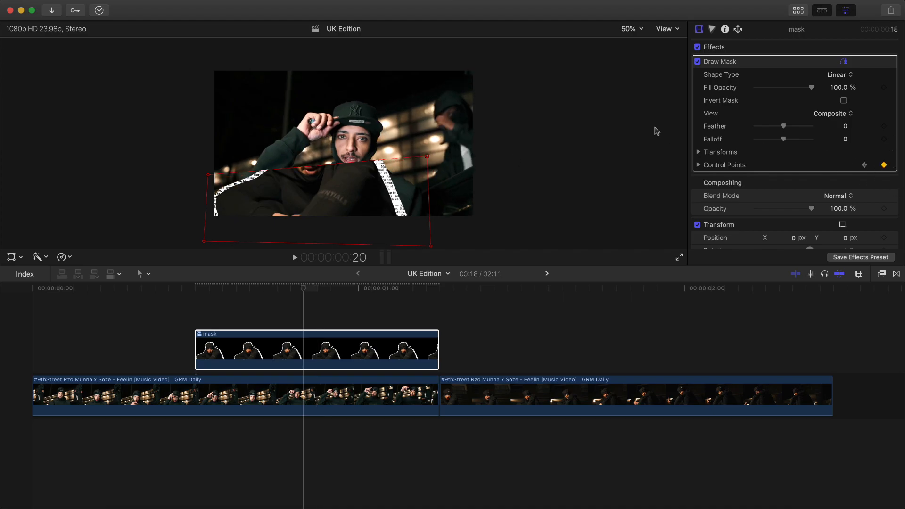
pyautogui.press('Right')
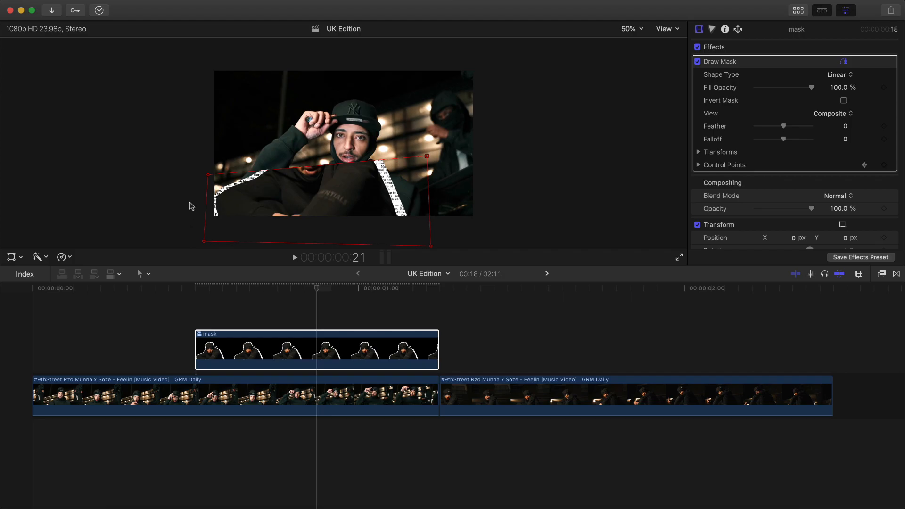
pyautogui.moveTo(209, 178); pyautogui.dragTo(208, 134)
pyautogui.click(194, 286)
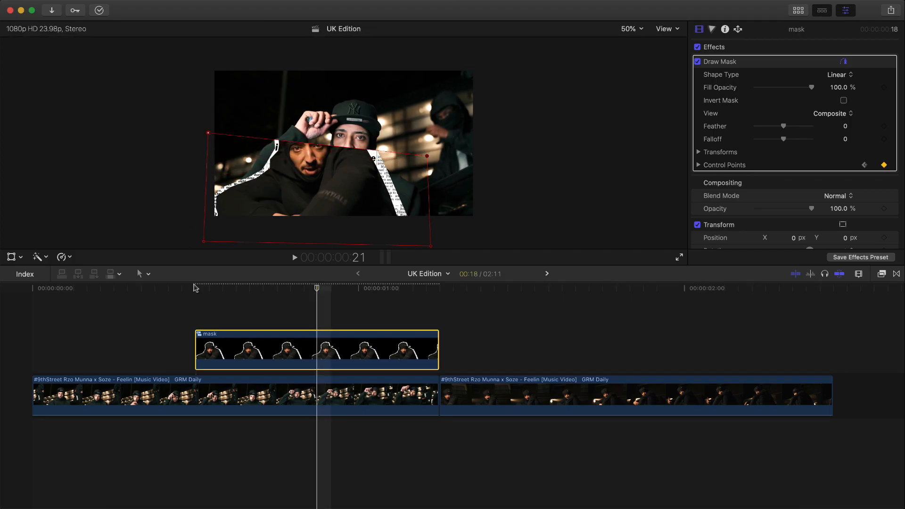
# Hold the mask shape with a Control Points keyframe at frame 23, and raise its upper-right corner at 1:00
pyautogui.press('Right')
pyautogui.press('Right')
pyautogui.press('Right')
pyautogui.press('Left')
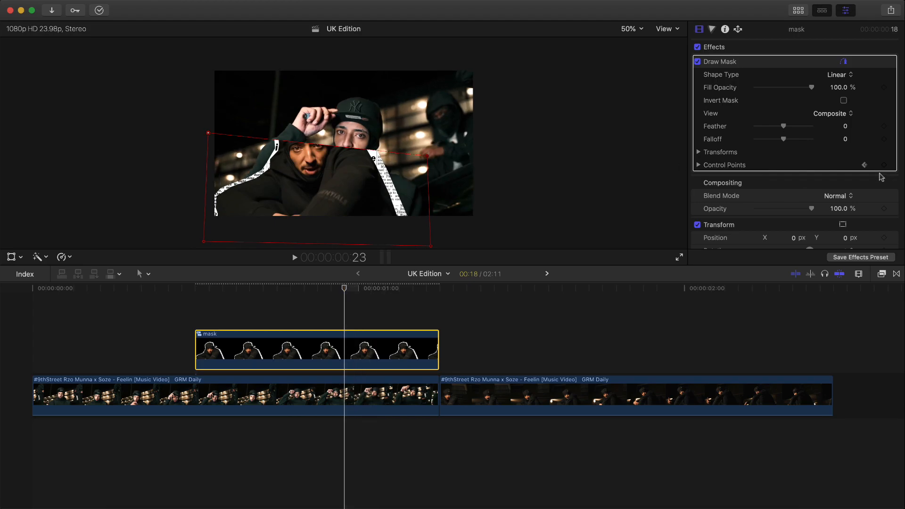
pyautogui.press('Right')
pyautogui.moveTo(428, 157); pyautogui.dragTo(429, 101)
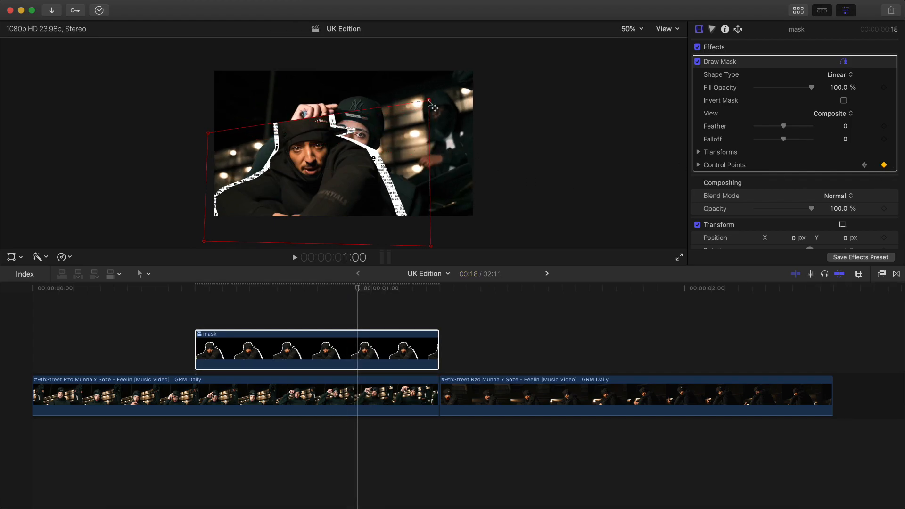
# Keyframe the mask's Control Points at 1:02, and raise the upper-left corner at 1:03 to uncover the whole cut-out
pyautogui.press('Right')
pyautogui.press('Right')
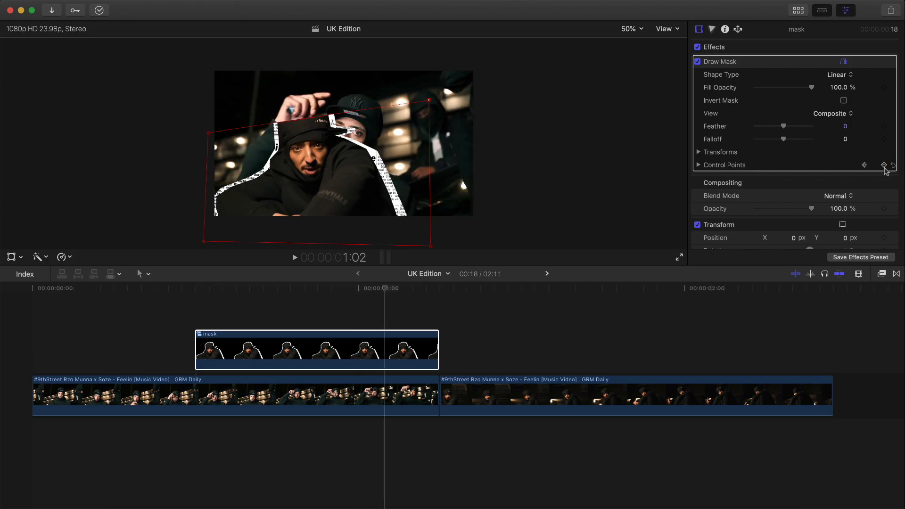
pyautogui.click(884, 165)
pyautogui.press('Right')
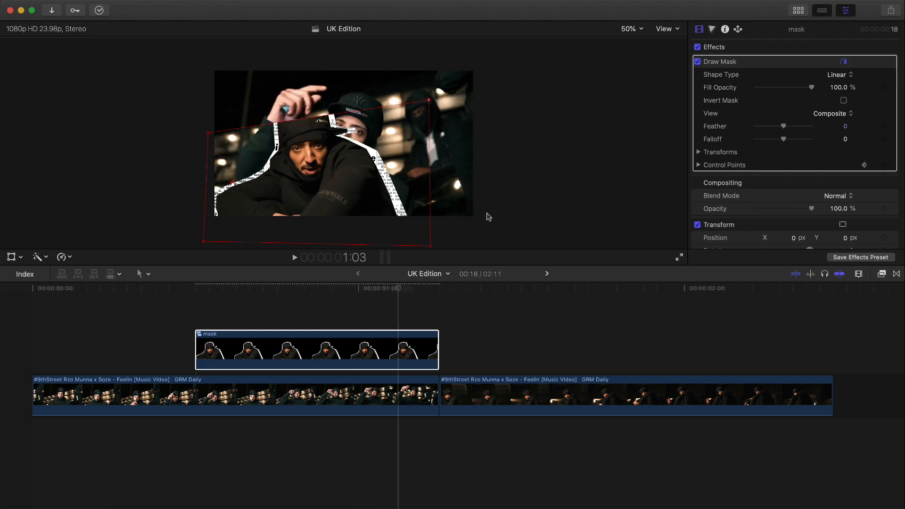
pyautogui.moveTo(213, 135); pyautogui.dragTo(208, 77)
# Play back the cut-out's choppy reveal from before the compound clip, with the viewer set to Fit
pyautogui.moveTo(363, 289); pyautogui.dragTo(177, 288)
pyautogui.press('space')
pyautogui.press('space')
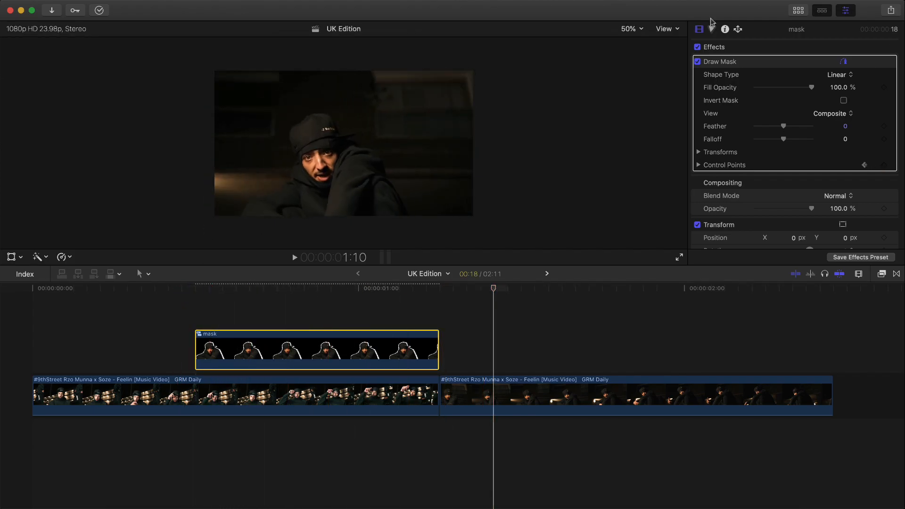
pyautogui.click(629, 28)
pyautogui.click(634, 39)
pyautogui.click(176, 290)
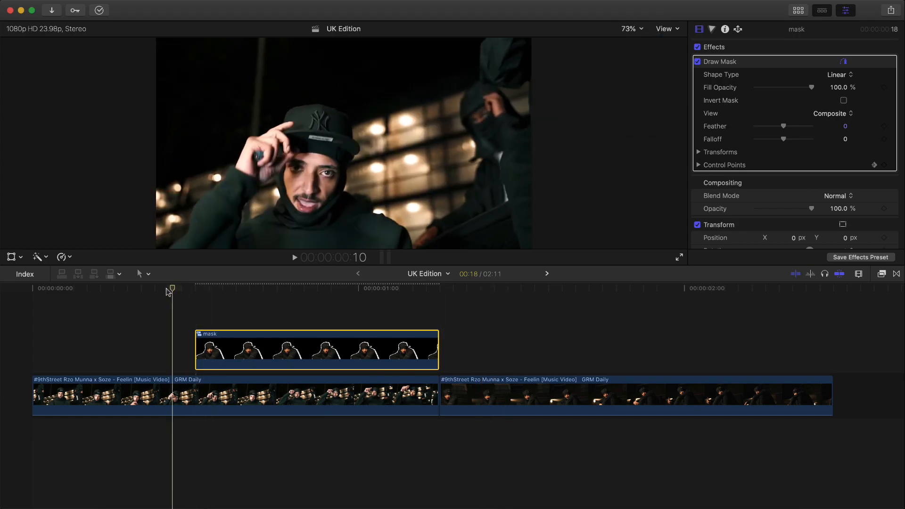
pyautogui.press('space')
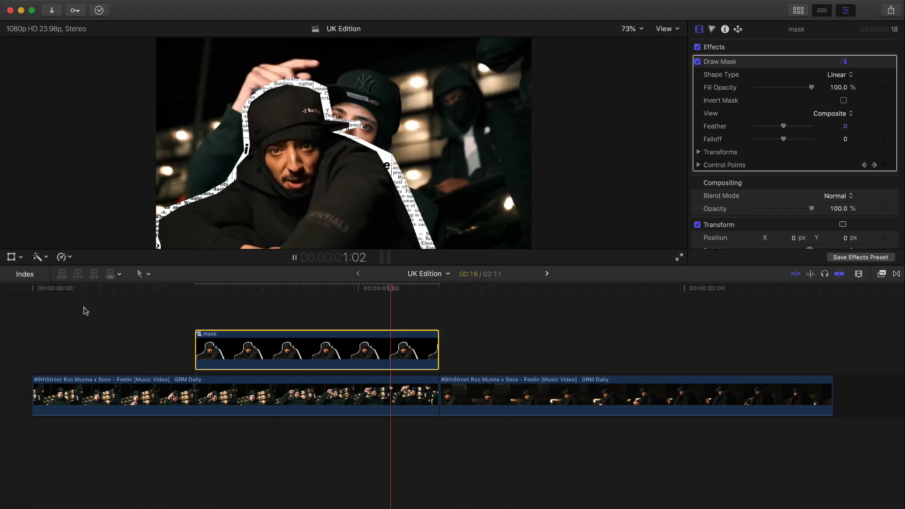
pyautogui.press('space')
pyautogui.press('space')
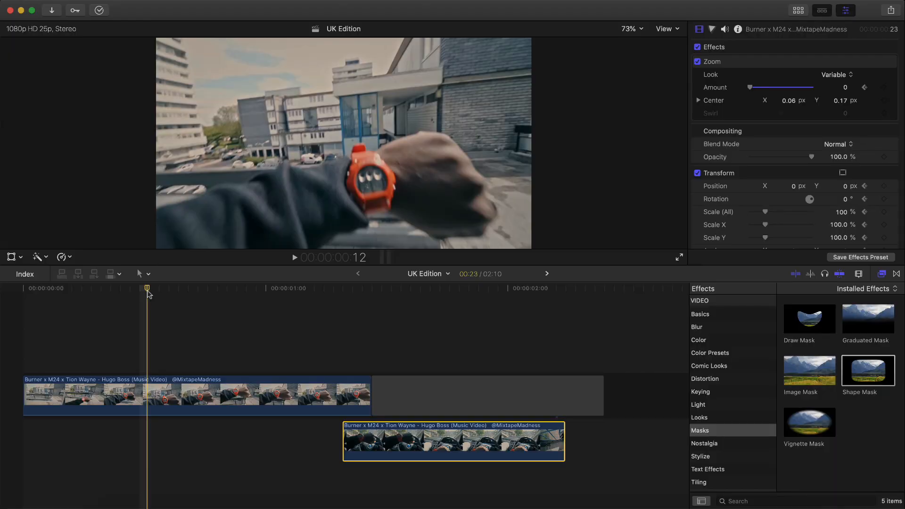
# Play and scrub through the wristwatch shot to examine the arm's movement and the transition into the following clip
pyautogui.moveTo(148, 294); pyautogui.dragTo(170, 304)
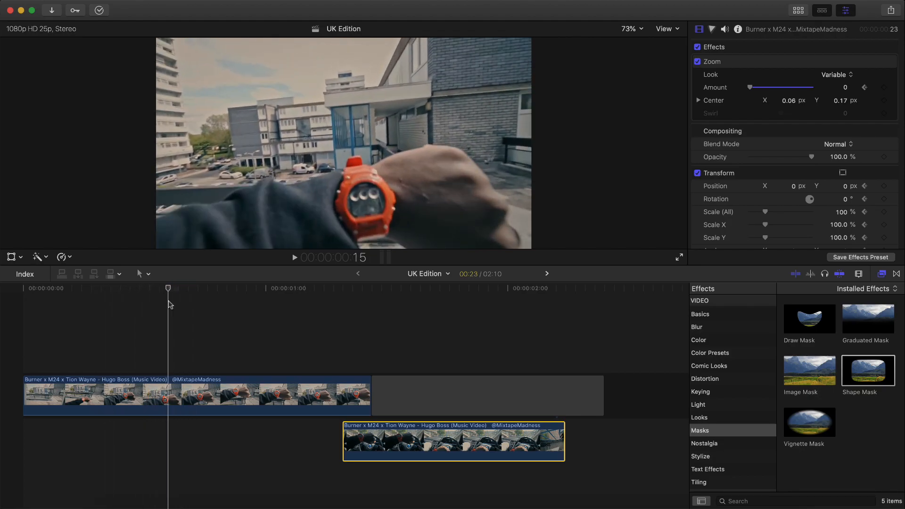
pyautogui.press('space')
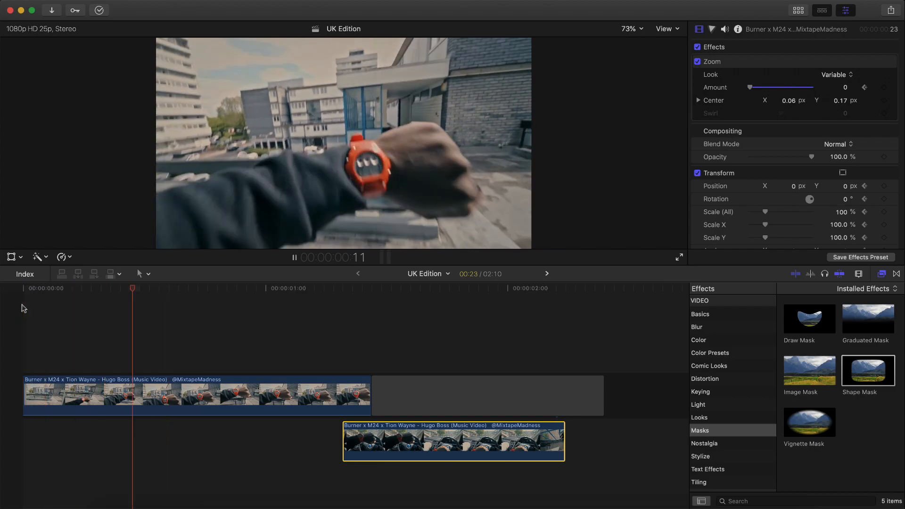
pyautogui.press('space')
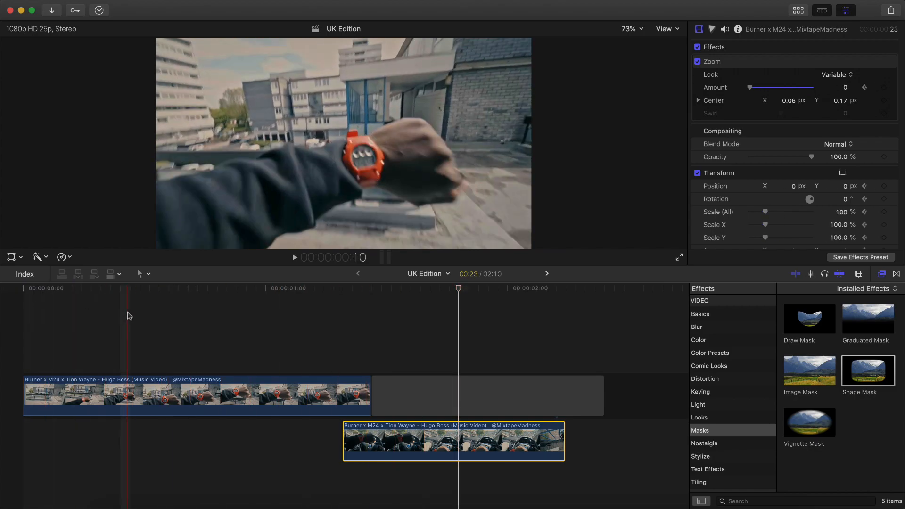
pyautogui.press('space')
pyautogui.press('space')
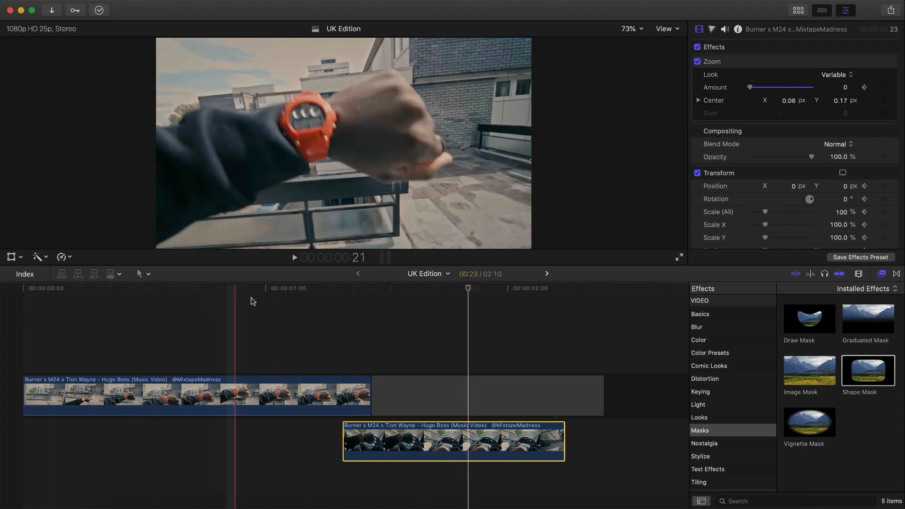
pyautogui.moveTo(268, 292); pyautogui.dragTo(231, 311)
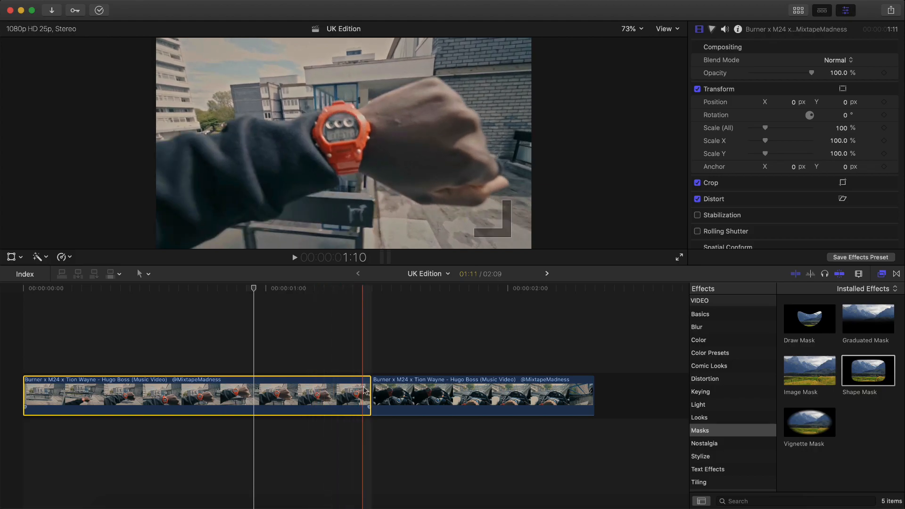
# Play both clips and step across the cut to compare the watch's size and position in each shot
pyautogui.press('space')
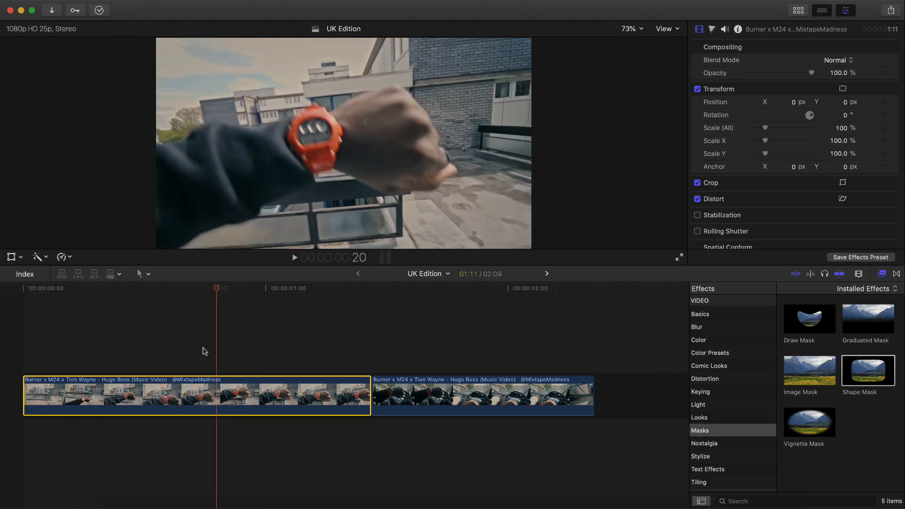
pyautogui.press('space')
pyautogui.click(444, 369)
pyautogui.hscroll(2, 443, 369)
pyautogui.click(431, 389)
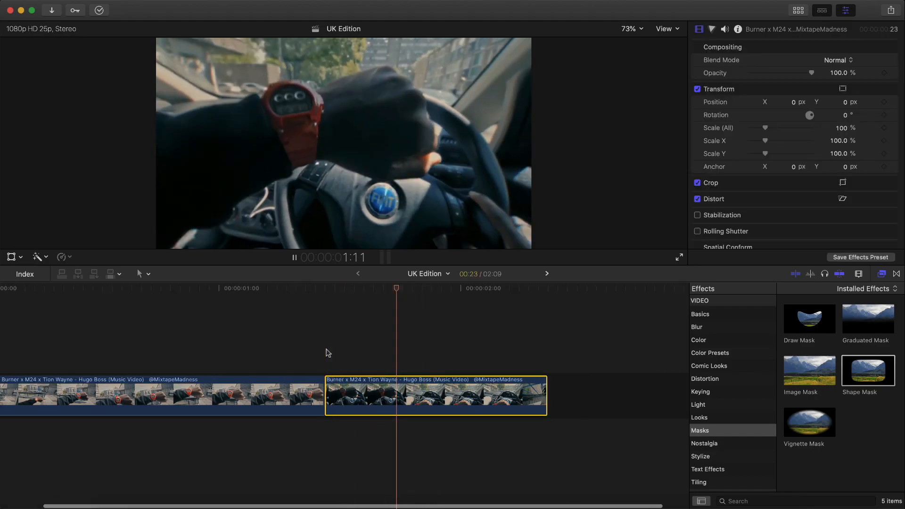
pyautogui.click(326, 354)
pyautogui.press('Left')
pyautogui.press('Right')
pyautogui.press('Left')
pyautogui.press('Right')
pyautogui.press('Left')
pyautogui.press('Right')
# Keyframe the wristwatch clip's Transform at 1:05, keeping it at 100% scale and centred
pyautogui.click(281, 289)
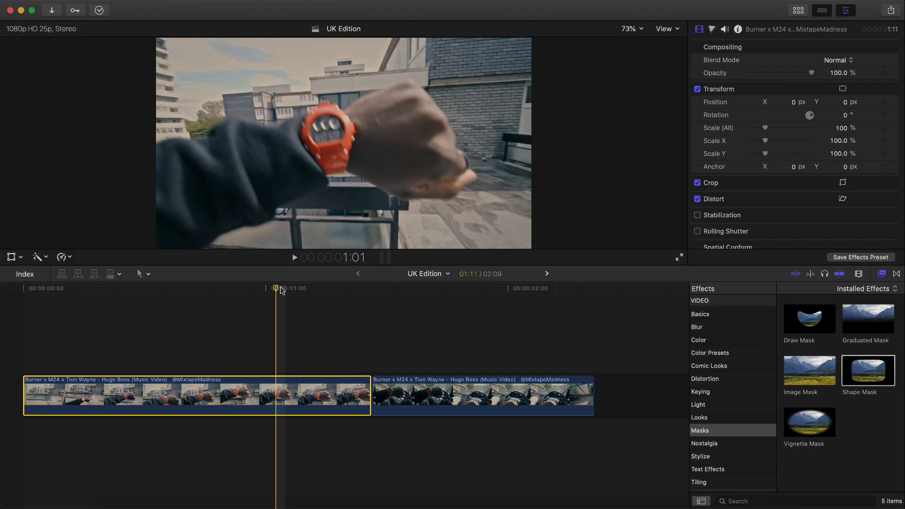
pyautogui.click(11, 257)
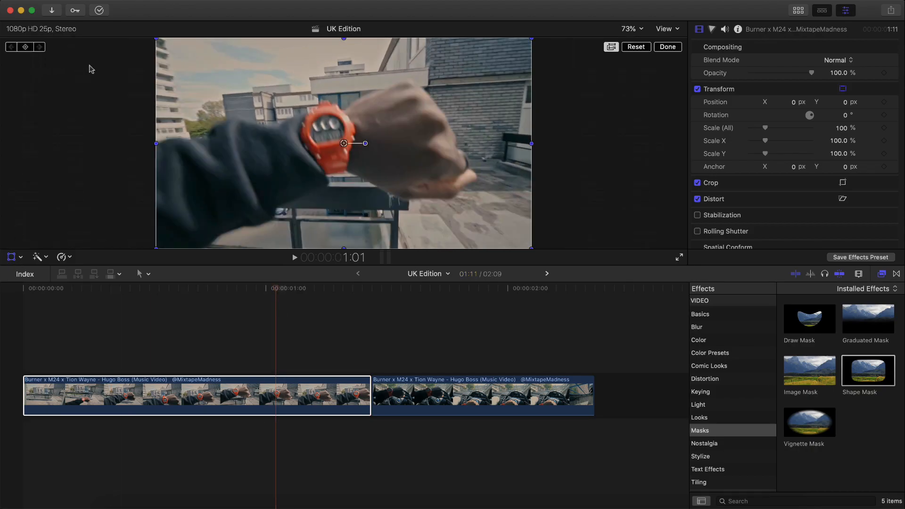
pyautogui.moveTo(293, 291); pyautogui.dragTo(371, 292)
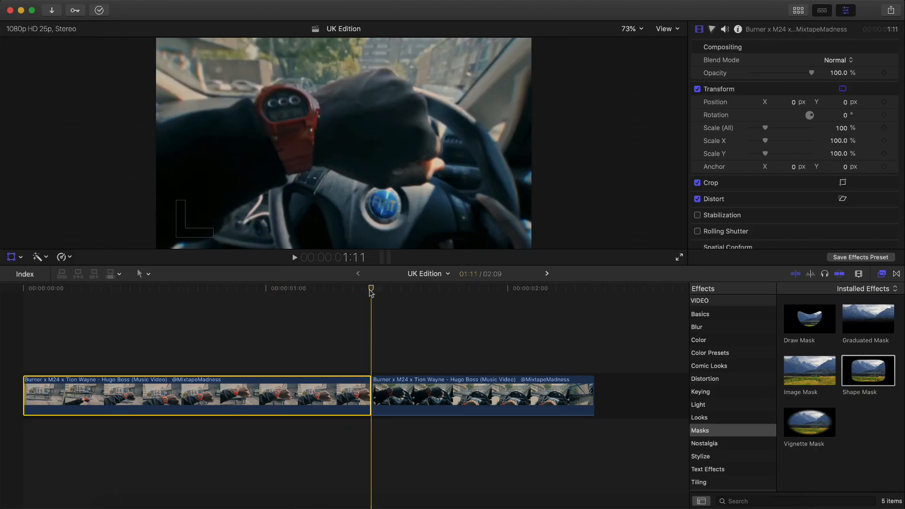
pyautogui.press('Left')
pyautogui.press('Left')
pyautogui.press('Left')
pyautogui.press('Left')
pyautogui.press('Left')
pyautogui.press('Left')
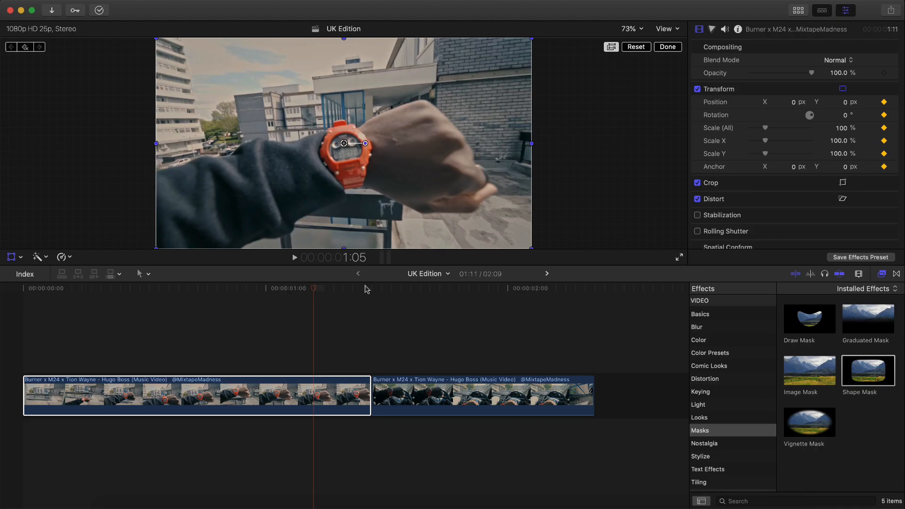
# At 1:10, scale the first clip to 208% and move it to about X -670.6, Y -164.2, comparing it with the next clip
pyautogui.moveTo(366, 286); pyautogui.dragTo(368, 289)
pyautogui.press('Left')
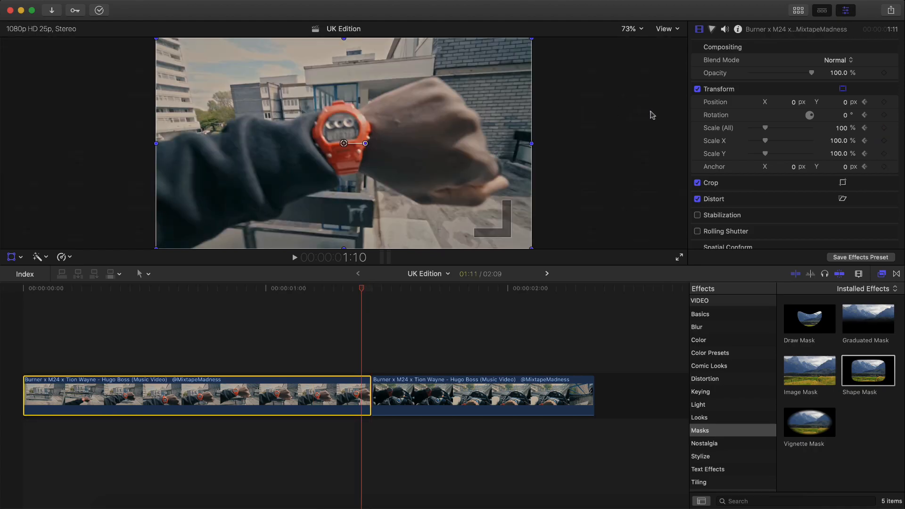
pyautogui.moveTo(843, 133); pyautogui.dragTo(877, 132)
pyautogui.moveTo(479, 121); pyautogui.dragTo(347, 150)
pyautogui.click(371, 288)
pyautogui.press('Left')
pyautogui.press('Right')
pyautogui.press('Left')
pyautogui.press('Right')
pyautogui.press('Left')
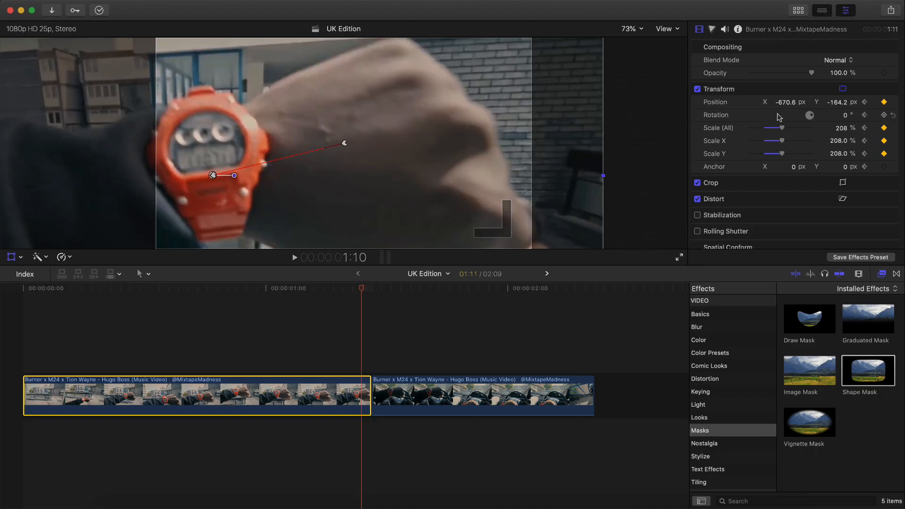
# Raise the first clip's scale at 1:10 to 262%, reposition it to about X -887.6, Y -184.7, and play back the zoom-in
pyautogui.moveTo(845, 130); pyautogui.dragTo(845, 105)
pyautogui.moveTo(558, 84); pyautogui.dragTo(517, 89)
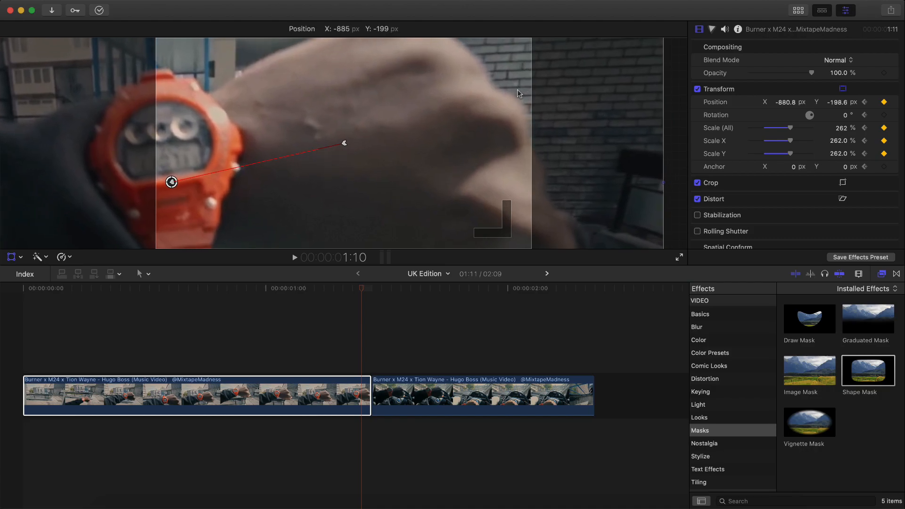
pyautogui.click(360, 288)
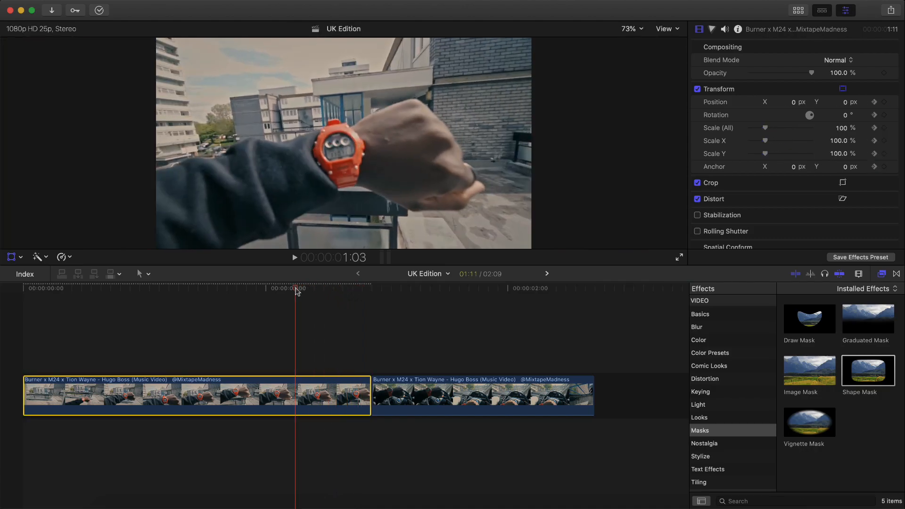
pyautogui.press('space')
pyautogui.press('space')
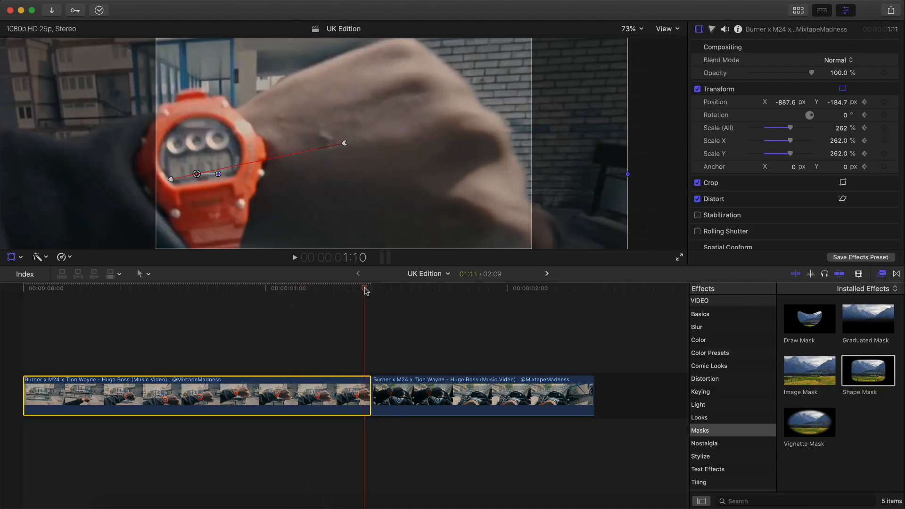
# Add Transform keyframes to the driving clip at 1:11, scale it to 194.28%, and move it to about X -69.7, Y -187.5
pyautogui.click(388, 380)
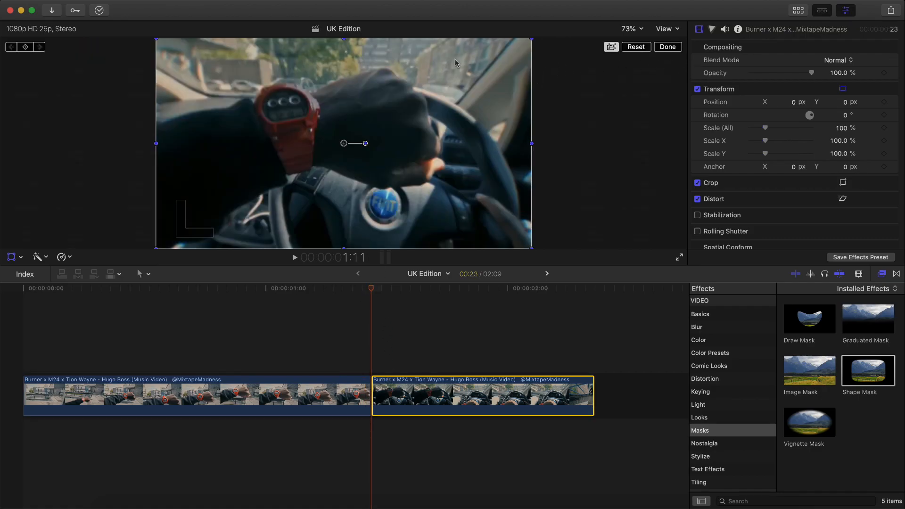
pyautogui.click(26, 47)
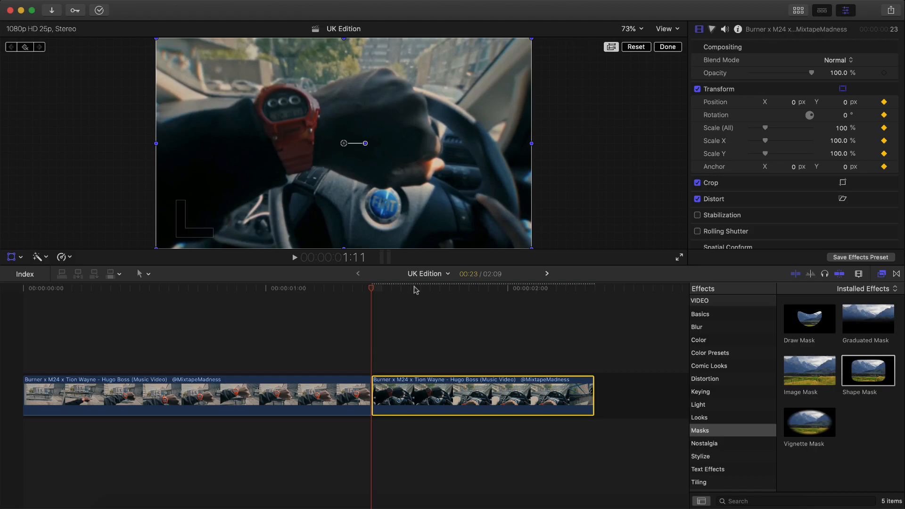
pyautogui.moveTo(533, 39); pyautogui.dragTo(571, 24)
pyautogui.moveTo(424, 101); pyautogui.dragTo(456, 114)
pyautogui.moveTo(836, 128); pyautogui.dragTo(837, 116)
pyautogui.moveTo(503, 151); pyautogui.dragTo(491, 160)
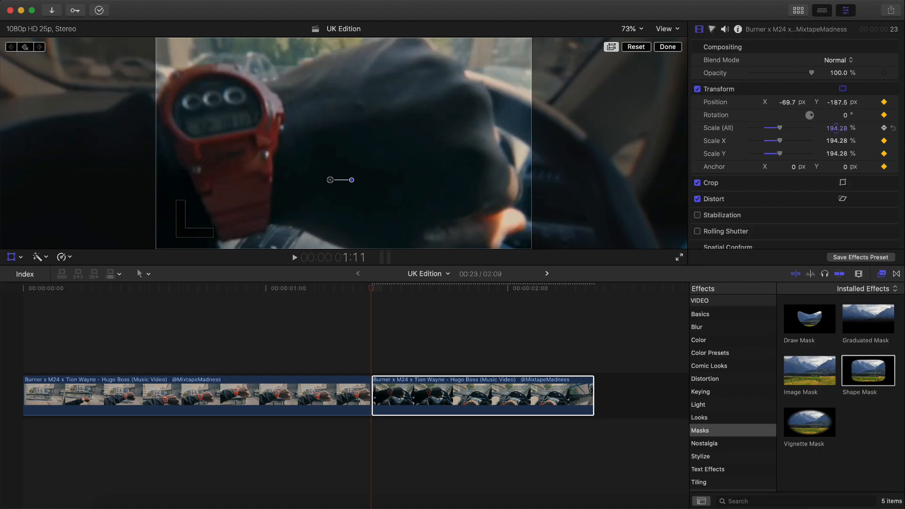
# Move the driving clip to about X -155.9, Y -219.1 to match the previous shot's watch, and set its scale to 242.28%
pyautogui.press('Left')
pyautogui.press('Left')
pyautogui.press('Right')
pyautogui.moveTo(514, 93); pyautogui.dragTo(505, 98)
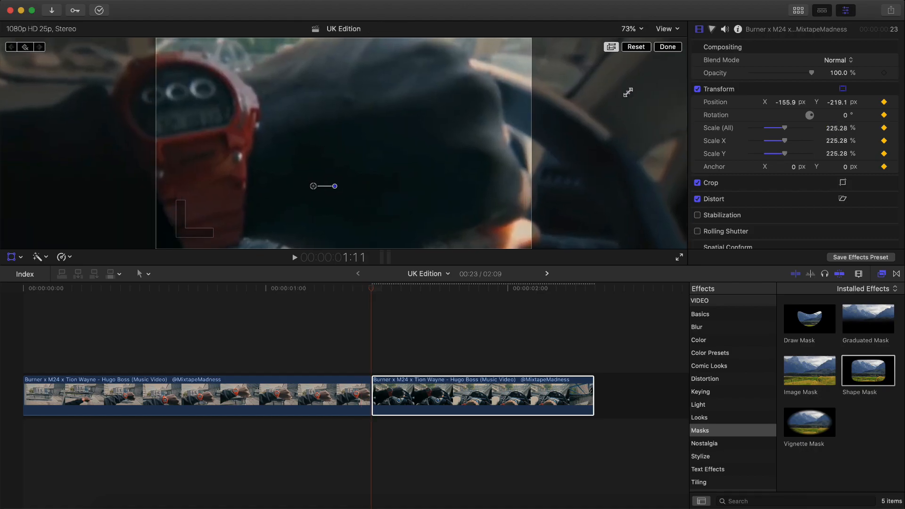
pyautogui.click(848, 130)
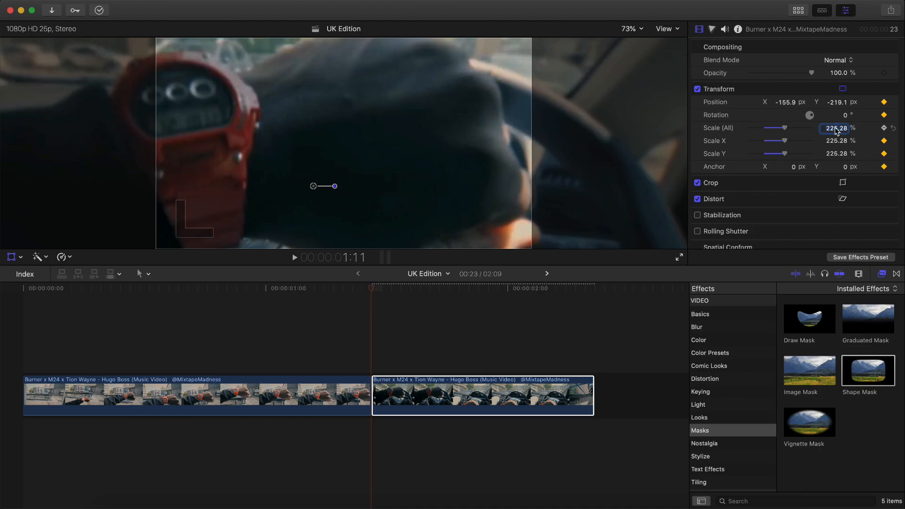
pyautogui.write('242.28')
pyautogui.press('Return')
# Fine-tune the driving clip against the previous frame to 254.28% scale and about X -172.2, Y -358.4
pyautogui.press('Left')
pyautogui.press('Right')
pyautogui.moveTo(512, 140); pyautogui.dragTo(482, 118)
pyautogui.press('Left')
pyautogui.press('Right')
pyautogui.press('Left')
pyautogui.press('Right')
pyautogui.moveTo(834, 129); pyautogui.dragTo(835, 123)
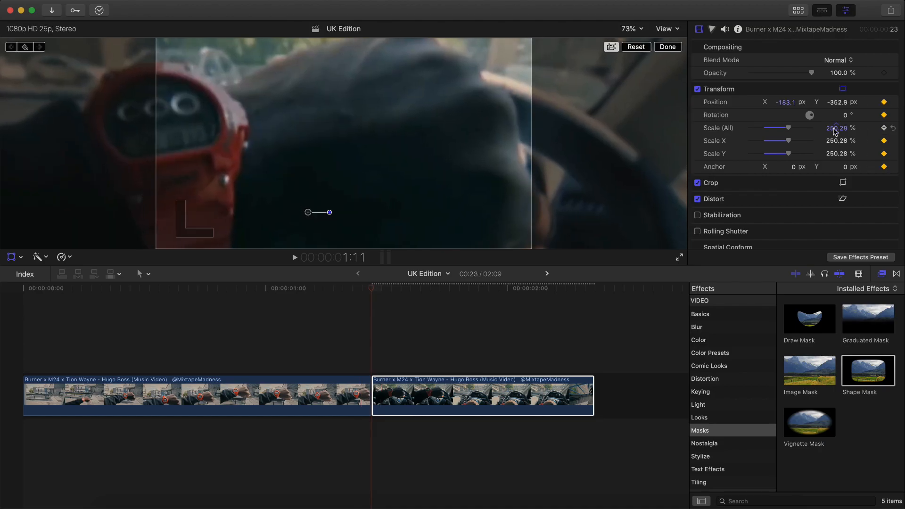
pyautogui.press('Left')
pyautogui.press('Right')
pyautogui.moveTo(657, 55); pyautogui.dragTo(659, 56)
# At 1:16, return the driving clip's scale to 100% with a keyframe
pyautogui.click(373, 289)
pyautogui.press('Right')
pyautogui.press('Right')
pyautogui.press('Right')
pyautogui.press('Right')
pyautogui.press('Right')
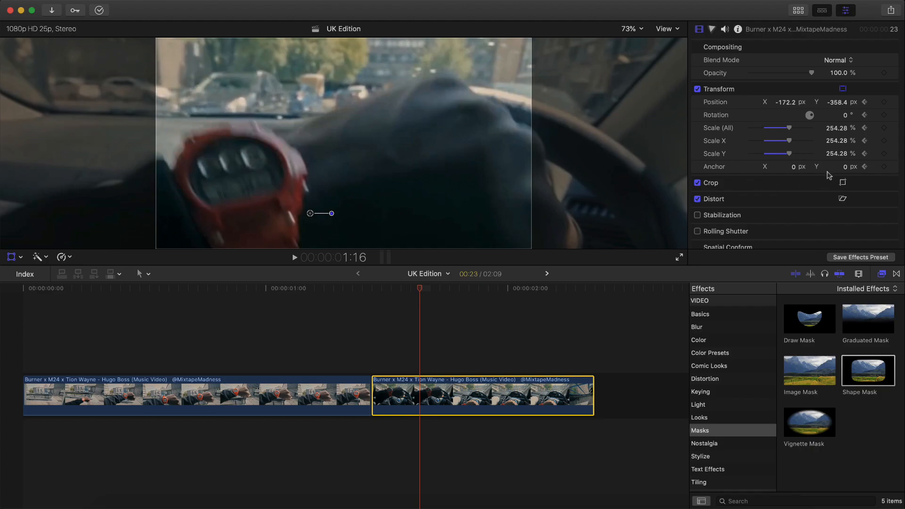
pyautogui.click(838, 130)
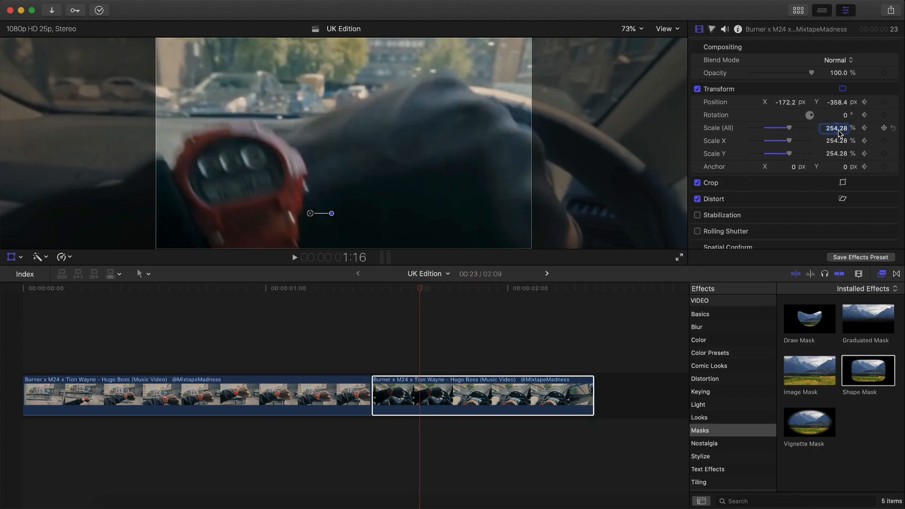
pyautogui.press('Return')
# Set the driving clip's position to X 0, Y 0 at 1:16, and finish the Transform adjustment
pyautogui.click(791, 107)
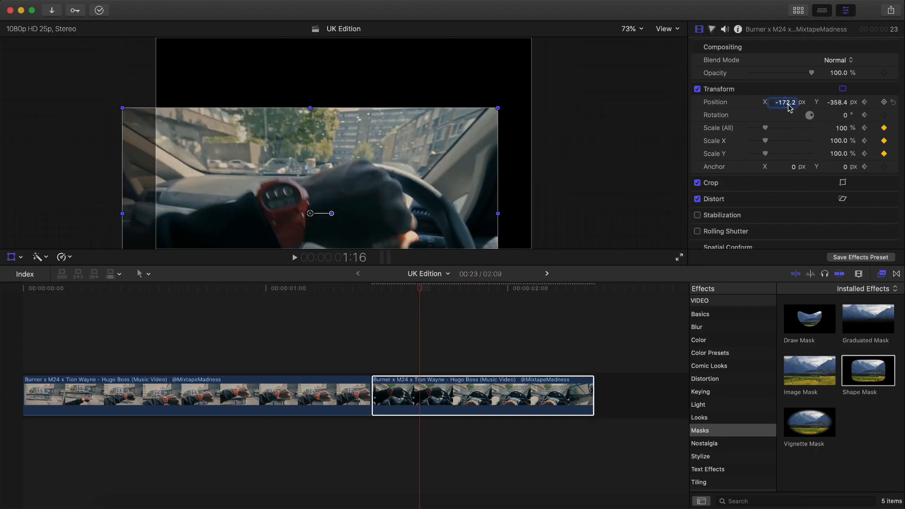
pyautogui.write('0')
pyautogui.press('Return')
pyautogui.click(842, 103)
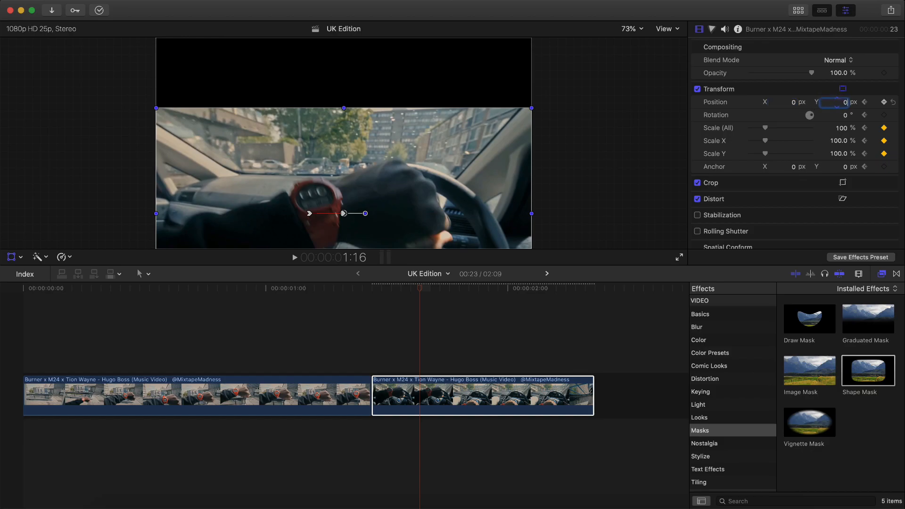
pyautogui.press('Return')
pyautogui.click(610, 103)
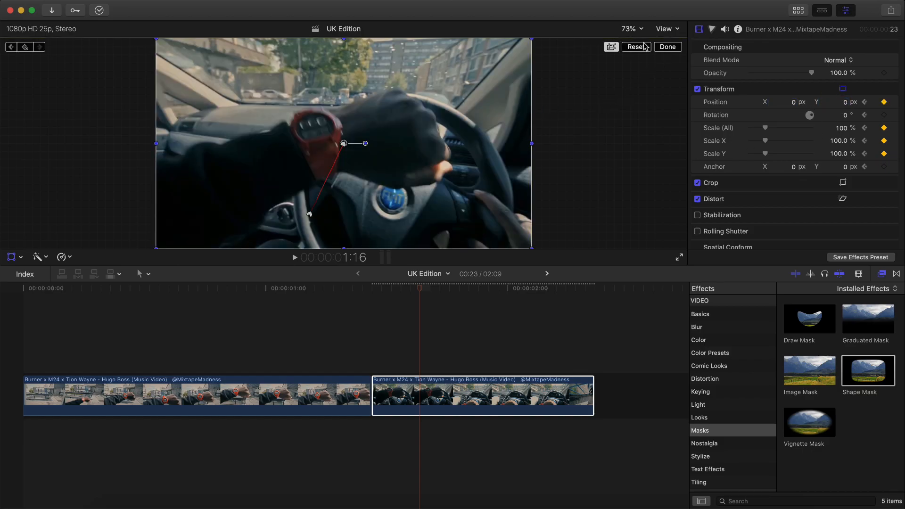
pyautogui.click(667, 48)
# Play back and scrub through the zoom transition across the cut
pyautogui.press('space')
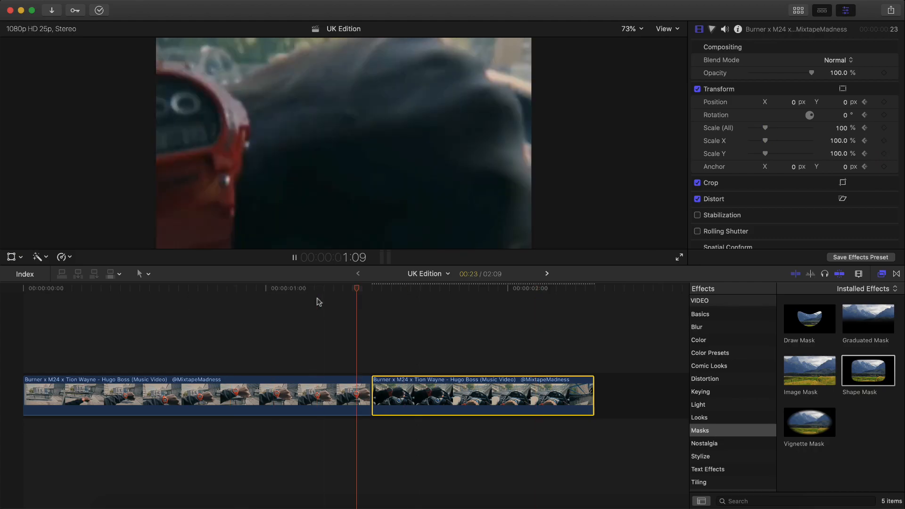
pyautogui.press('space')
pyautogui.press('space')
pyautogui.moveTo(397, 288); pyautogui.dragTo(312, 294)
# Apply the Zoom blur effect to the wristwatch clip
pyautogui.click(283, 396)
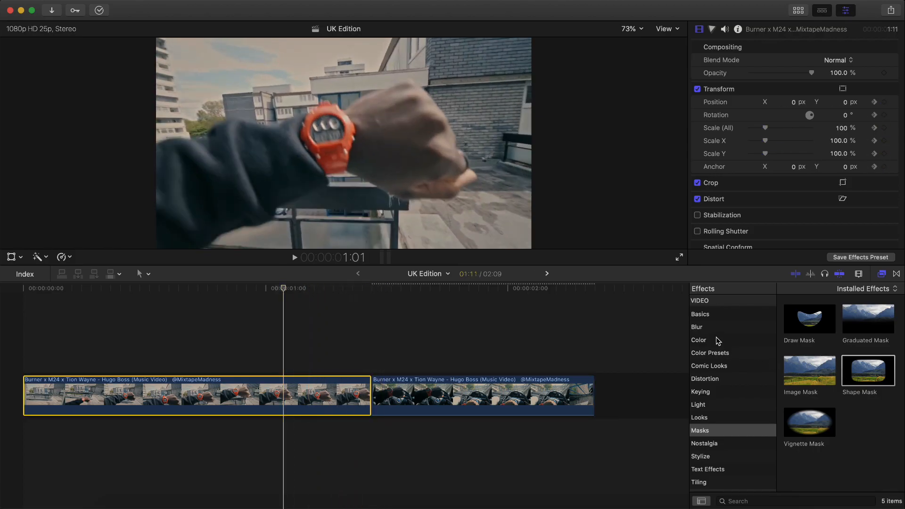
pyautogui.click(736, 327)
pyautogui.scroll(-1, 812, 369)
pyautogui.moveTo(809, 459); pyautogui.dragTo(301, 402)
pyautogui.press('super+equal')
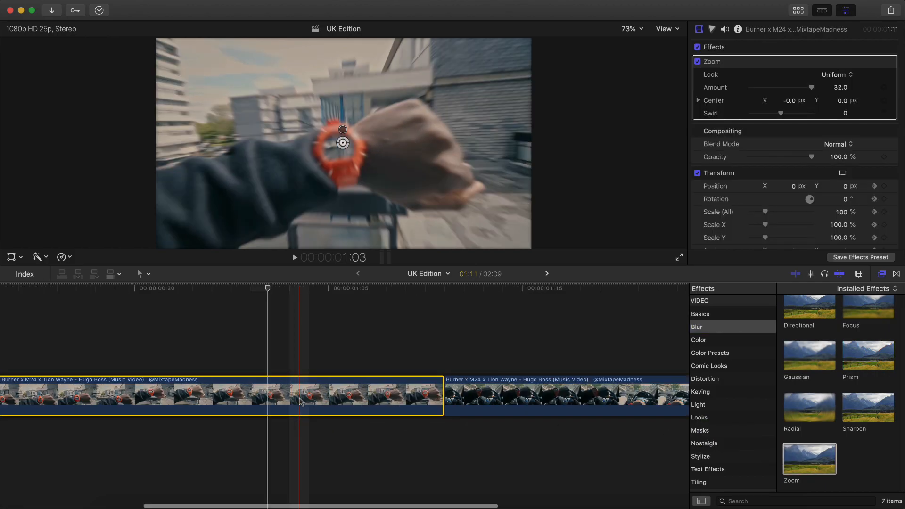
# Place the Zoom blur's centre on the wristwatch clip's raised fist, at about X 0.33, Y 0.09
pyautogui.moveTo(292, 291); pyautogui.dragTo(441, 290)
pyautogui.press('Left')
pyautogui.press('Left')
pyautogui.press('Left')
pyautogui.press('Left')
pyautogui.press('Left')
pyautogui.press('Left')
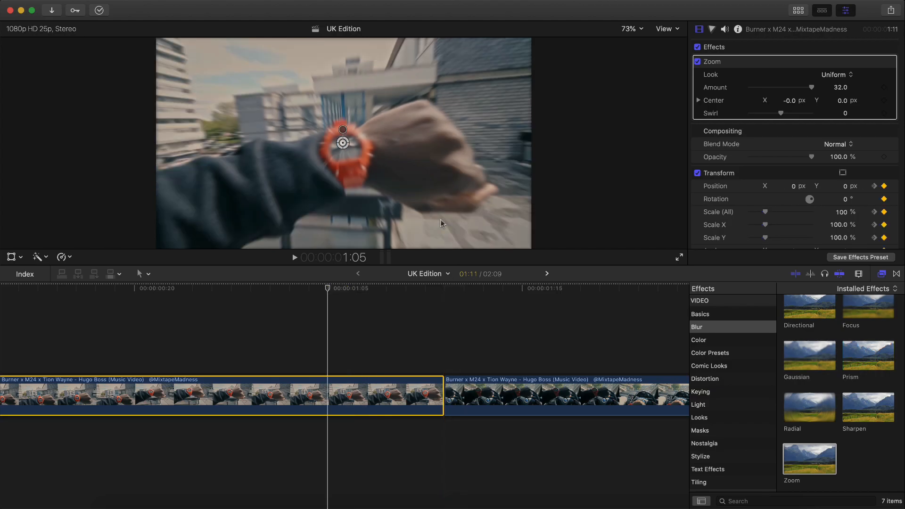
pyautogui.press('Right')
pyautogui.moveTo(342, 144); pyautogui.dragTo(404, 140)
pyautogui.press('Left')
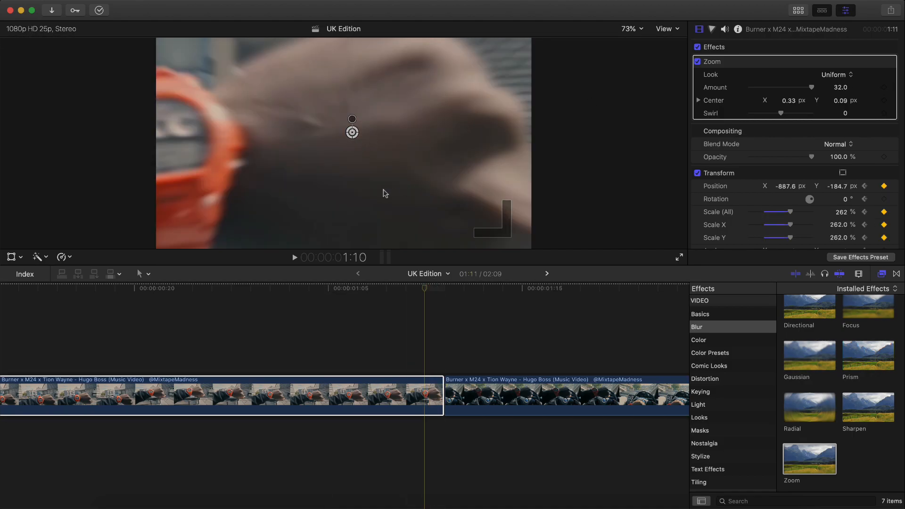
# Set the first clip's Zoom blur look to Variable and its amount to 11, keyframing Amount and Center at 1:10
pyautogui.click(431, 348)
pyautogui.click(836, 75)
pyautogui.click(836, 63)
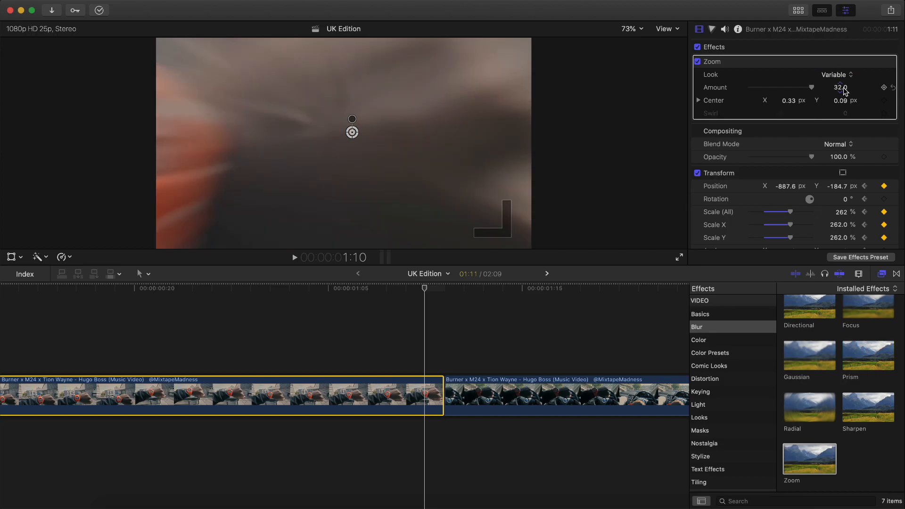
pyautogui.moveTo(818, 91); pyautogui.dragTo(772, 90)
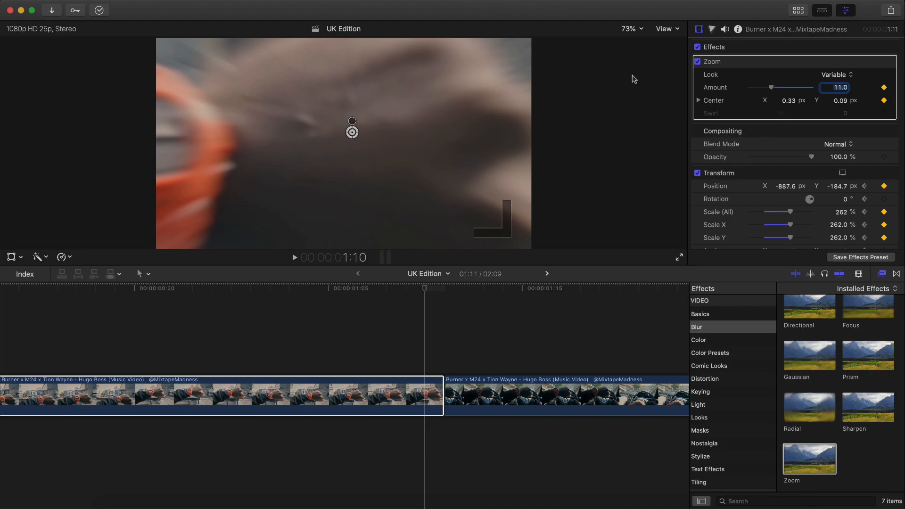
# Reduce the Zoom blur's amount to its minimum at the start of the first clip's zoom-in
pyautogui.click(561, 132)
pyautogui.press('Left')
pyautogui.press('Left')
pyautogui.press('Left')
pyautogui.press('Left')
pyautogui.press('Left')
pyautogui.press('Left')
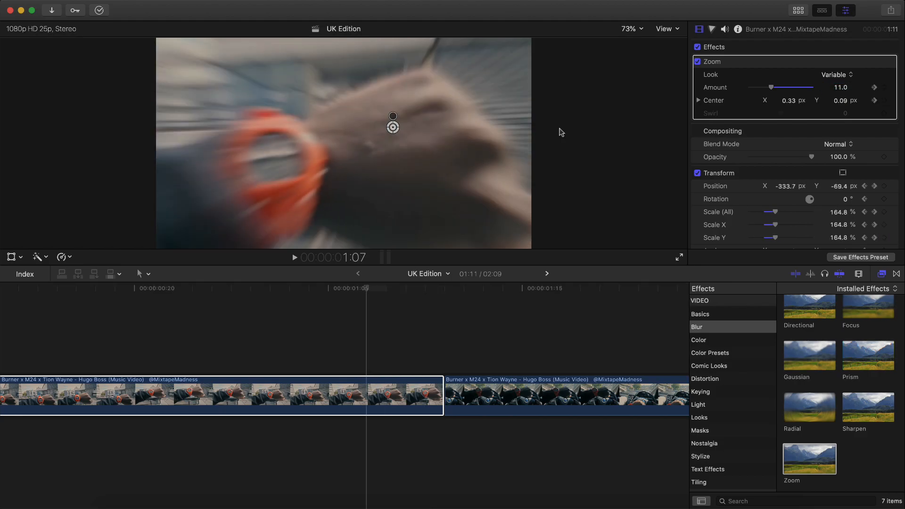
pyautogui.moveTo(772, 88); pyautogui.dragTo(706, 88)
# Apply the Zoom blur effect to the driving clip and set its look to Variable
pyautogui.moveTo(309, 287); pyautogui.dragTo(445, 288)
pyautogui.hscroll(5, 464, 391)
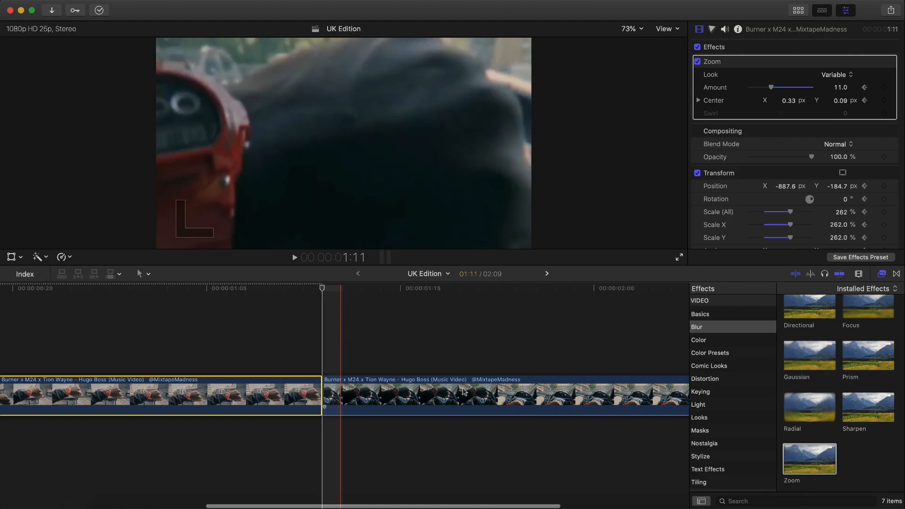
pyautogui.click(367, 394)
pyautogui.moveTo(811, 465); pyautogui.dragTo(476, 394)
pyautogui.hscroll(2, 424, 396)
pyautogui.click(839, 75)
pyautogui.click(834, 63)
# Set the driving clip's Zoom blur amount to 11 and its centre to about X 0.1, Y 0.19, matching the previous shot
pyautogui.click(841, 88)
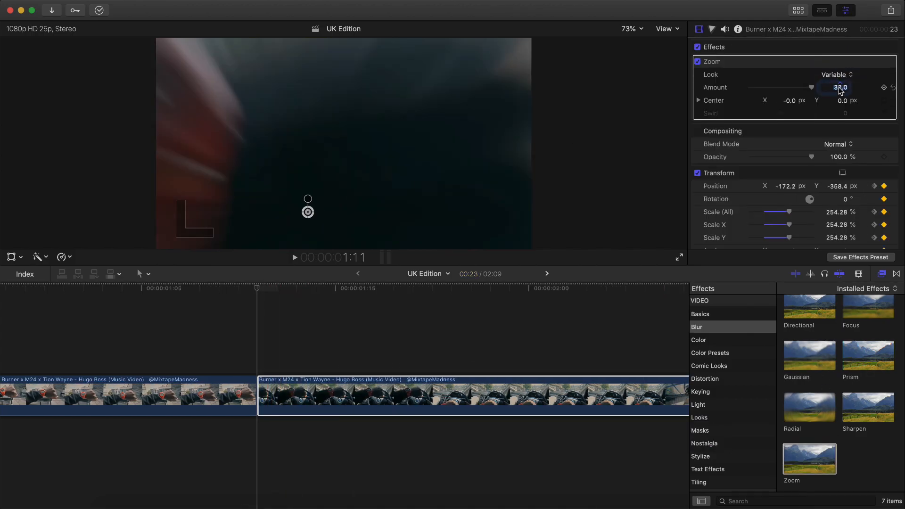
pyautogui.write('11')
pyautogui.press('Return')
pyautogui.moveTo(307, 211); pyautogui.dragTo(366, 118)
pyautogui.press('Left')
pyautogui.press('Right')
pyautogui.press('Left')
pyautogui.press('Right')
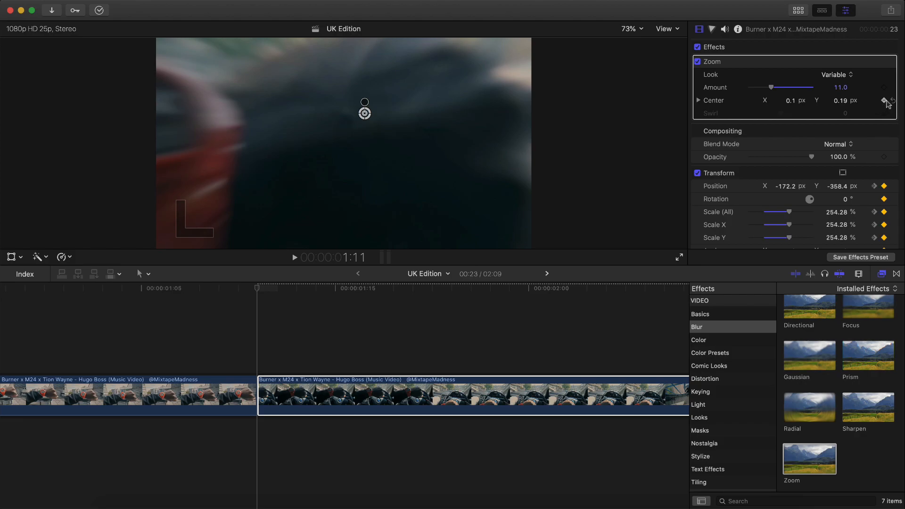
# Keyframe the driving clip's Zoom blur Amount and Center at 1:11, shift its centre down slightly five frames on, and check the movement
pyautogui.click(885, 87)
pyautogui.press('Right')
pyautogui.press('Right')
pyautogui.press('Right')
pyautogui.press('Right')
pyautogui.press('Right')
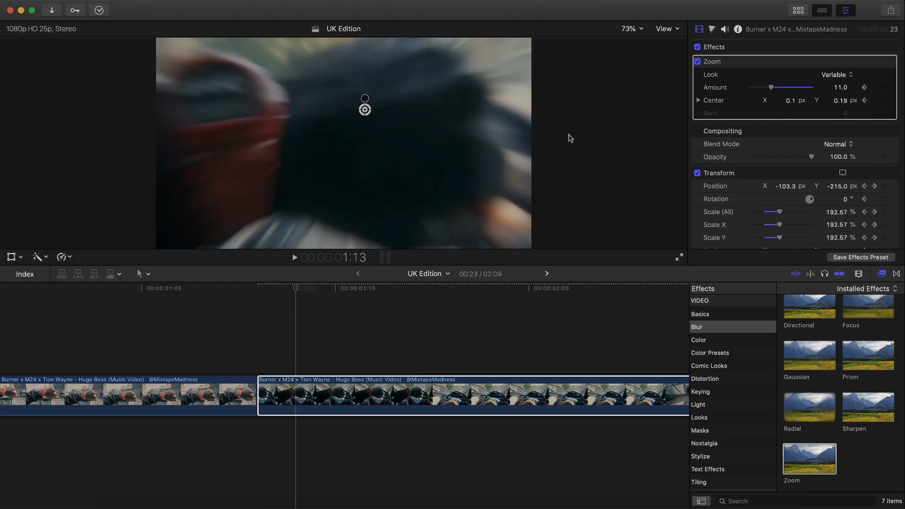
pyautogui.moveTo(366, 106); pyautogui.dragTo(382, 117)
pyautogui.click(259, 289)
pyautogui.press('Right')
pyautogui.press('Right')
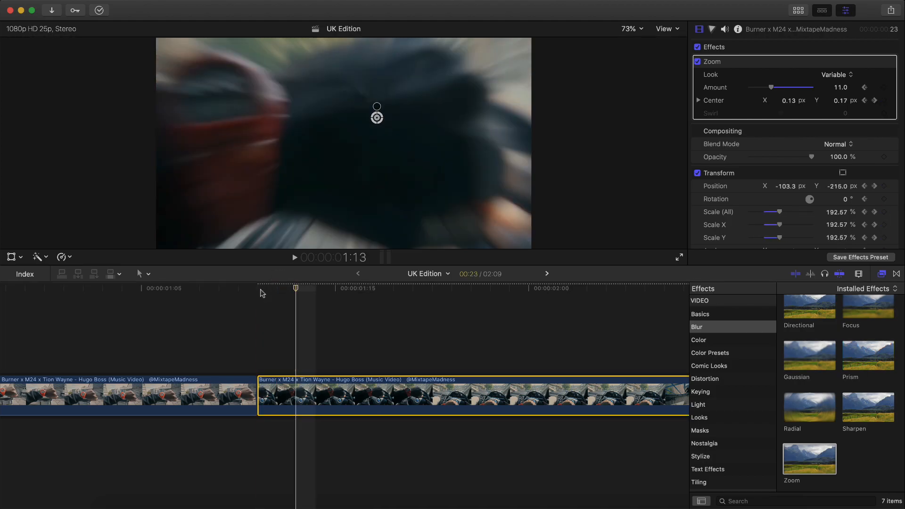
# Move the driving clip's Zoom blur centre to X 0.12, Y 0.24 at 1:12 and check the frames through 1:17
pyautogui.press('Left')
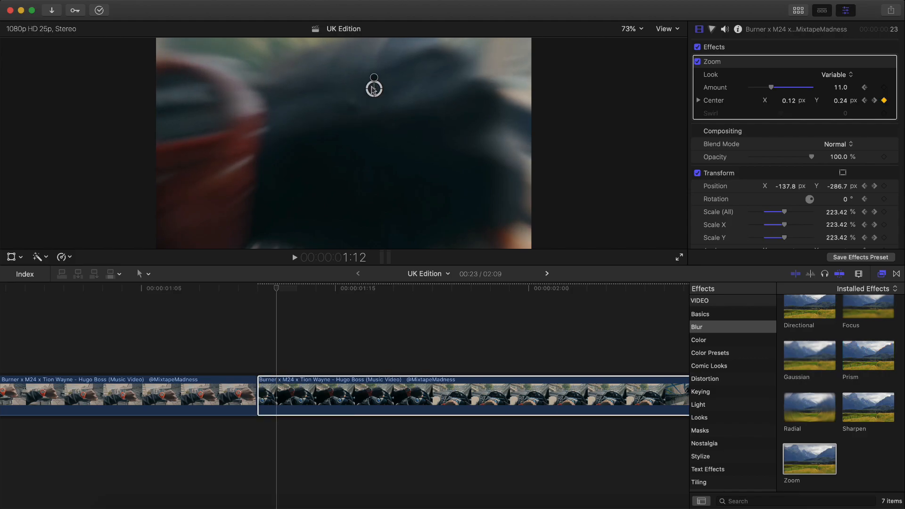
pyautogui.press('Right')
pyautogui.press('Right')
pyautogui.press('Right')
pyautogui.press('Right')
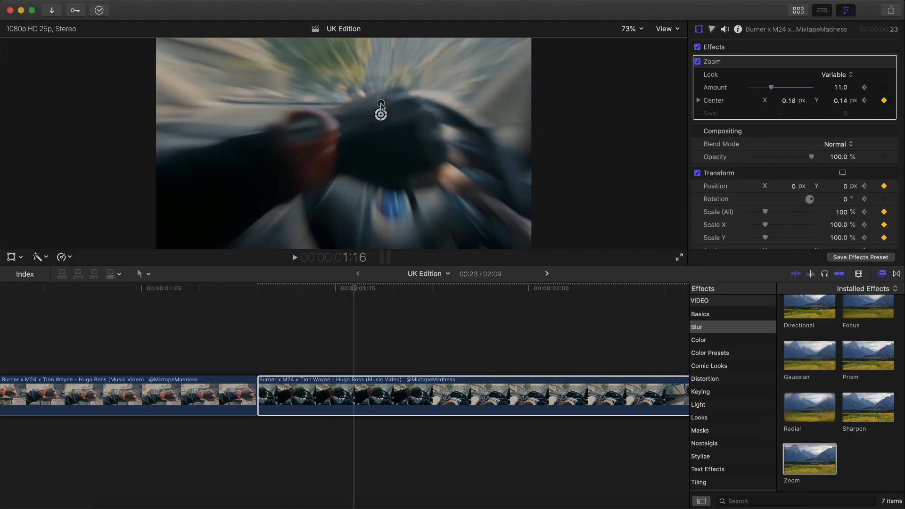
pyautogui.press('Right')
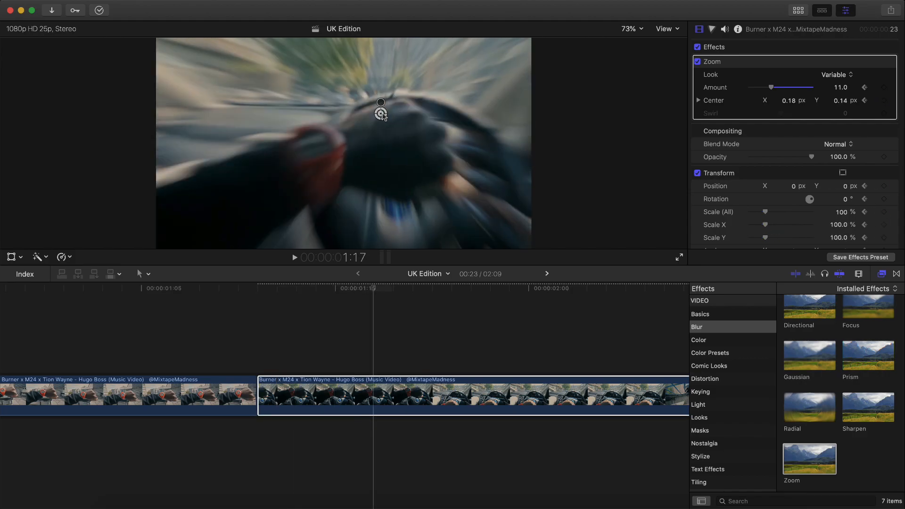
# Recheck the blur movement frame by frame and reduce the driving clip's Zoom blur Amount to 0 at 1:16
pyautogui.press('Left')
pyautogui.press('Left')
pyautogui.press('Left')
pyautogui.press('Left')
pyautogui.press('Left')
pyautogui.press('Right')
pyautogui.press('Right')
pyautogui.press('Right')
pyautogui.press('Right')
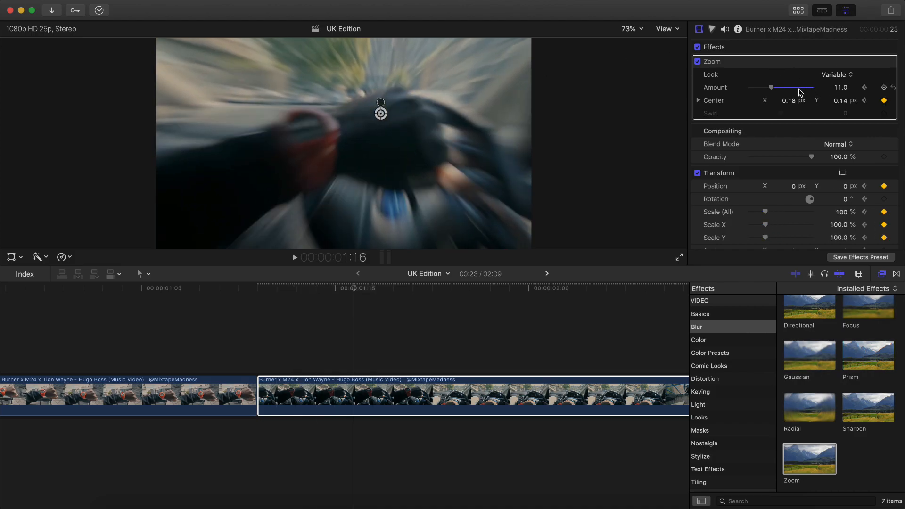
pyautogui.moveTo(762, 89); pyautogui.dragTo(753, 88)
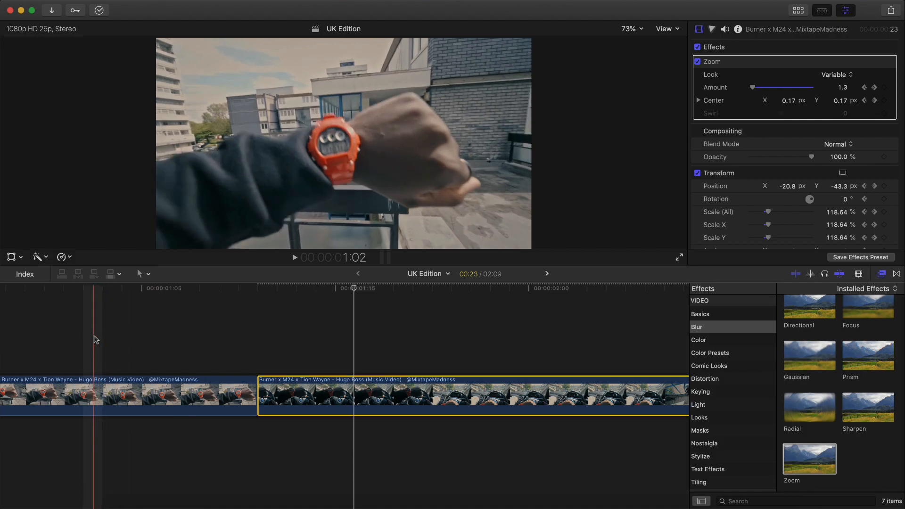
# Play back the zoom transition from the wristwatch shot into the driving clip
pyautogui.press('space')
pyautogui.press('space')
pyautogui.press('space')
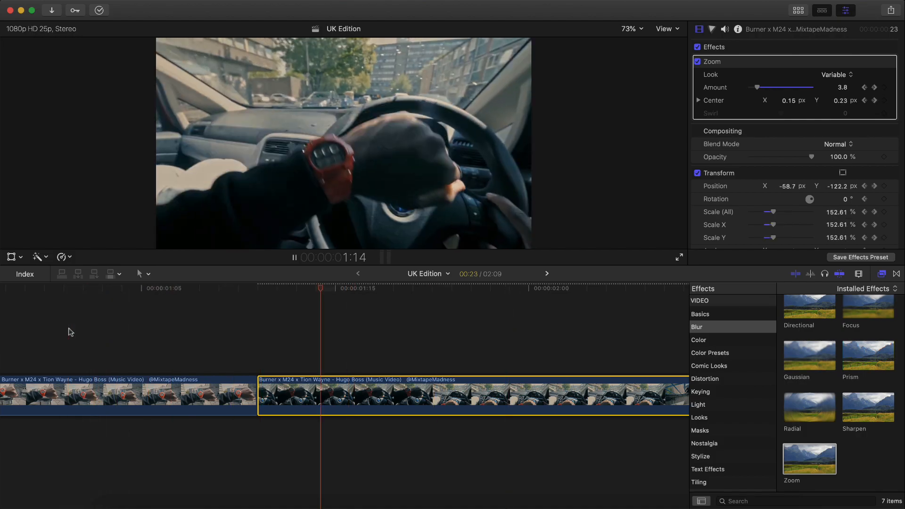
pyautogui.press('space')
# Move the driving clip beneath the wristwatch clip so it starts at 1:06 and overlaps its last five frames
pyautogui.hotkey('shift', 'z')
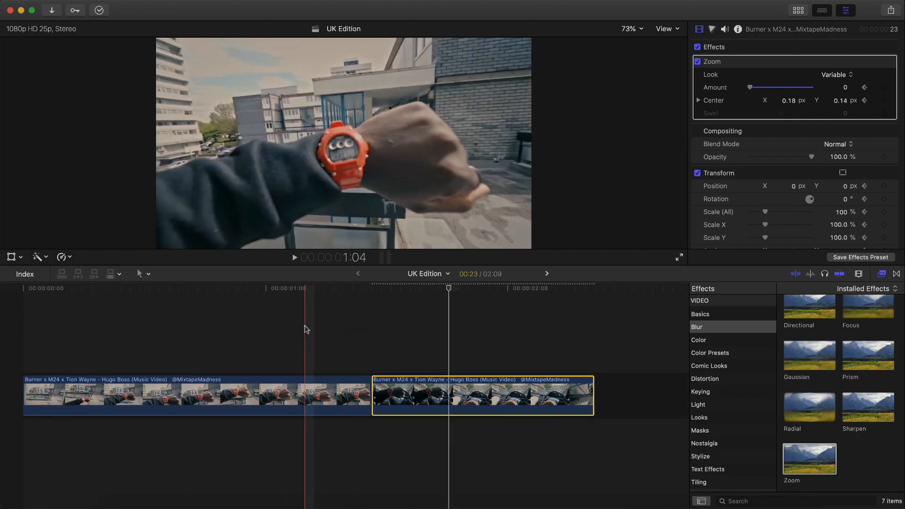
pyautogui.press('super+equal')
pyautogui.click(336, 404)
pyautogui.hscroll(2, 425, 397)
pyautogui.moveTo(434, 397); pyautogui.dragTo(340, 431)
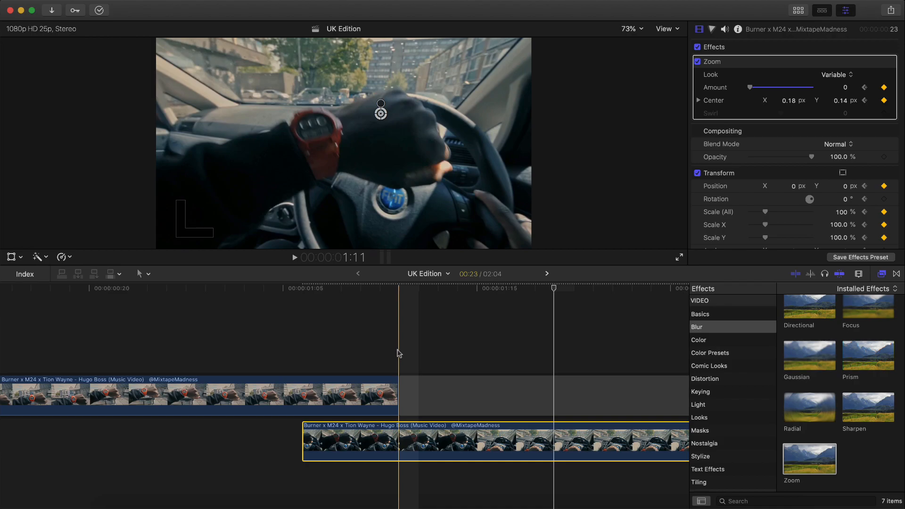
# Apply a Shape Mask to the wristwatch clip with the playhead at the overlap's start, 1:06
pyautogui.press('Left')
pyautogui.press('Left')
pyautogui.press('Left')
pyautogui.press('Left')
pyautogui.press('Left')
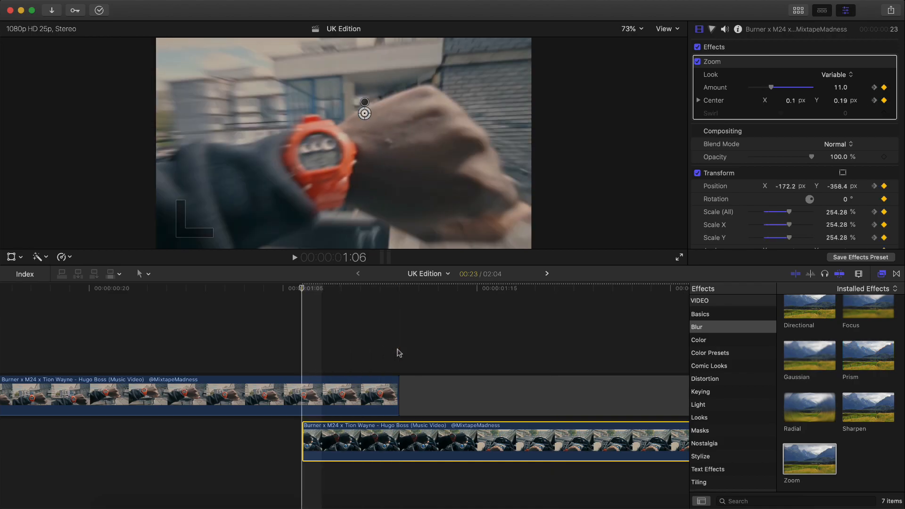
pyautogui.click(310, 392)
pyautogui.hscroll(1, 316, 392)
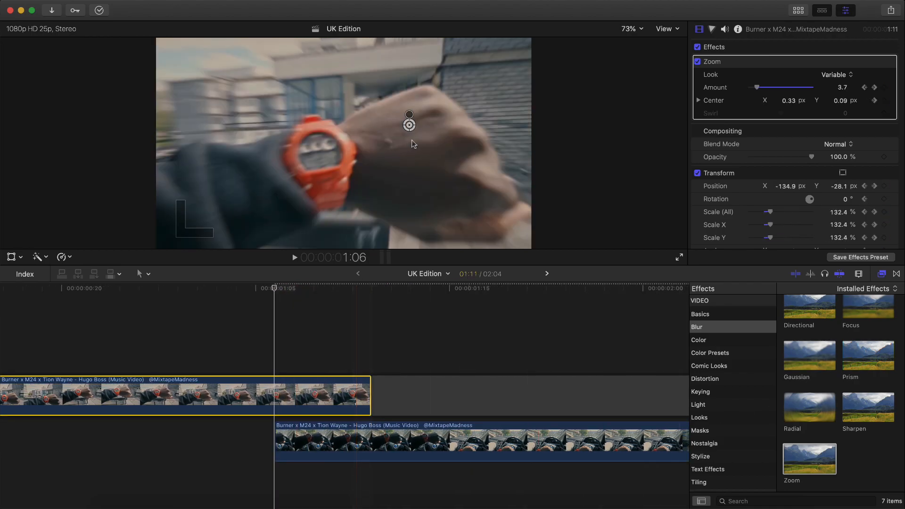
pyautogui.click(703, 430)
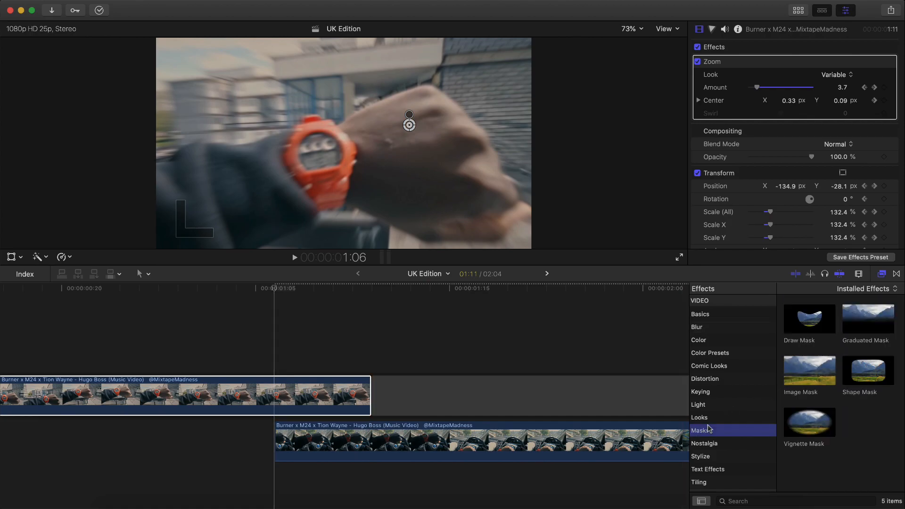
pyautogui.moveTo(869, 371); pyautogui.dragTo(293, 391)
pyautogui.click(882, 274)
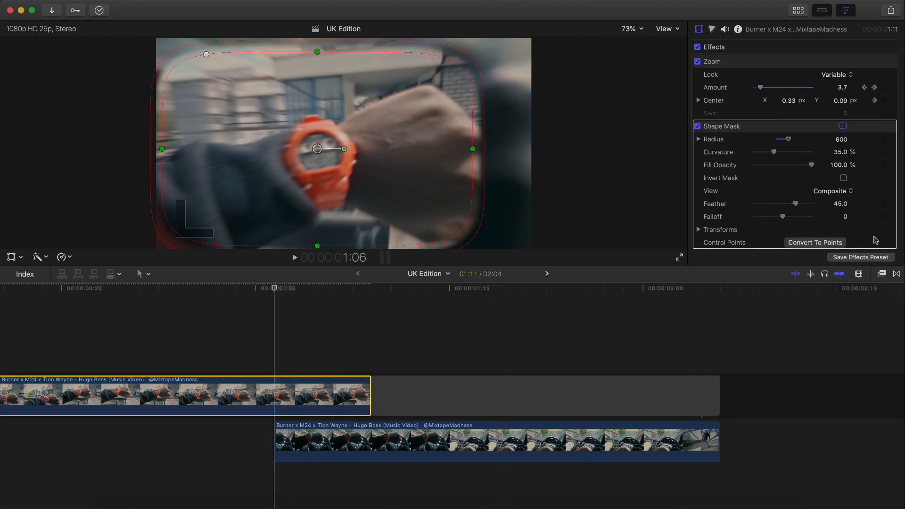
pyautogui.scroll(-1, 771, 118)
pyautogui.click(766, 124)
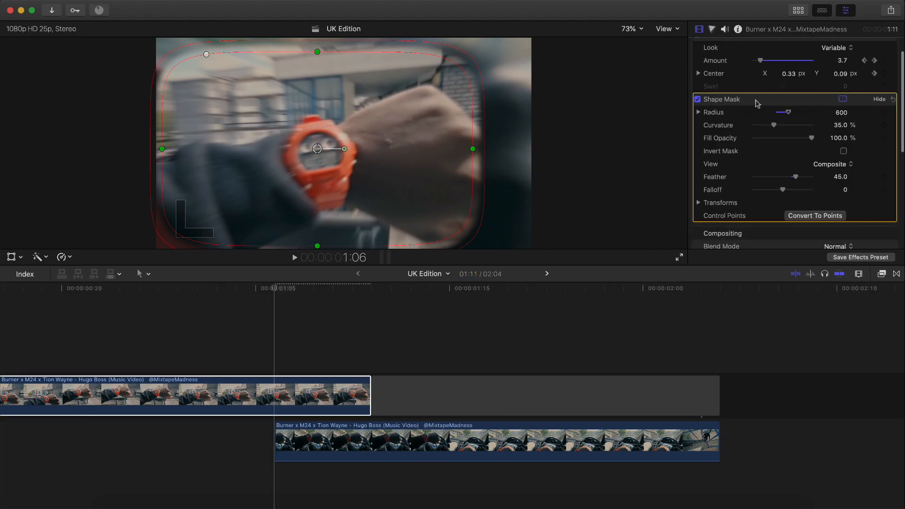
# Centre the shape mask over the hand and make it an ellipse with 100% curvature, radius about 192 and feather about 85
pyautogui.moveTo(317, 148); pyautogui.dragTo(408, 133)
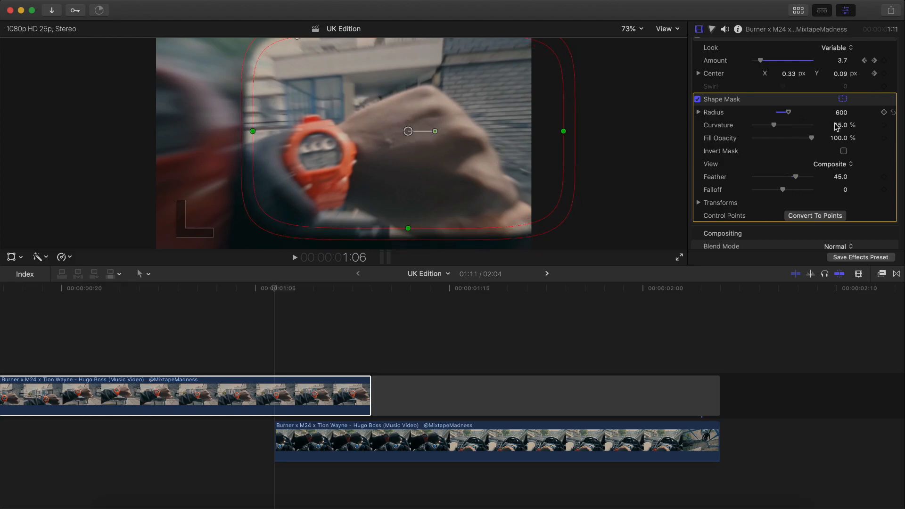
pyautogui.moveTo(789, 112)
pyautogui.mouseDown()
pyautogui.moveTo(814, 113)
pyautogui.moveTo(774, 113)
pyautogui.mouseUp()
pyautogui.moveTo(840, 125); pyautogui.dragTo(840, 130)
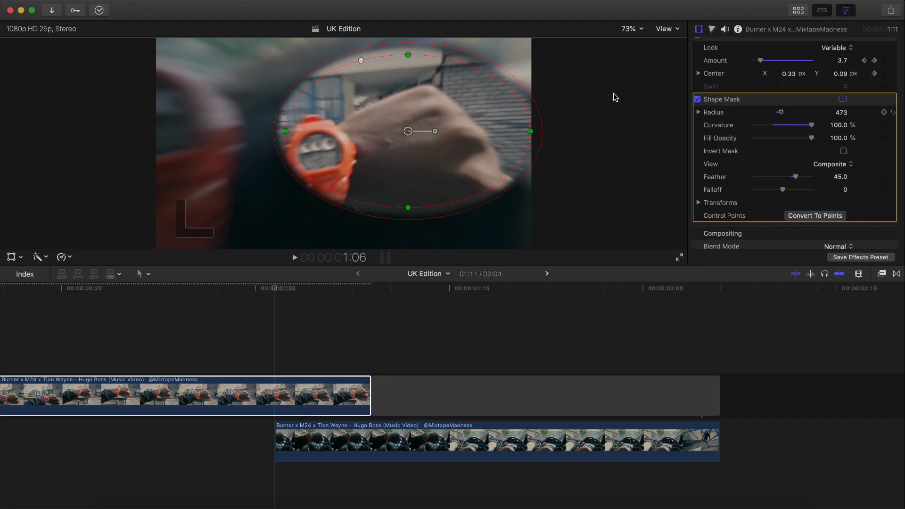
pyautogui.moveTo(537, 101); pyautogui.dragTo(459, 118)
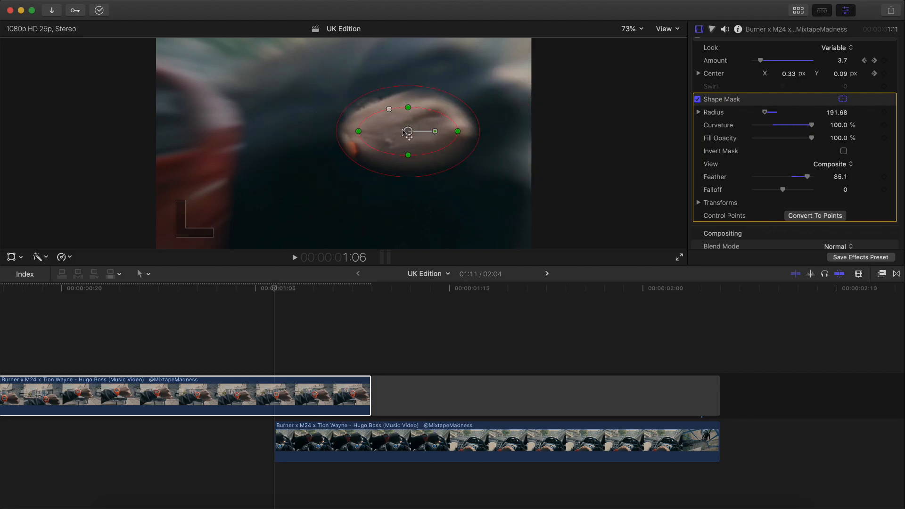
# Invert the shape mask and shrink it to a small circle on the back of the hand, radius 61.05 and feather 117.9
pyautogui.click(843, 152)
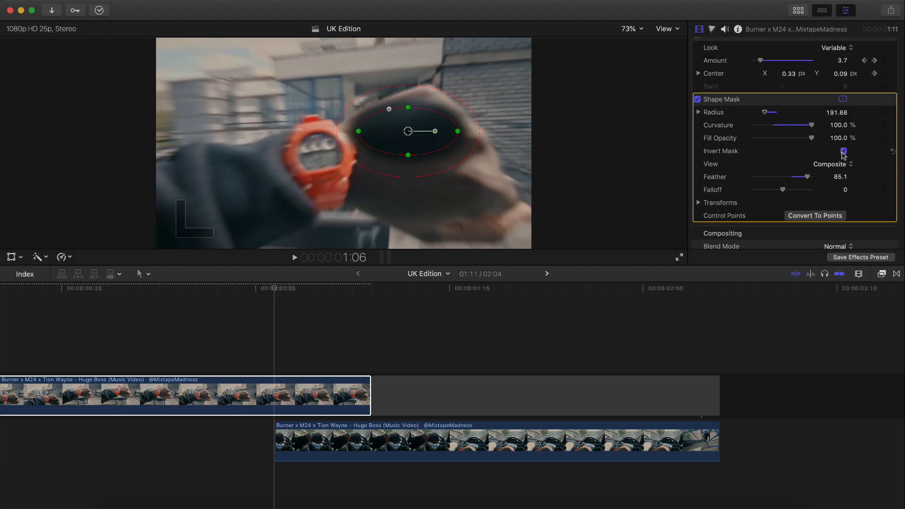
pyautogui.moveTo(409, 133); pyautogui.dragTo(411, 142)
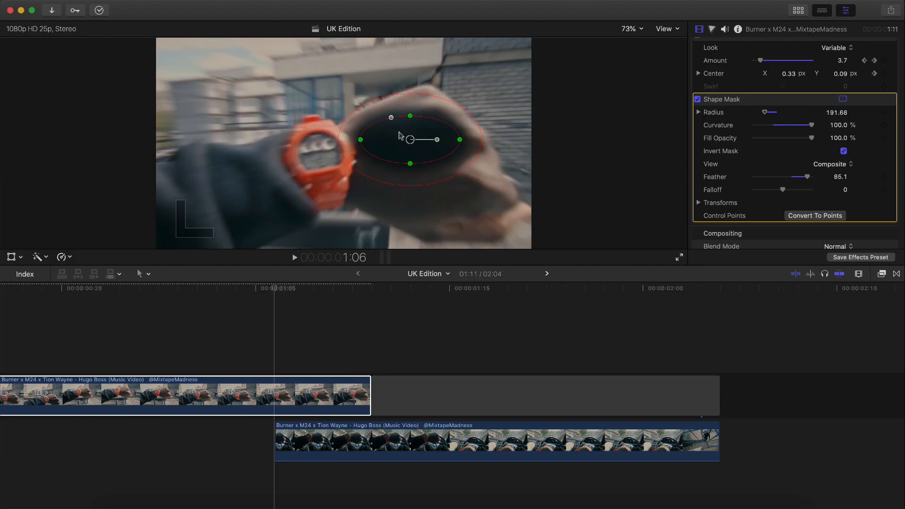
pyautogui.moveTo(460, 140); pyautogui.dragTo(465, 88)
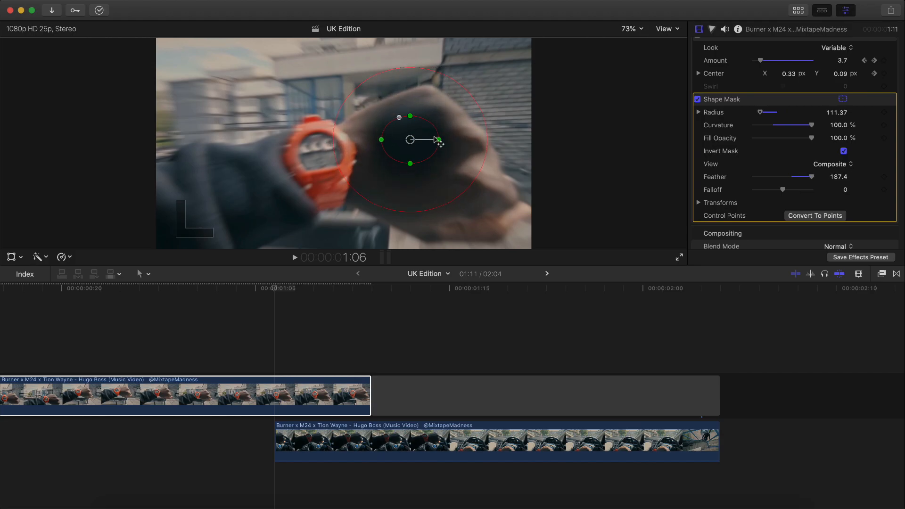
pyautogui.moveTo(429, 123); pyautogui.dragTo(421, 127)
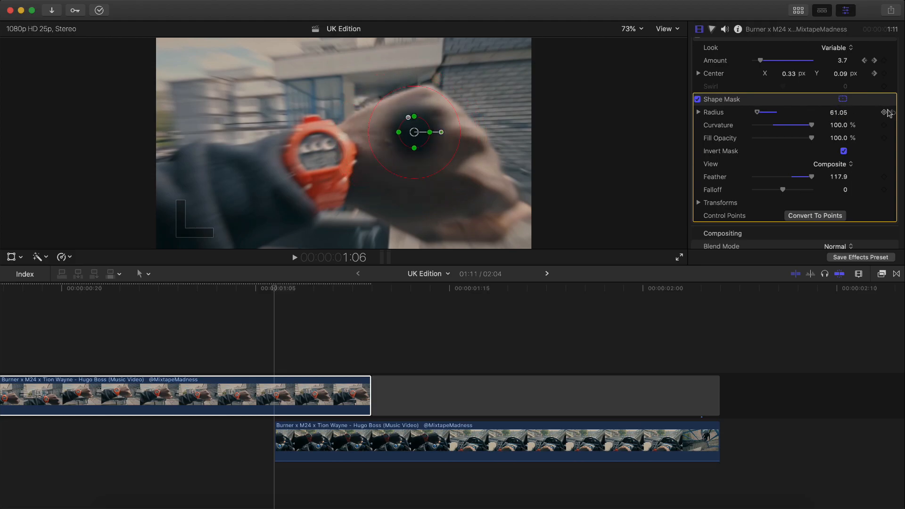
# Add keyframes at 1:06 for the mask's Radius, Curvature, Fill Opacity, Feather and Position
pyautogui.click(839, 113)
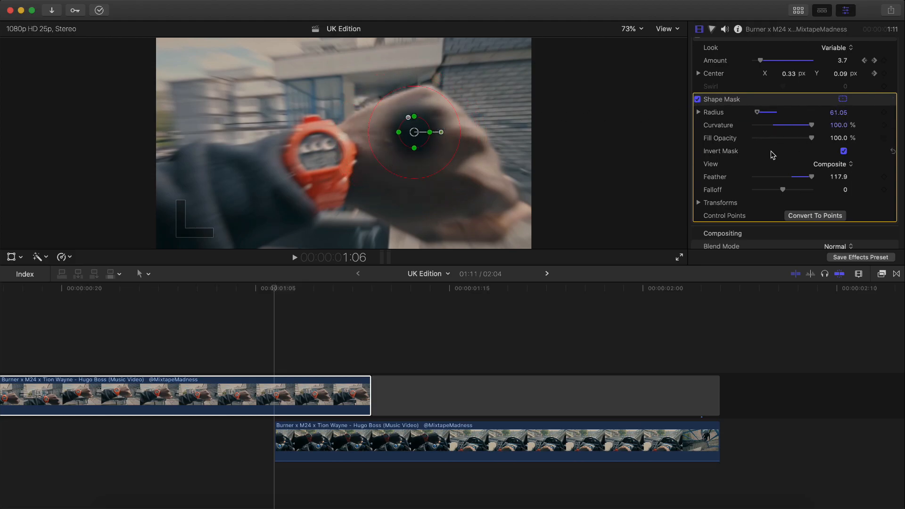
pyautogui.click(886, 113)
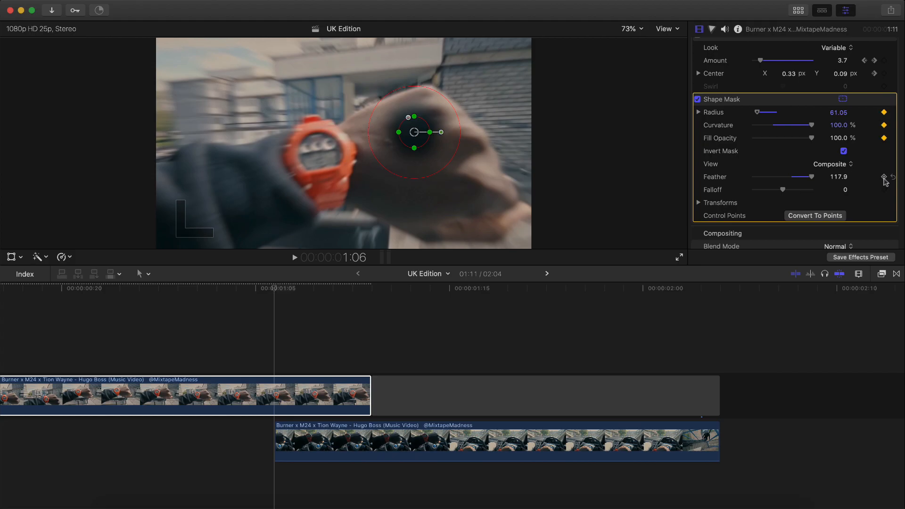
pyautogui.click(699, 203)
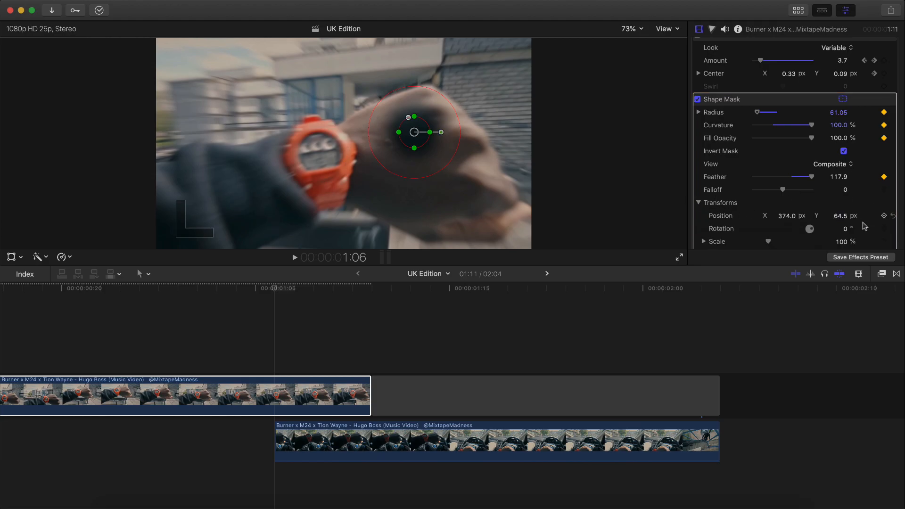
pyautogui.click(885, 217)
pyautogui.scroll(-2, 877, 207)
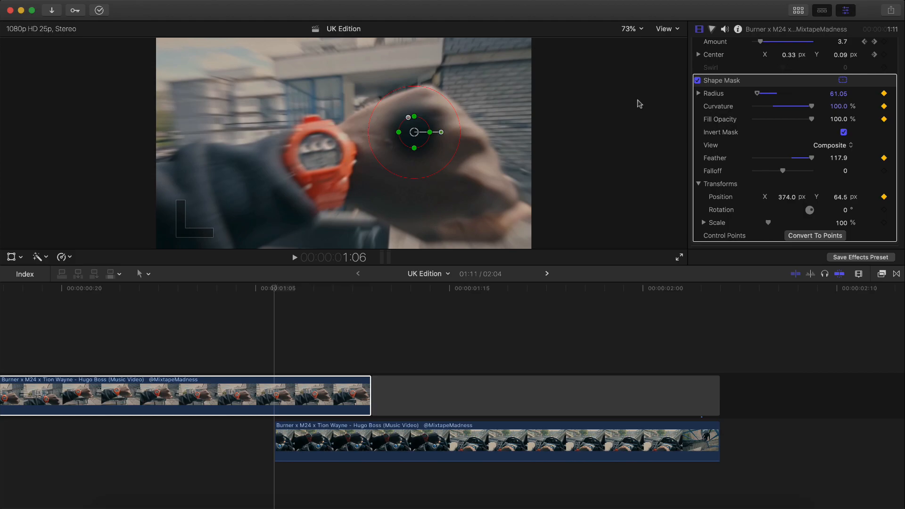
# Reposition the mask to follow the hand, at X 383.4, Y 88.9 on 1:08 and X 388.2, Y 99.3 on 1:09
pyautogui.press('Right')
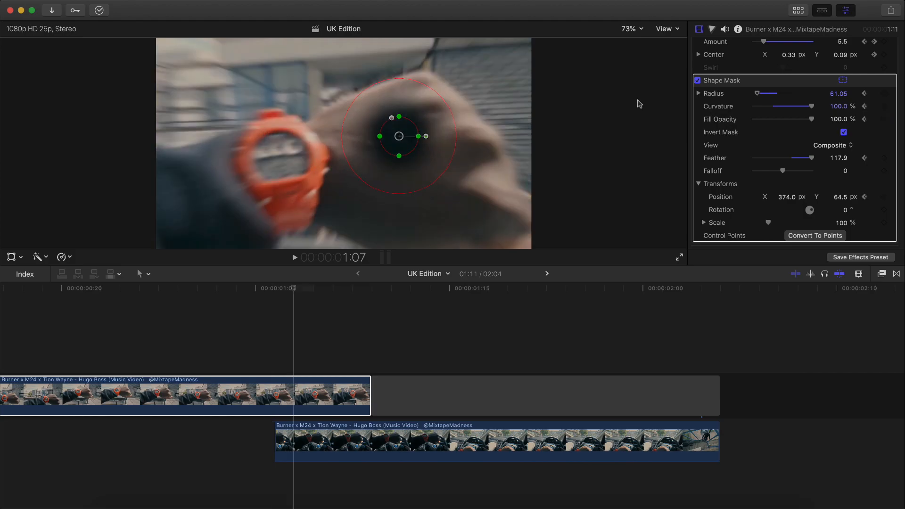
pyautogui.press('Right')
pyautogui.moveTo(376, 138); pyautogui.dragTo(380, 130)
pyautogui.press('Left')
pyautogui.press('Right')
pyautogui.press('Right')
pyautogui.press('Right')
# Keyframe the mask's Fill Opacity at 100% on 1:10, about 89% on 1:09, 81% on 1:08, 61% on 1:07 and 0% on 1:06
pyautogui.click(370, 293)
pyautogui.press('Left')
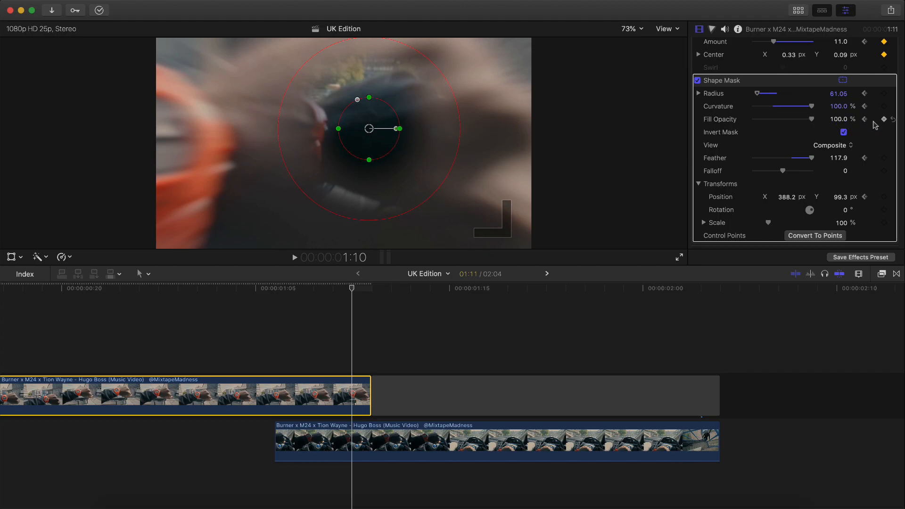
pyautogui.press('Left')
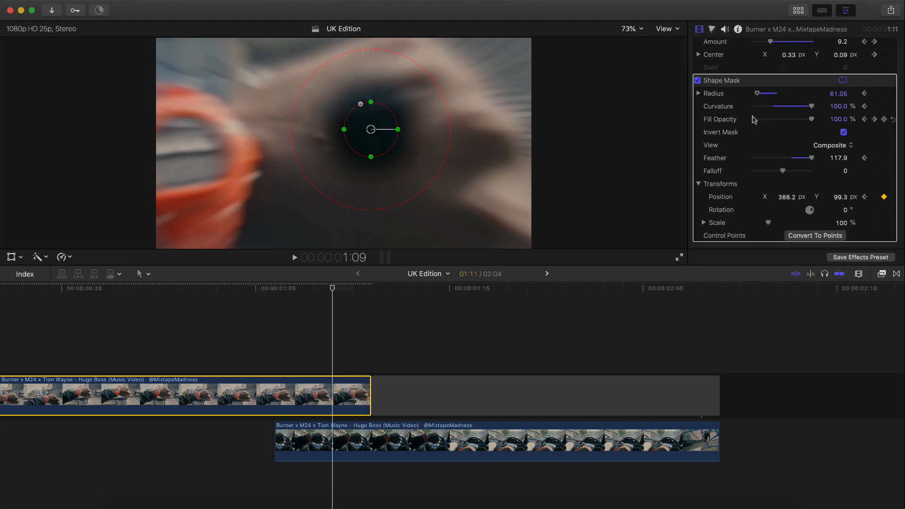
pyautogui.moveTo(812, 119); pyautogui.dragTo(802, 122)
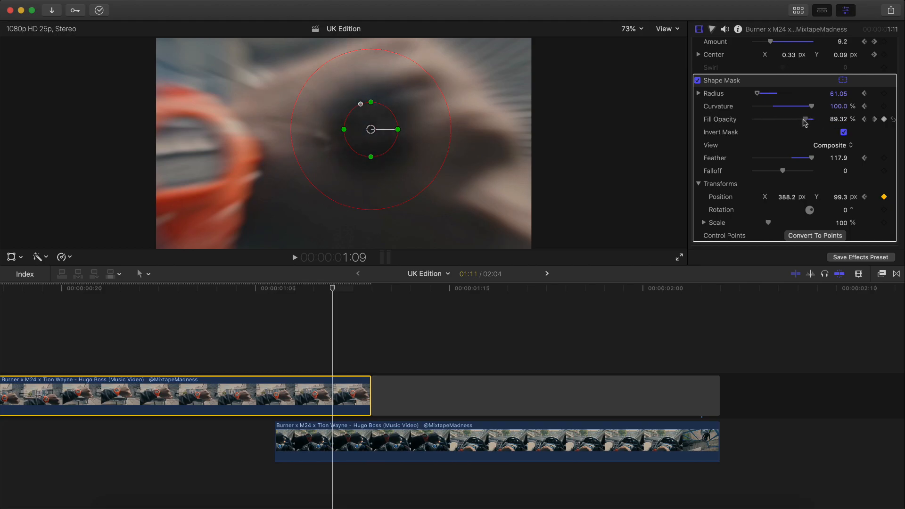
pyautogui.press('Left')
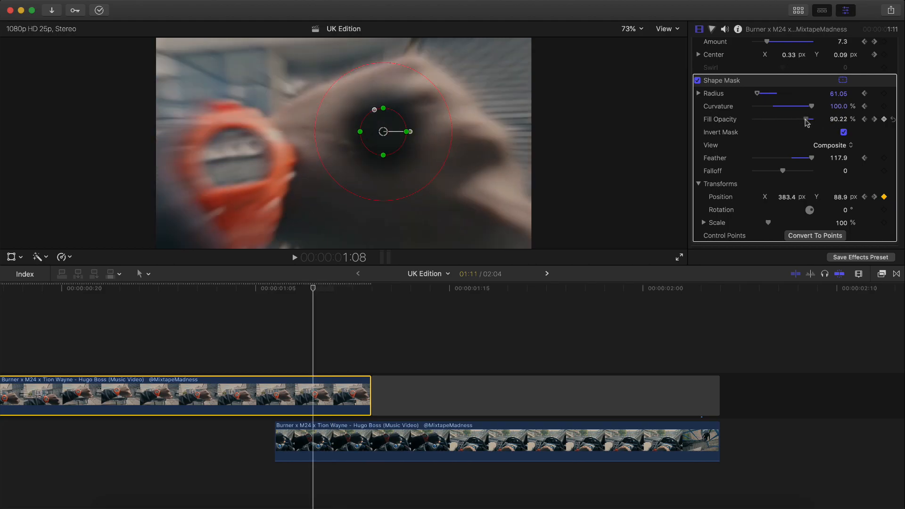
pyautogui.moveTo(807, 121); pyautogui.dragTo(799, 122)
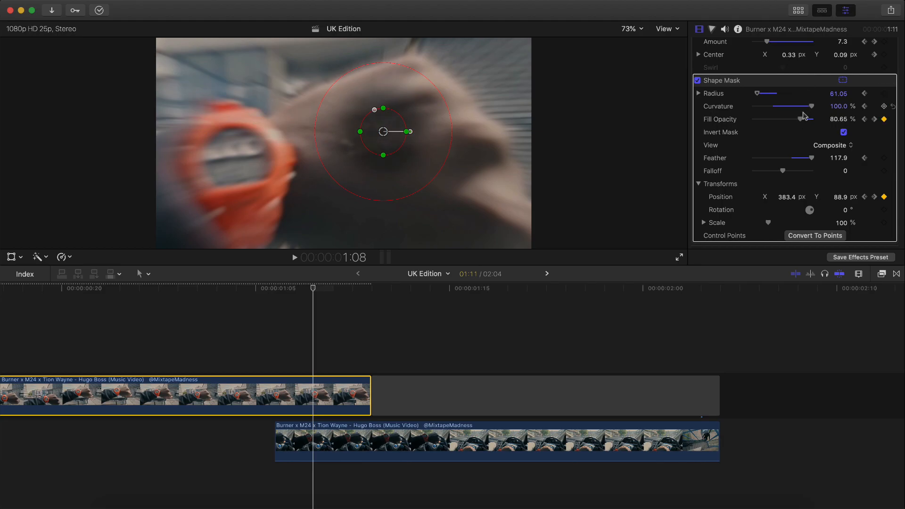
pyautogui.press('Left')
pyautogui.moveTo(803, 123); pyautogui.dragTo(791, 122)
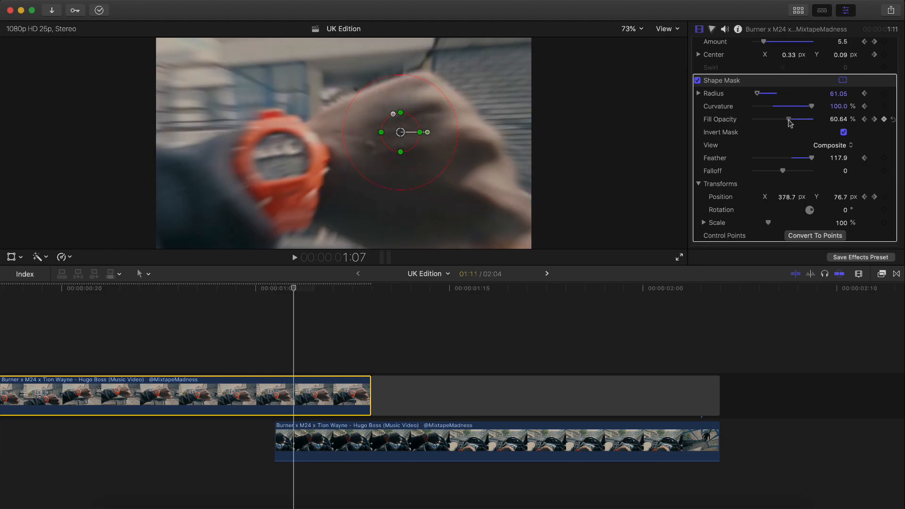
pyautogui.press('Left')
pyautogui.moveTo(780, 124); pyautogui.dragTo(764, 123)
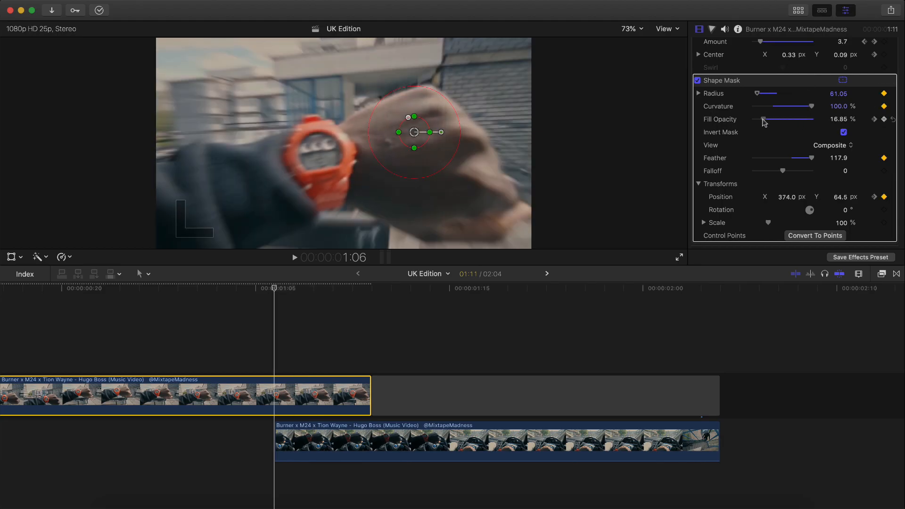
pyautogui.moveTo(760, 121); pyautogui.dragTo(738, 124)
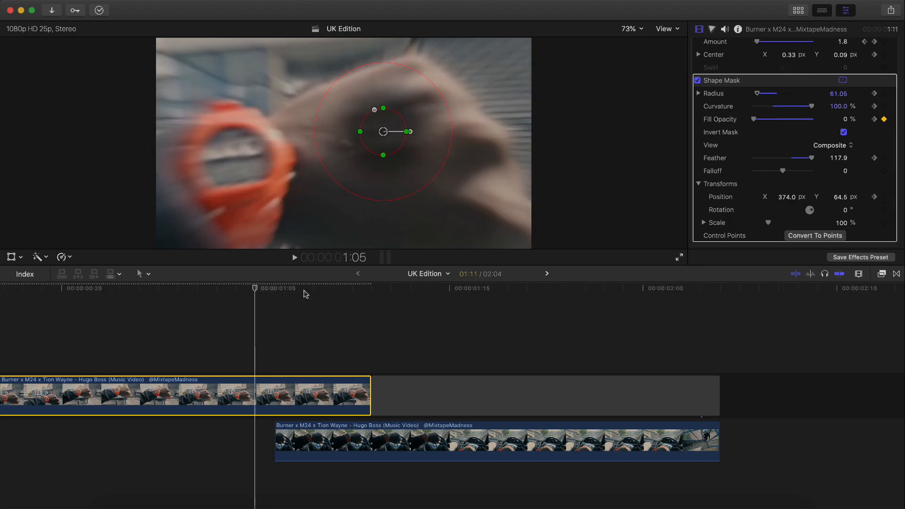
# Scrub through the mask fade and increase the mask's radius at 1:10
pyautogui.moveTo(291, 292); pyautogui.dragTo(357, 296)
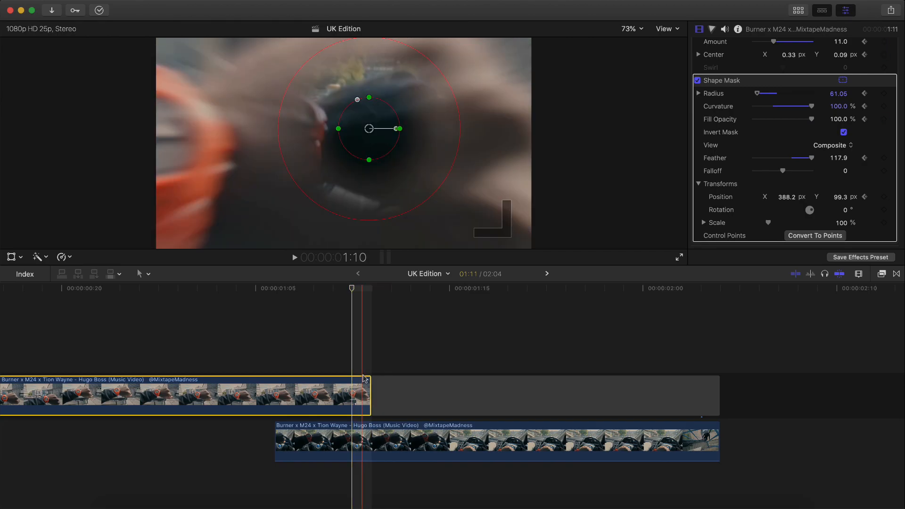
pyautogui.moveTo(760, 93); pyautogui.dragTo(781, 94)
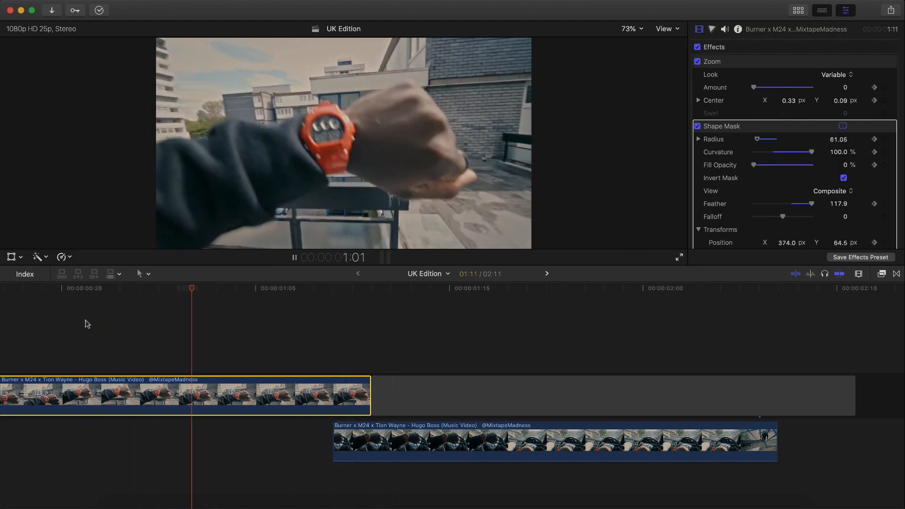
# Play back the wristwatch-to-driving transition and inspect both clips where they overlap around 1:09
pyautogui.press('space')
pyautogui.press('space')
pyautogui.press('space')
pyautogui.press('space')
pyautogui.press('super+minus')
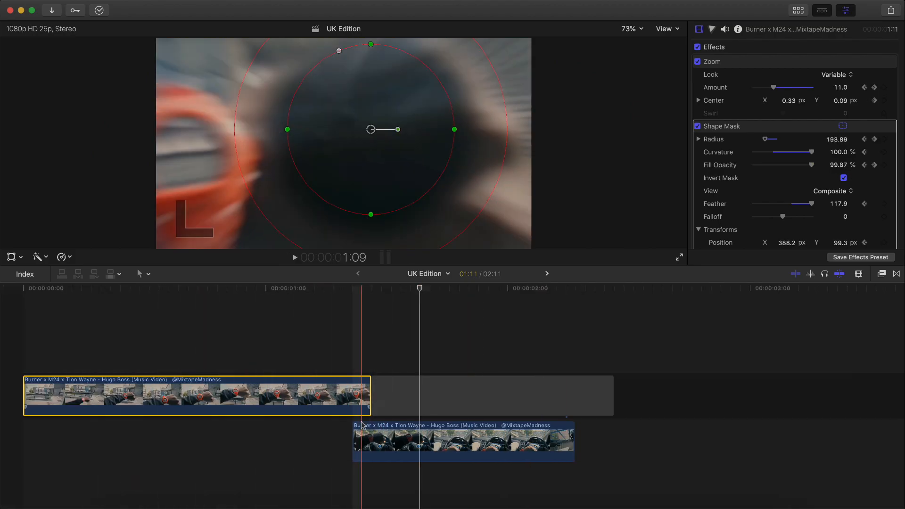
pyautogui.click(373, 441)
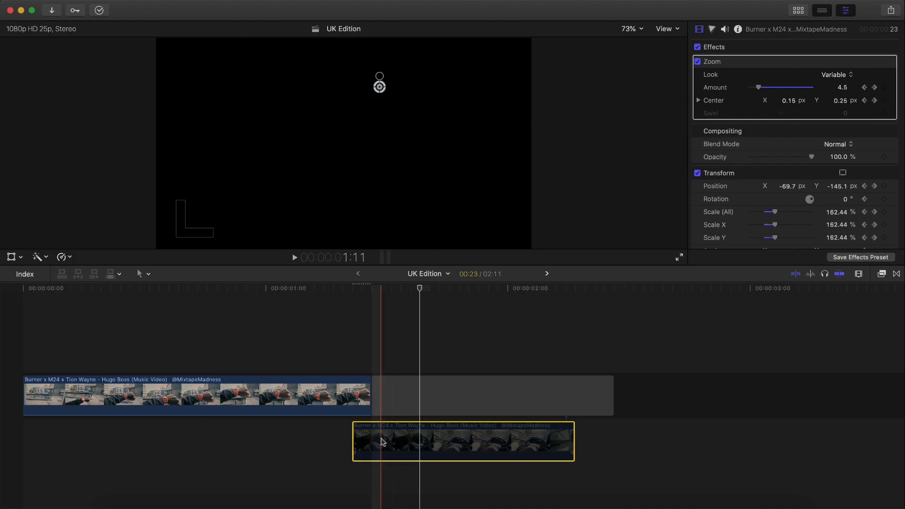
pyautogui.click(363, 295)
pyautogui.moveTo(352, 296); pyautogui.dragTo(359, 301)
pyautogui.click(363, 372)
pyautogui.click(355, 386)
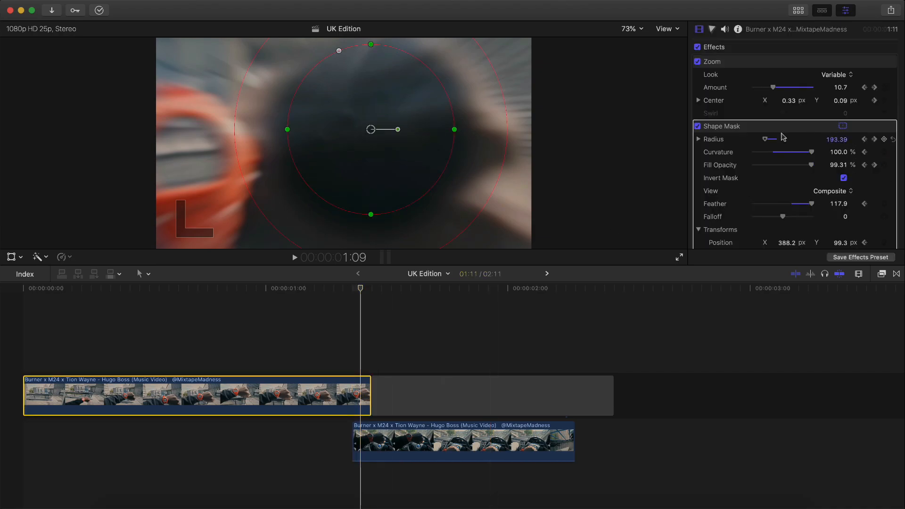
# Raise the shape mask's Feather to 235.8 at the end of the wristwatch clip and replay the transition
pyautogui.scroll(-1, 807, 165)
pyautogui.moveTo(839, 186); pyautogui.dragTo(839, 179)
pyautogui.click(865, 186)
pyautogui.press('space')
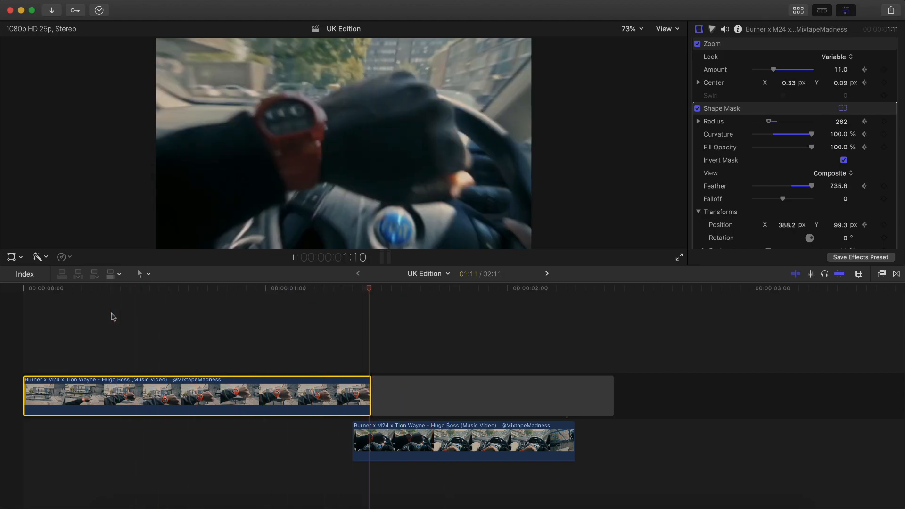
pyautogui.press('space')
pyautogui.click(311, 292)
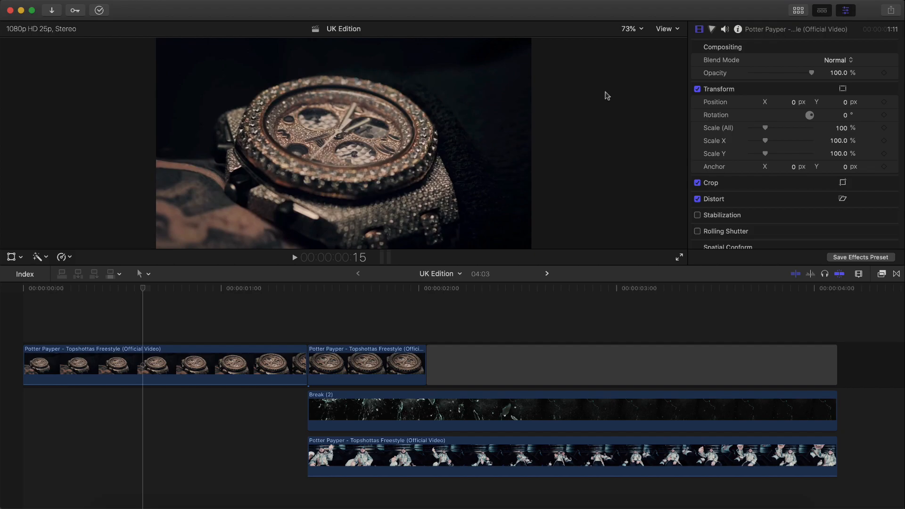
# Play and scrub through the finished diamond watch transition, inspecting its Break (2) glass overlay
pyautogui.moveTo(143, 289); pyautogui.dragTo(10, 288)
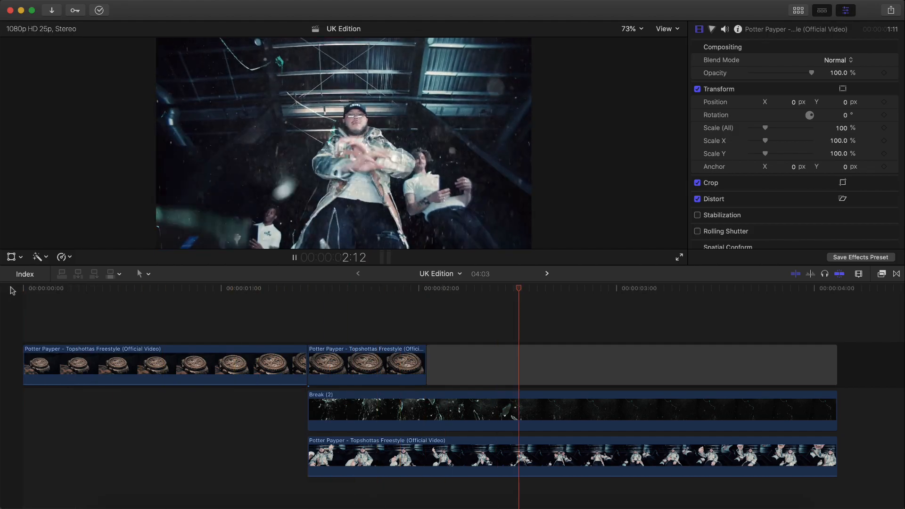
pyautogui.press('space')
pyautogui.click(405, 302)
pyautogui.click(392, 408)
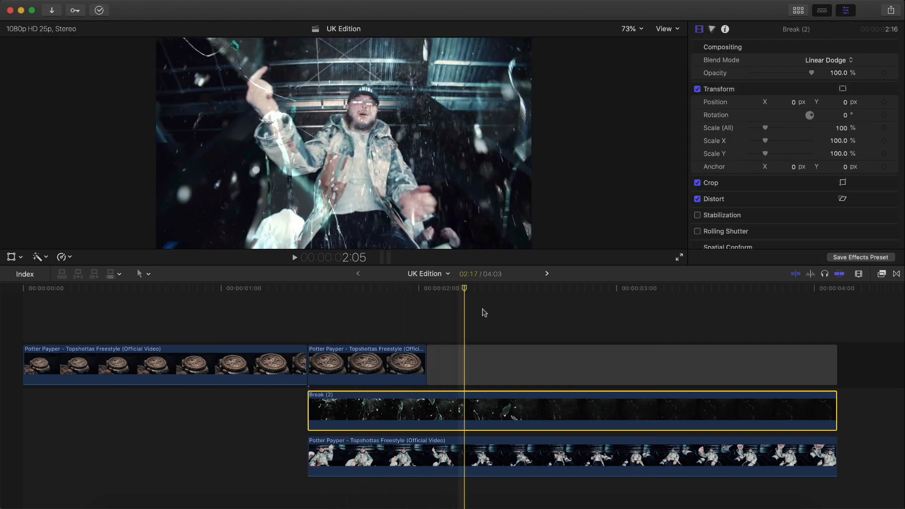
pyautogui.click(508, 294)
pyautogui.moveTo(509, 295); pyautogui.dragTo(443, 322)
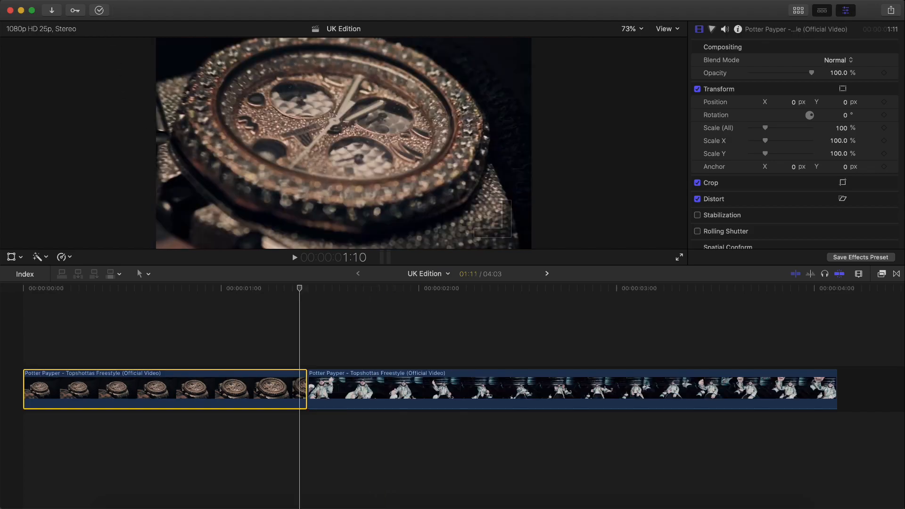
# Insert a freeze frame of the diamond watch at 1:10, split it partway through and delete the excess
pyautogui.click(115, 1)
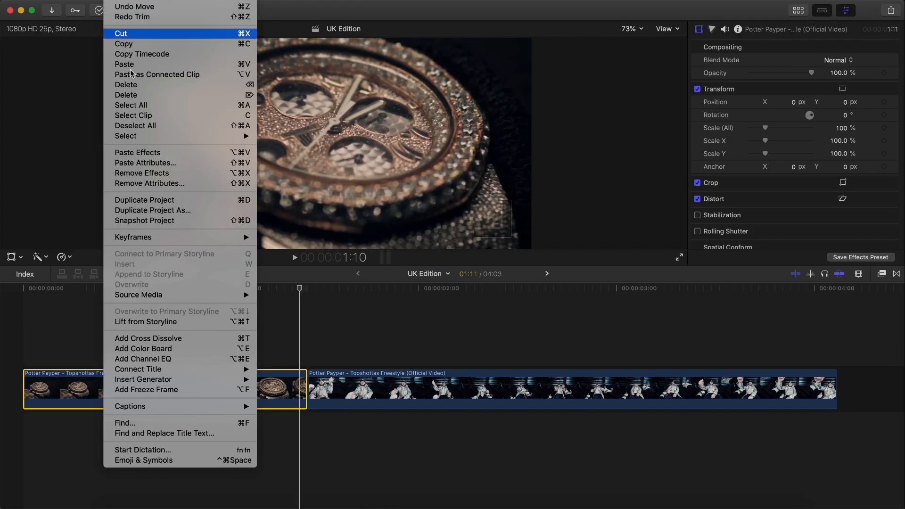
pyautogui.click(148, 391)
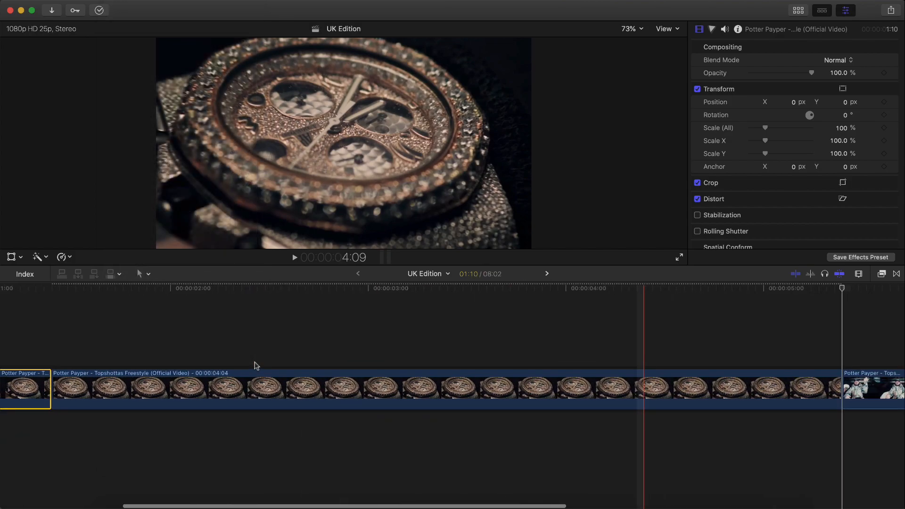
pyautogui.press('b')
pyautogui.click(306, 384)
pyautogui.press('a')
pyautogui.click(380, 384)
pyautogui.press('BackSpace')
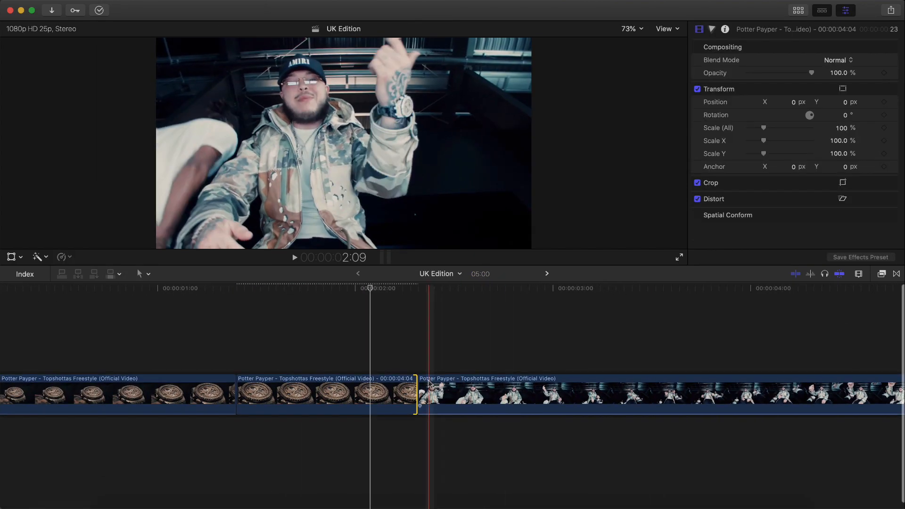
# Trim the end of the watch freeze frame to a duration of 20 frames
pyautogui.moveTo(418, 389); pyautogui.dragTo(393, 385)
pyautogui.click(394, 386)
pyautogui.hscroll(1, 394, 386)
pyautogui.hscroll(-5, 389, 387)
pyautogui.click(371, 390)
pyautogui.click(371, 299)
# Apply the Draw Mask effect to the freeze frame, with the performance clip placed beneath it
pyautogui.click(884, 276)
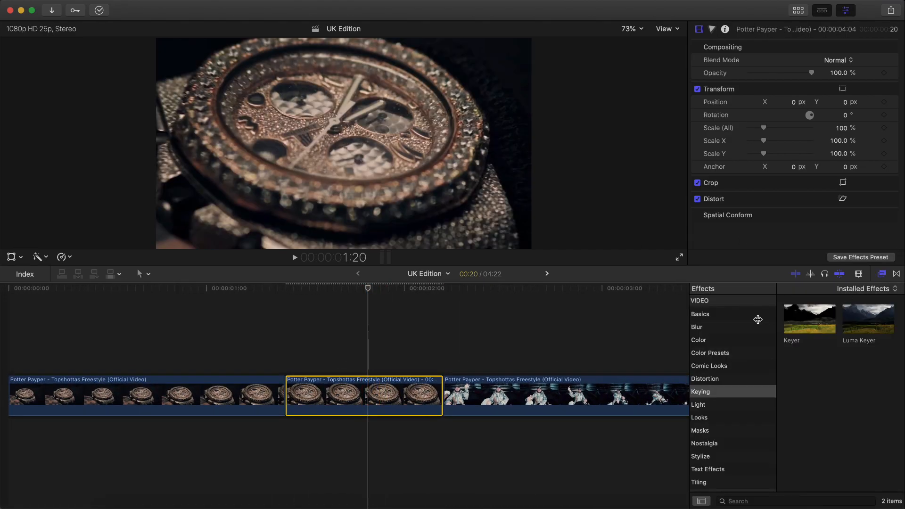
pyautogui.click(701, 431)
pyautogui.moveTo(809, 318)
pyautogui.mouseDown()
pyautogui.moveTo(465, 396)
pyautogui.moveTo(481, 394)
pyautogui.moveTo(397, 442)
pyautogui.moveTo(318, 443)
pyautogui.moveTo(397, 444)
pyautogui.moveTo(324, 441)
pyautogui.mouseUp()
pyautogui.press('super+5')
pyautogui.hscroll(3, 324, 441)
pyautogui.click(281, 397)
pyautogui.click(275, 298)
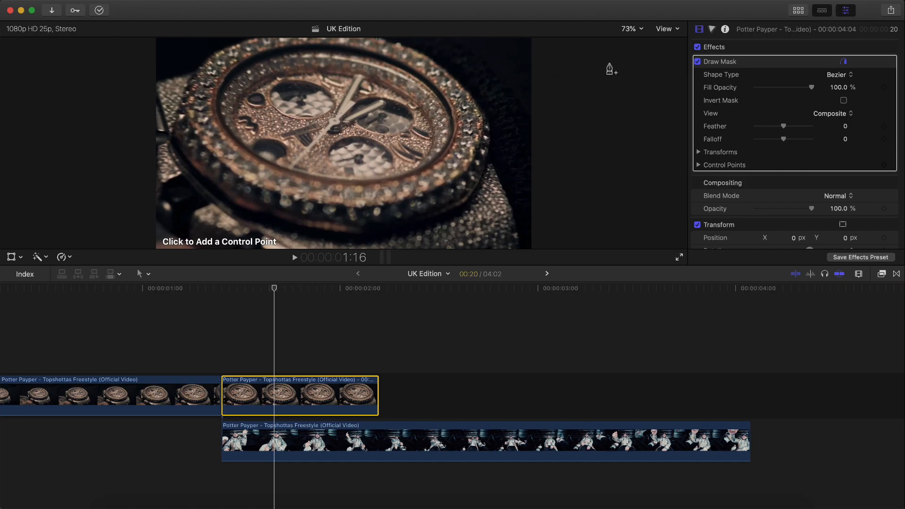
# Draw a Bezier mask around the watch's lower subdial at 150% zoom and invert it
pyautogui.click(629, 29)
pyautogui.click(641, 93)
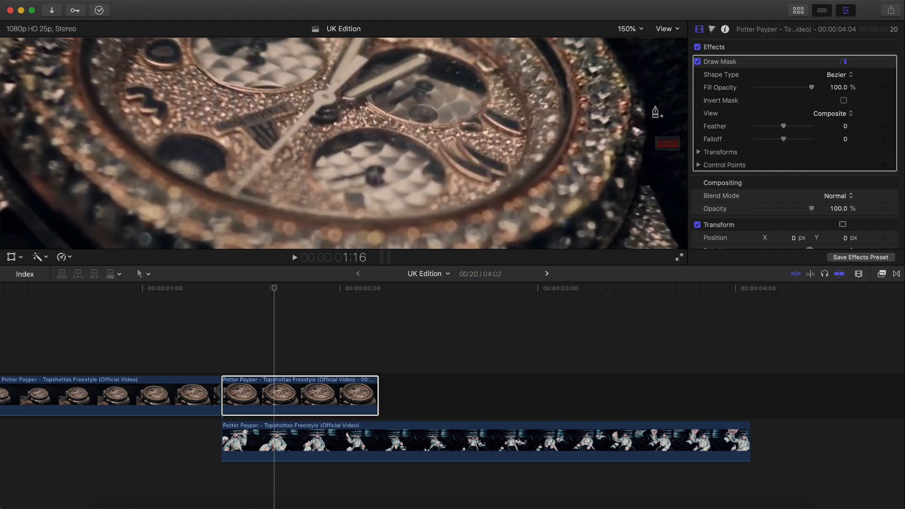
pyautogui.moveTo(668, 143); pyautogui.dragTo(670, 142)
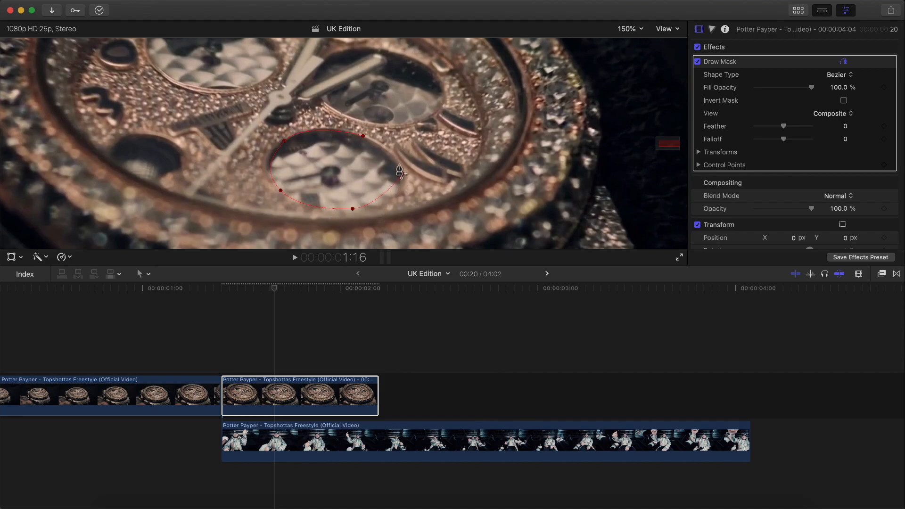
pyautogui.click(363, 137)
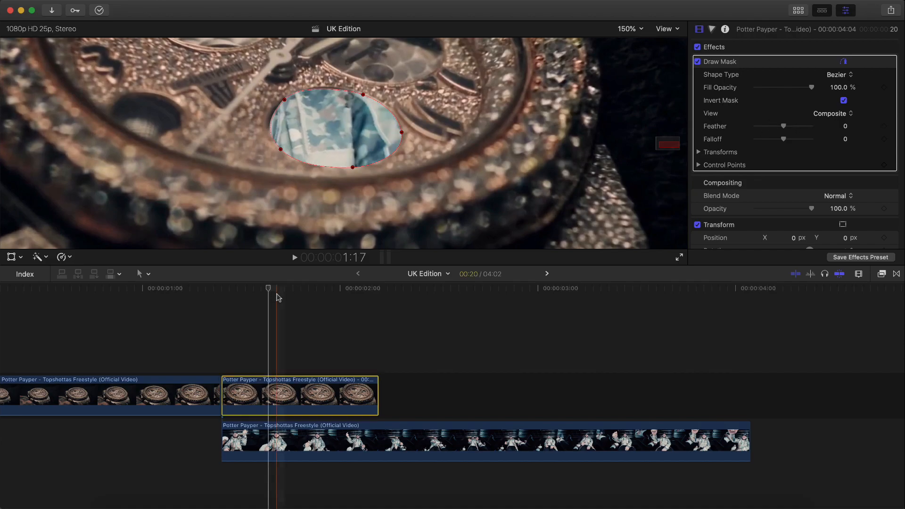
# Keyframe the drawn mask's Feather at -384.1 on 1:10 and about -19 on 2:04
pyautogui.moveTo(275, 292); pyautogui.dragTo(224, 293)
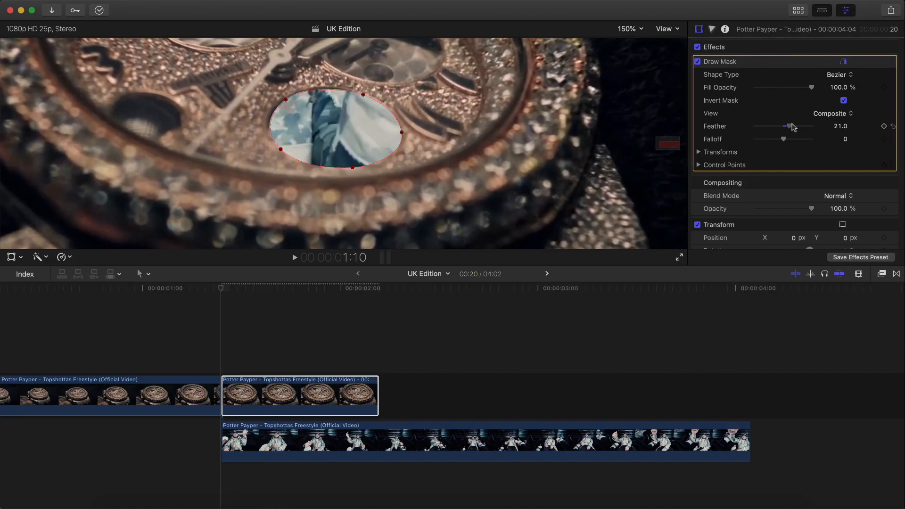
pyautogui.moveTo(794, 127); pyautogui.dragTo(835, 159)
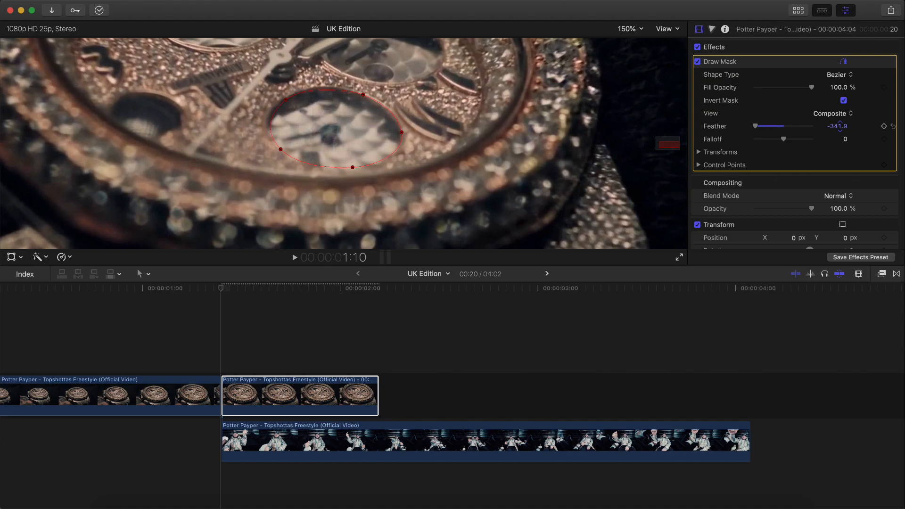
pyautogui.moveTo(262, 291); pyautogui.dragTo(376, 301)
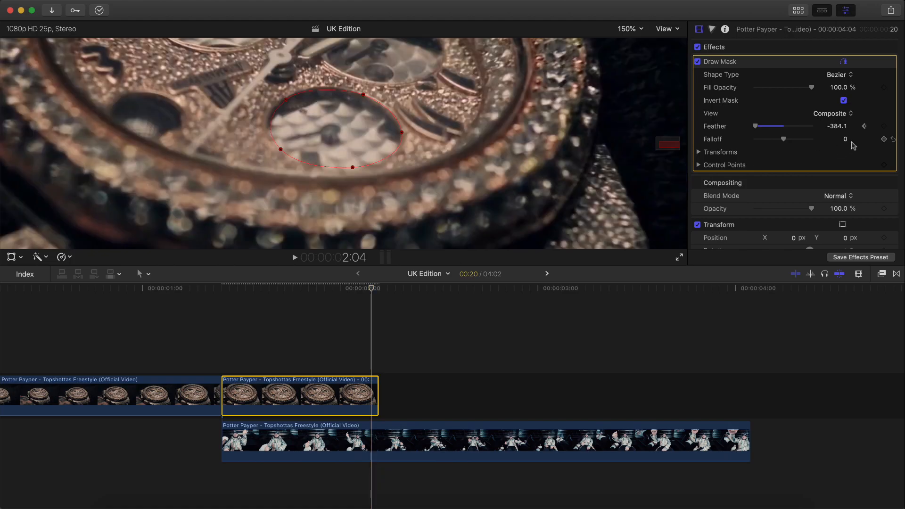
pyautogui.moveTo(837, 126); pyautogui.dragTo(837, 126)
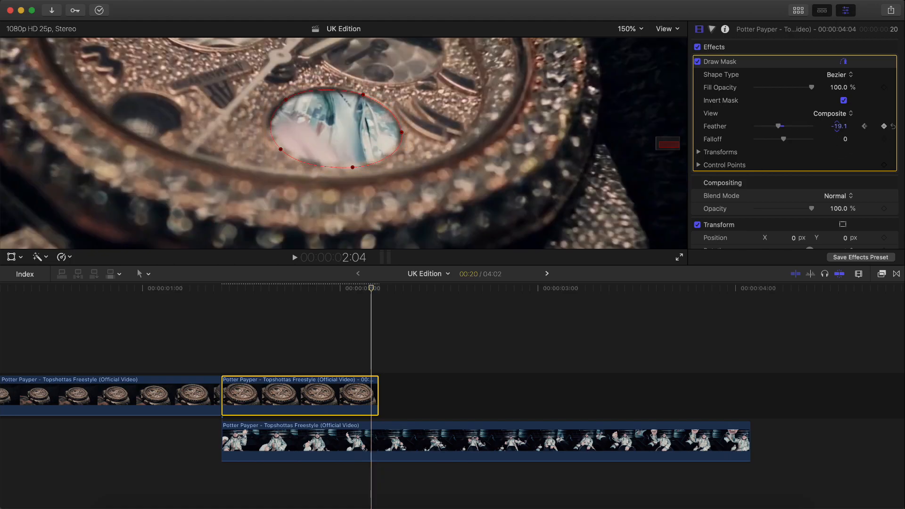
# Play back the feathered mask reveal from the start of the freeze frame
pyautogui.moveTo(350, 289); pyautogui.dragTo(211, 300)
pyautogui.press('space')
pyautogui.press('space')
pyautogui.press('space')
pyautogui.press('space')
# Fit the whole frame in the viewer and add Transform keyframes to the freeze frame at 1:10
pyautogui.click(629, 30)
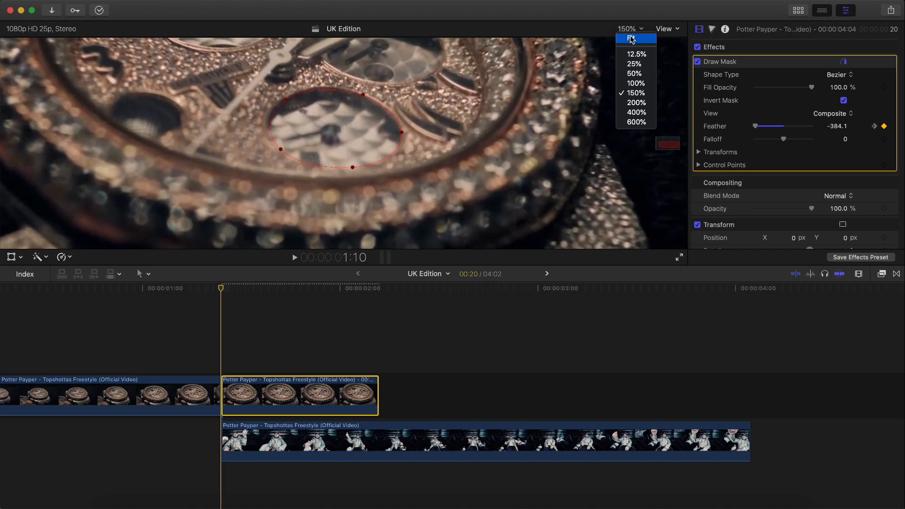
pyautogui.click(631, 37)
pyautogui.click(11, 258)
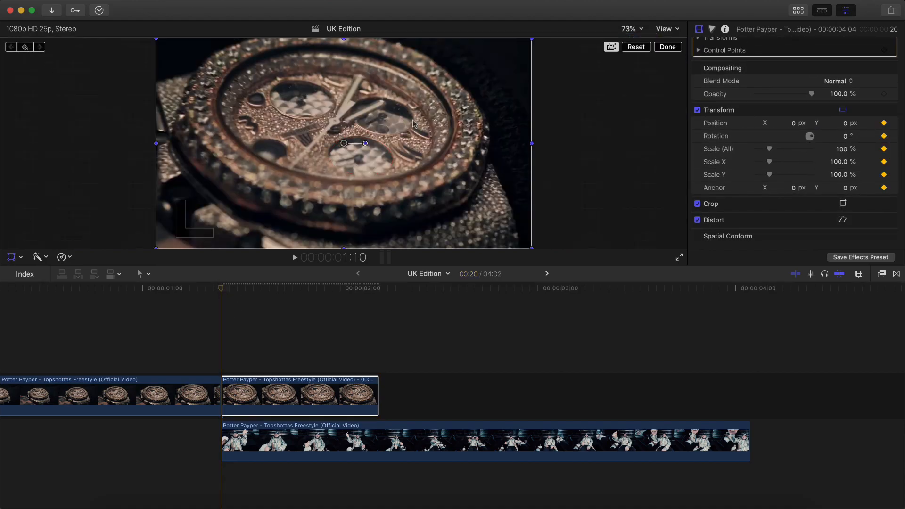
# Scale the freeze frame to 538% at 2:04 and reposition it so the subdial opening surrounds the performer
pyautogui.click(382, 288)
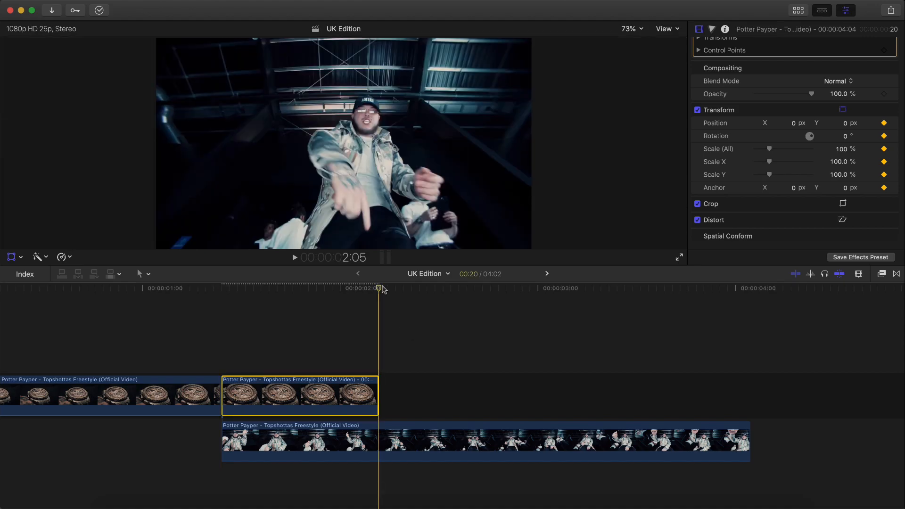
pyautogui.press('Left')
pyautogui.moveTo(531, 38); pyautogui.dragTo(705, 8)
pyautogui.moveTo(478, 155); pyautogui.dragTo(446, 127)
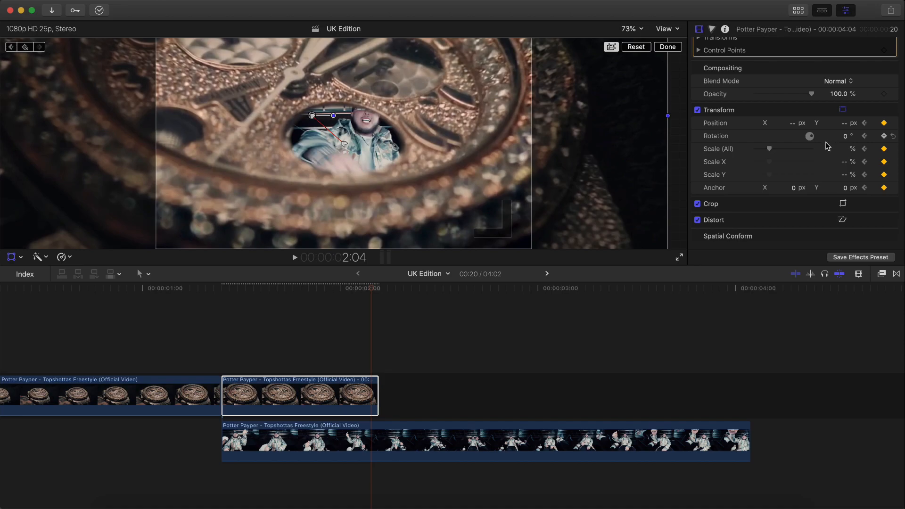
pyautogui.moveTo(780, 150); pyautogui.dragTo(839, 78)
pyautogui.moveTo(386, 157); pyautogui.dragTo(328, 121)
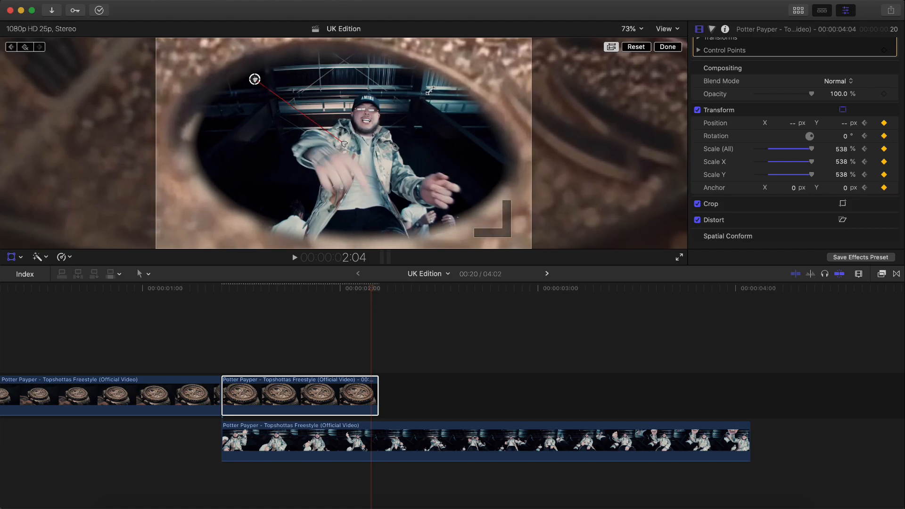
# Show the horizon overlay, centre the subdial opening on it and scale the freeze frame to 1009% at 2:04
pyautogui.click(667, 29)
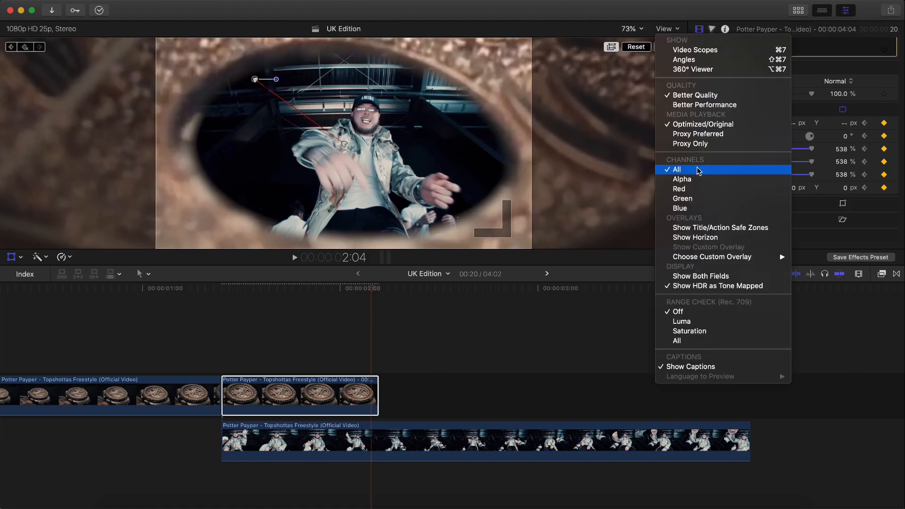
pyautogui.click(698, 238)
pyautogui.moveTo(387, 99); pyautogui.dragTo(382, 99)
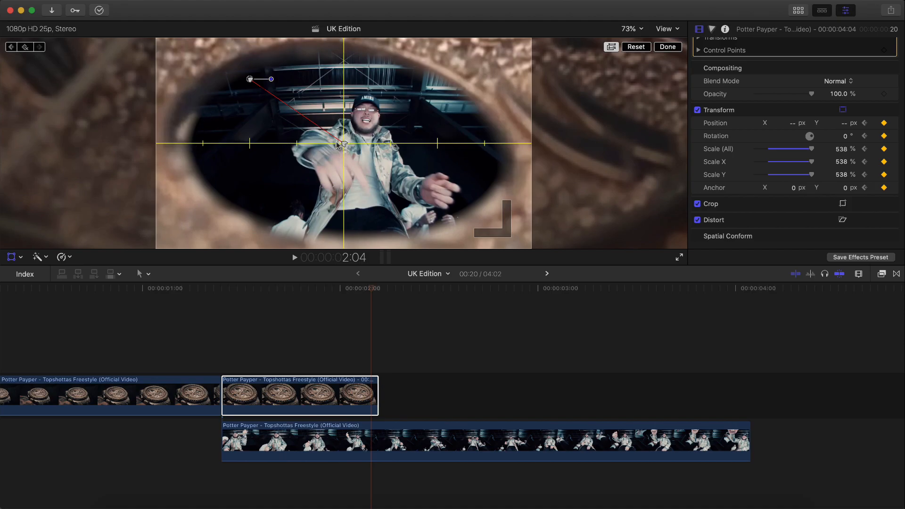
pyautogui.moveTo(376, 123); pyautogui.dragTo(372, 122)
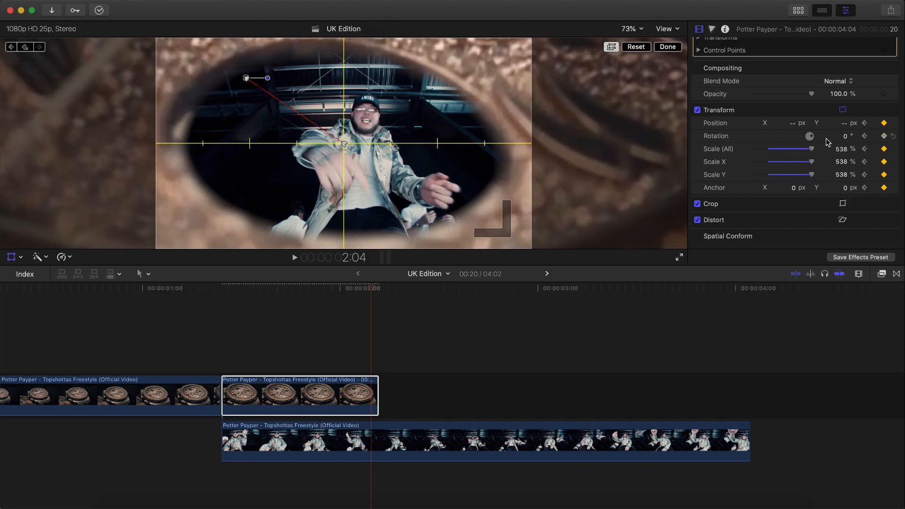
pyautogui.moveTo(841, 154); pyautogui.dragTo(845, 152)
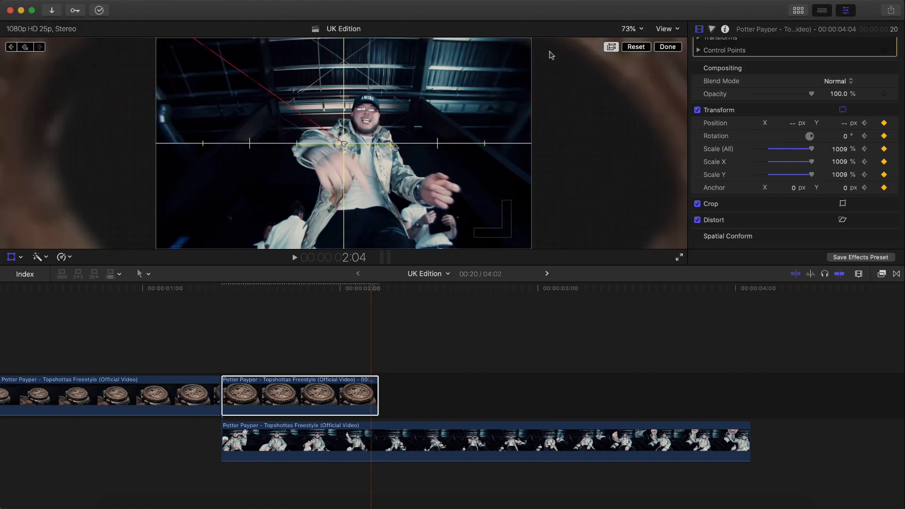
# Play back the zoom and shift the Draw Mask's second keyframe earlier in the freeze frame's video animation
pyautogui.moveTo(371, 290); pyautogui.dragTo(274, 291)
pyautogui.press('space')
pyautogui.press('space')
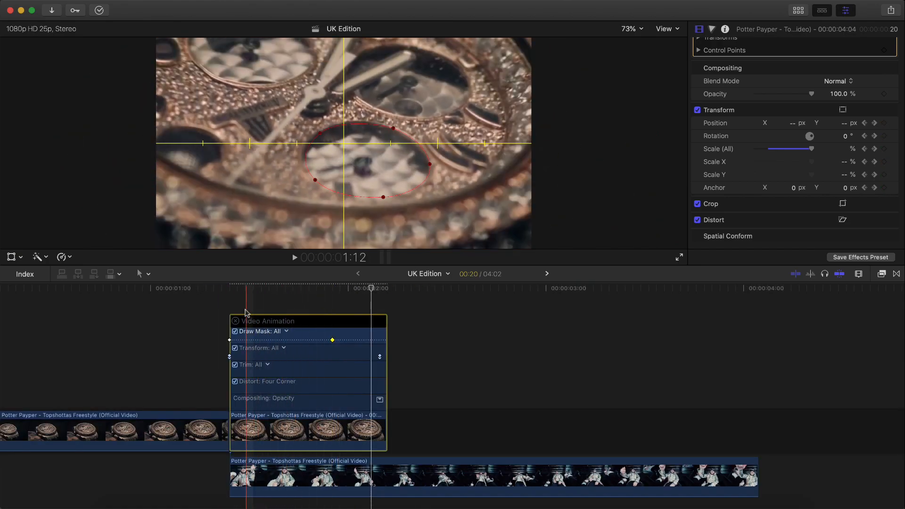
pyautogui.click(235, 321)
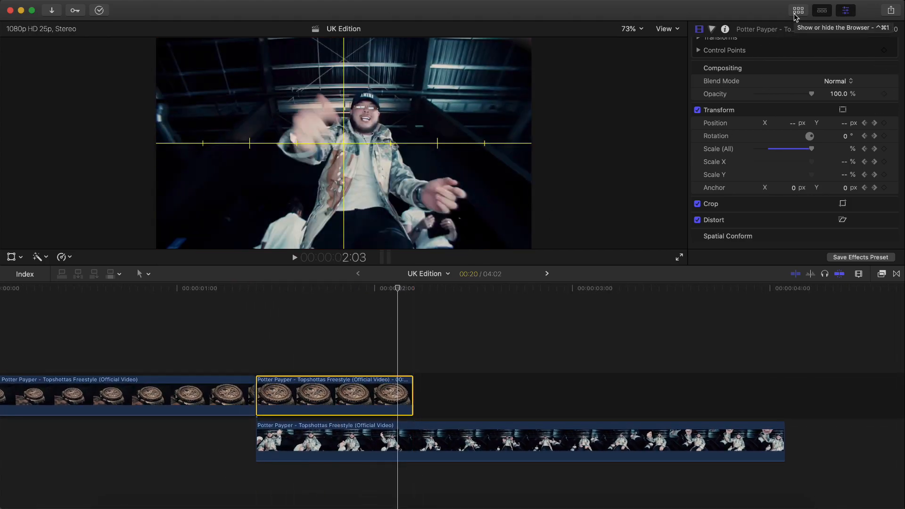
# Preview the 3d Glass Accents (6) and Break (2) clips, and connect Break (2) beneath the freeze frame from its start
pyautogui.click(797, 14)
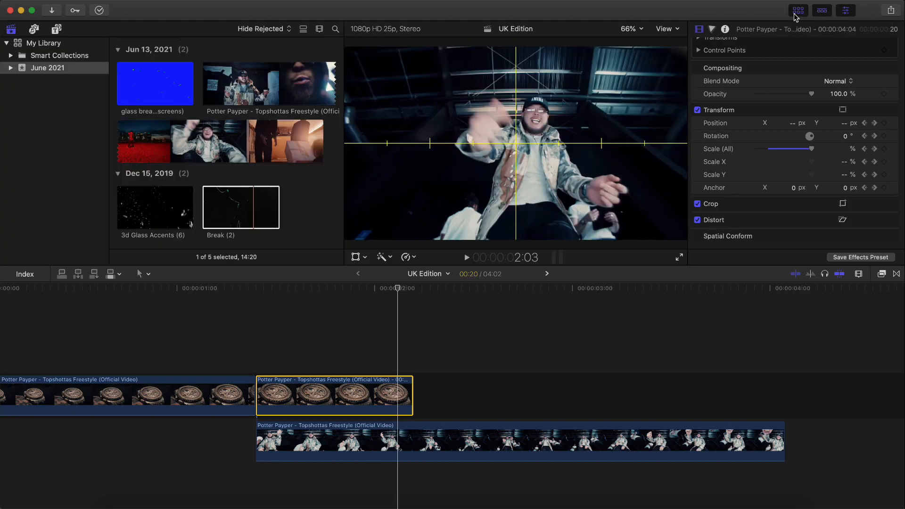
pyautogui.click(326, 215)
pyautogui.click(142, 208)
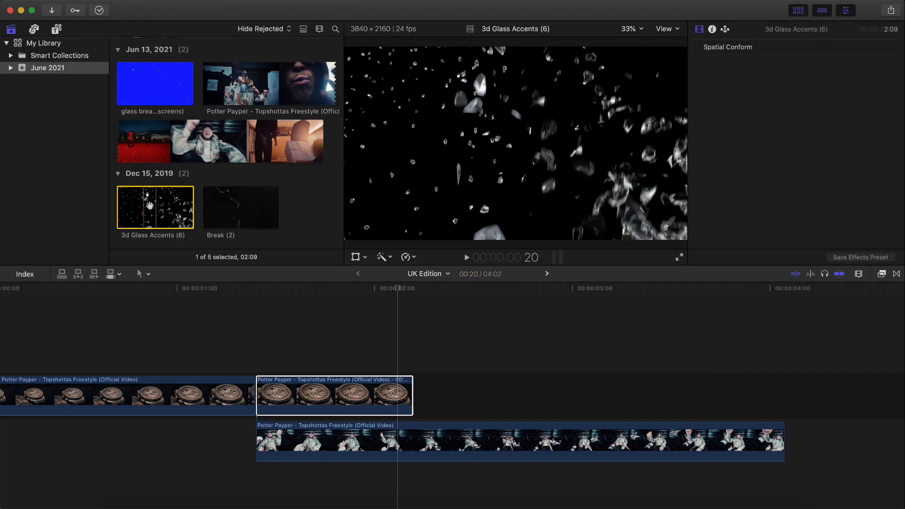
pyautogui.click(220, 216)
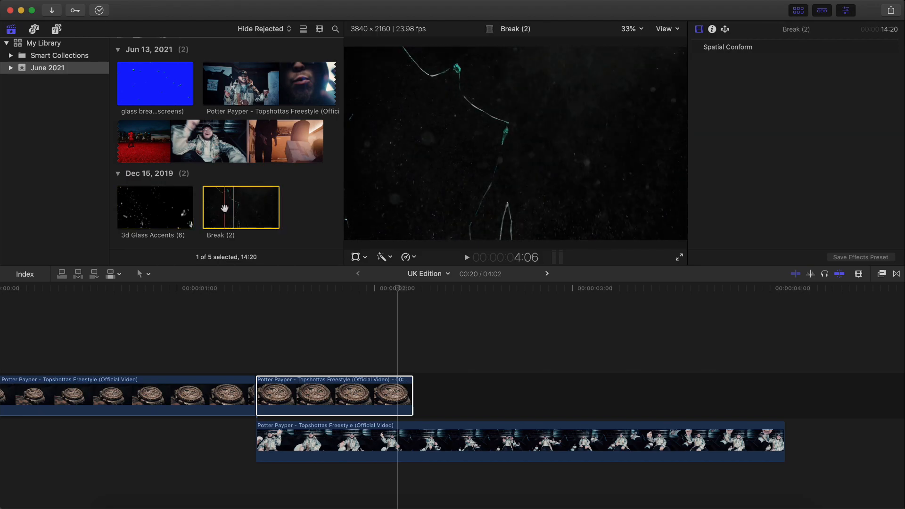
pyautogui.moveTo(229, 208); pyautogui.dragTo(253, 417)
pyautogui.click(798, 10)
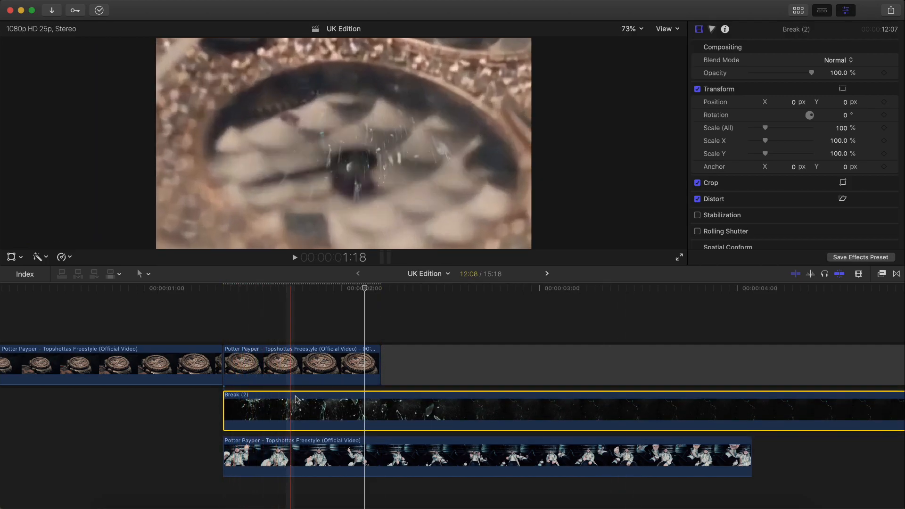
# Play back the glass break over the zoom and set the Break (2) clip's blend mode to Linear Dodge
pyautogui.press('space')
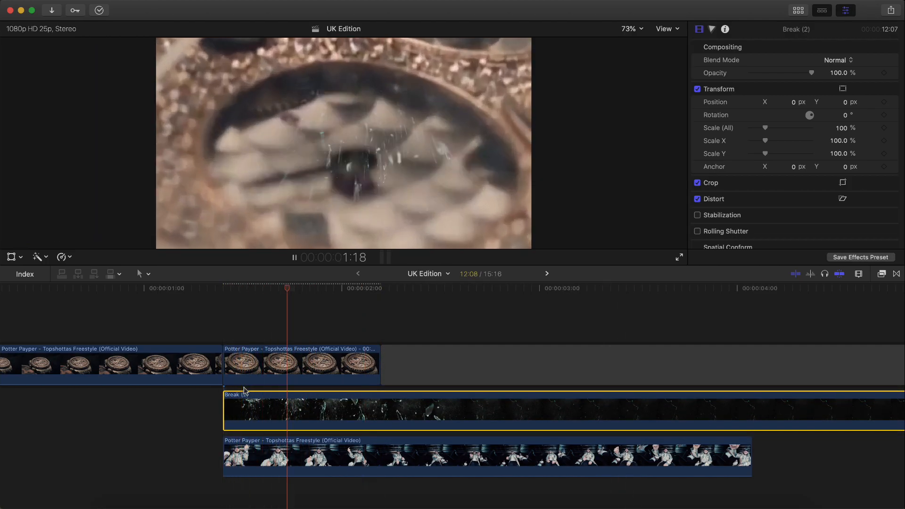
pyautogui.press('space')
pyautogui.moveTo(415, 288); pyautogui.dragTo(426, 287)
pyautogui.hscroll(3, 439, 288)
pyautogui.click(839, 60)
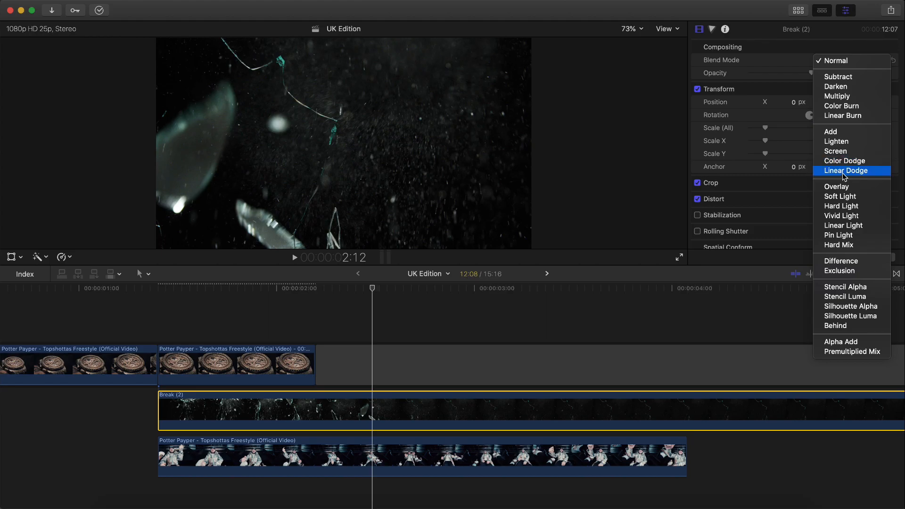
pyautogui.click(845, 171)
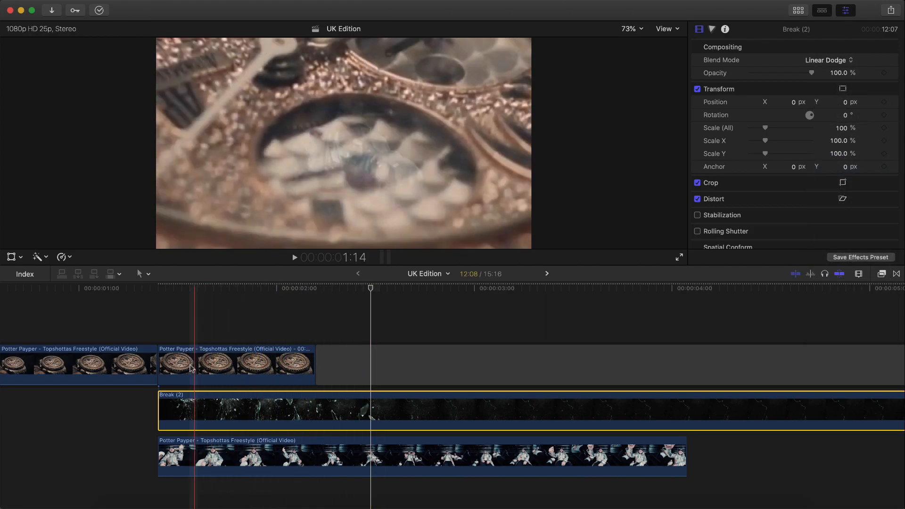
# Review the blended glass break, then check the 3d Glass Accents (6) version of the transition at 2:01
pyautogui.press('space')
pyautogui.press('space')
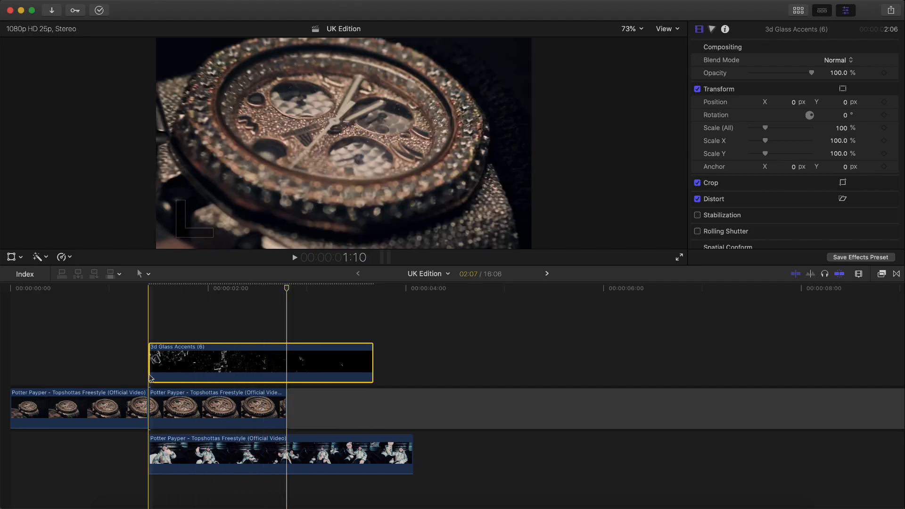
pyautogui.click(215, 288)
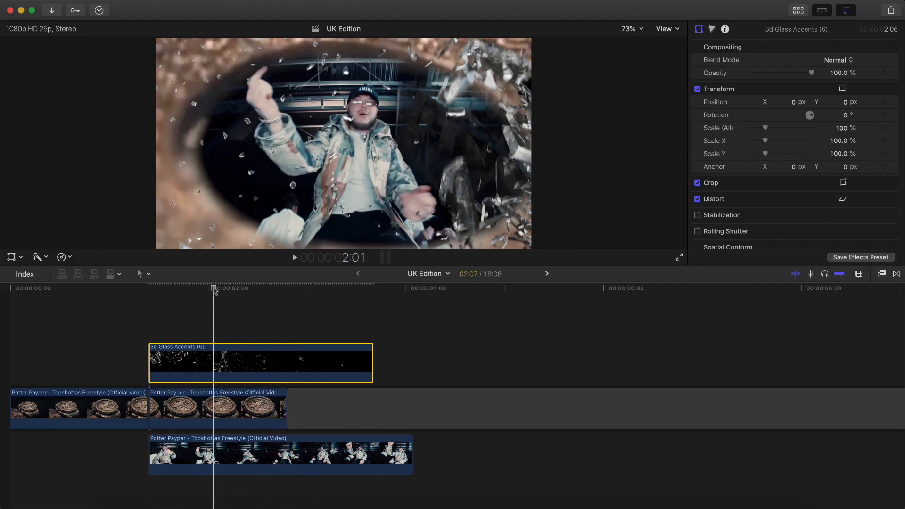
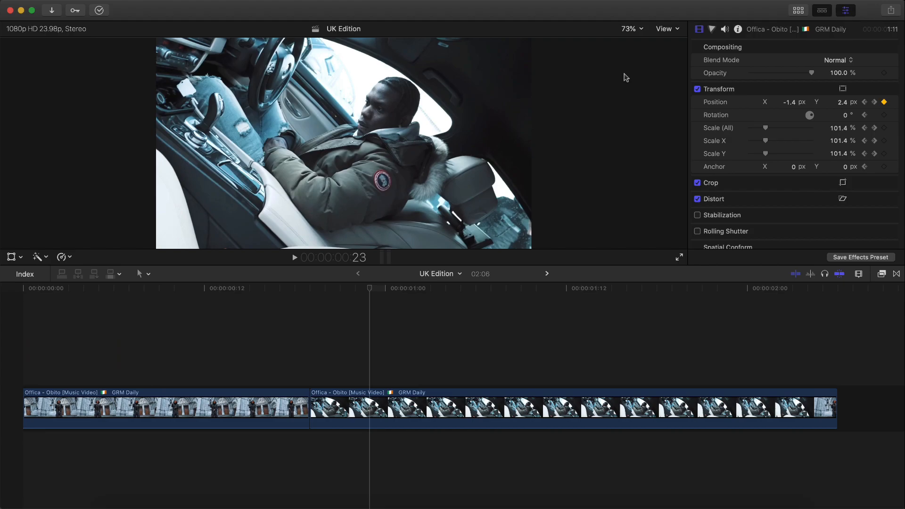
# Play back the finished camera-shake cut between the two Offica clips
pyautogui.press('space')
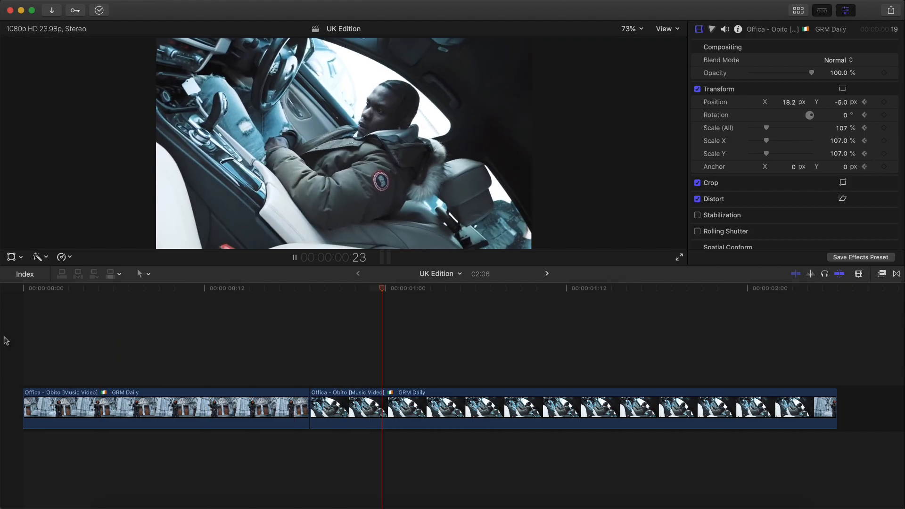
pyautogui.press('space')
pyautogui.press('space')
pyautogui.press('space')
pyautogui.press('space')
pyautogui.press('space')
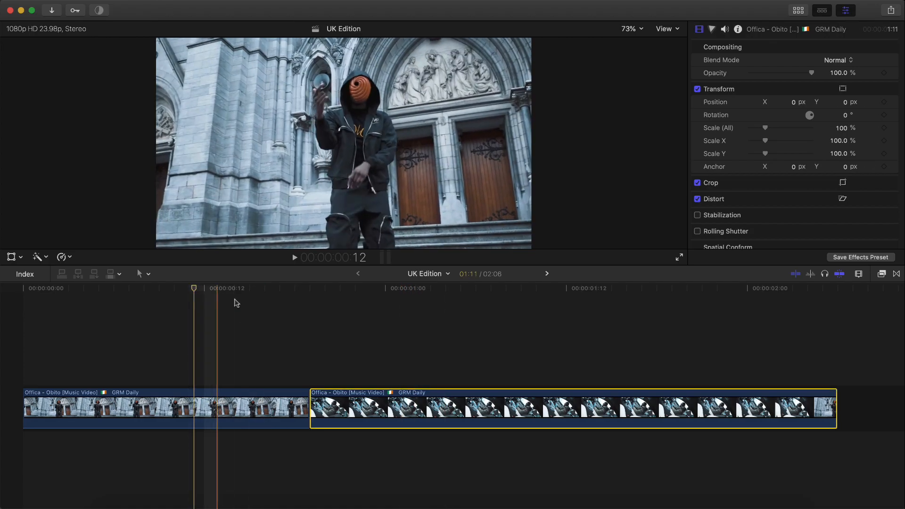
# Add Position, Rotation, Scale and Anchor keyframes to the first Offica clip at frame 14, five frames before the cut
pyautogui.moveTo(237, 297)
pyautogui.mouseDown()
pyautogui.moveTo(186, 295)
pyautogui.moveTo(318, 302)
pyautogui.moveTo(251, 295)
pyautogui.mouseUp()
pyautogui.click(228, 410)
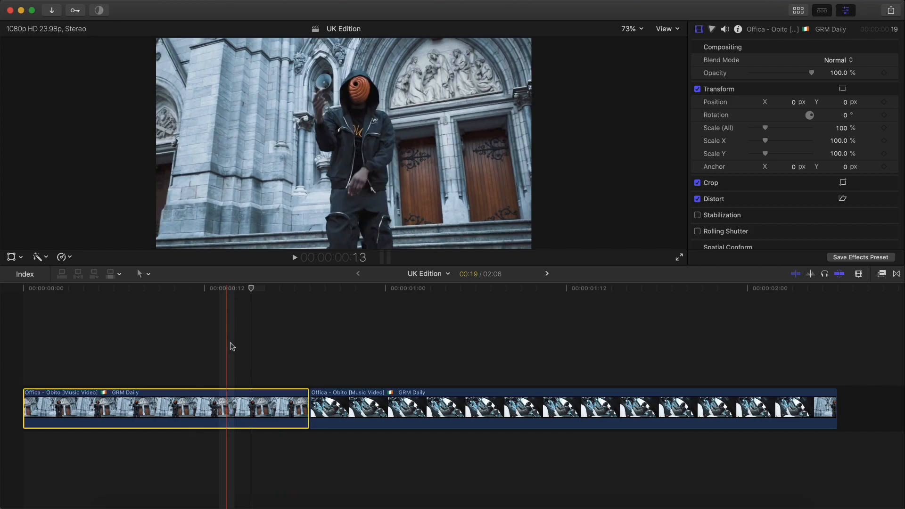
pyautogui.moveTo(255, 289); pyautogui.dragTo(306, 293)
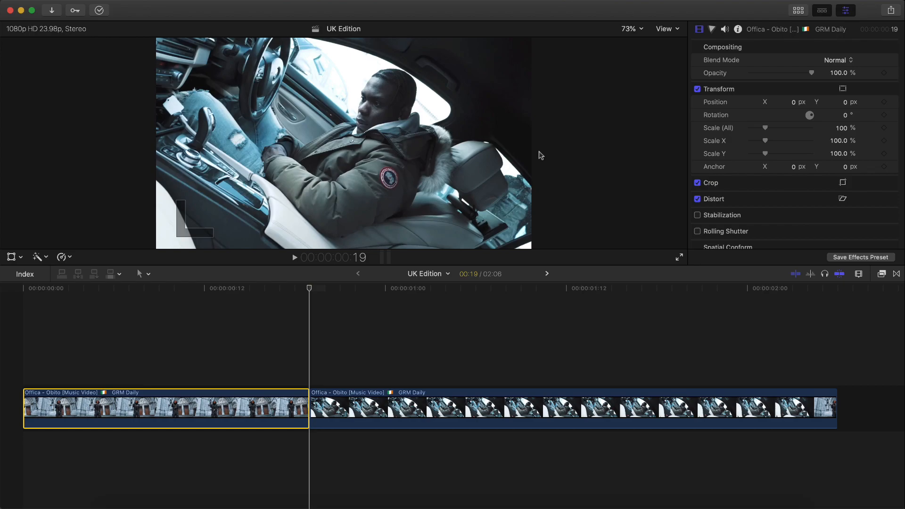
pyautogui.press('Left')
pyautogui.press('Left')
pyautogui.press('Left')
pyautogui.press('Left')
pyautogui.press('Left')
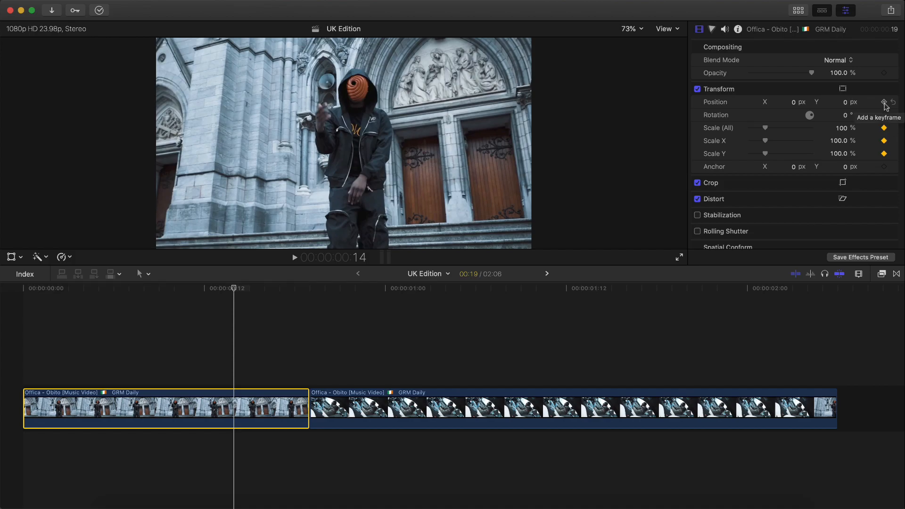
pyautogui.click(895, 129)
# Scale the first Offica clip to 105% at the frame 14 keyframe
pyautogui.click(11, 257)
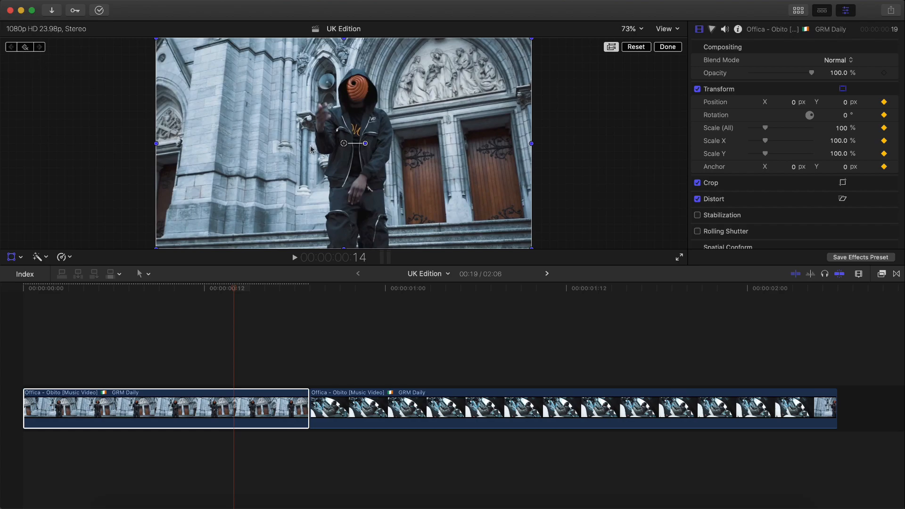
pyautogui.moveTo(533, 41); pyautogui.dragTo(540, 42)
pyautogui.click(837, 128)
pyautogui.write('105')
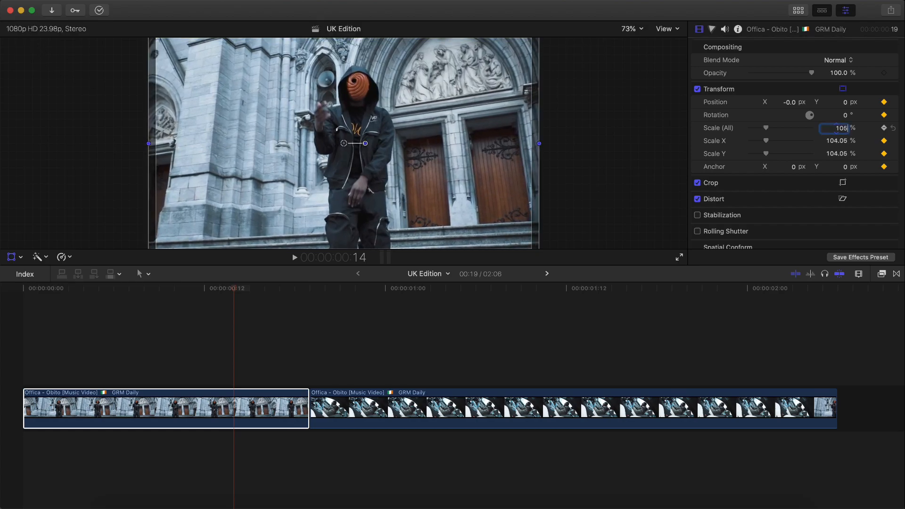
pyautogui.press('Return')
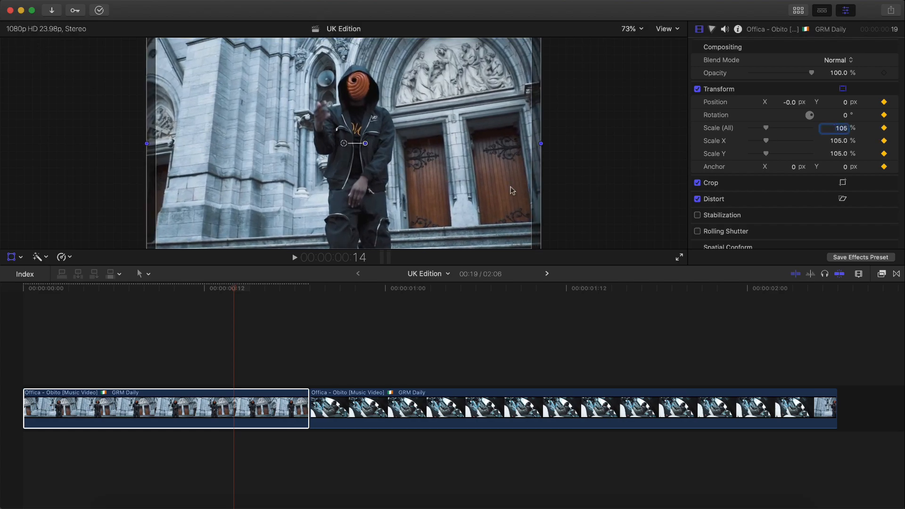
pyautogui.click(237, 291)
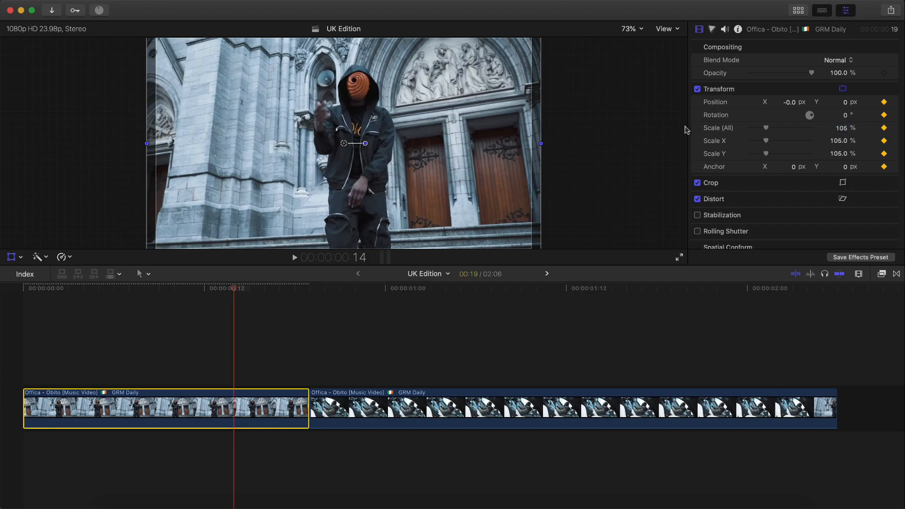
# Nudge the first clip's image slightly on the frames following frame 14 to keyframe a camera shake
pyautogui.press('Right')
pyautogui.moveTo(461, 80); pyautogui.dragTo(460, 85)
pyautogui.press('Right')
pyautogui.press('Right')
# Play back the camera shake at the end of the first Offica clip several times
pyautogui.click(266, 288)
pyautogui.moveTo(266, 289); pyautogui.dragTo(229, 292)
pyautogui.press('space')
pyautogui.press('space')
pyautogui.click(215, 293)
pyautogui.press('space')
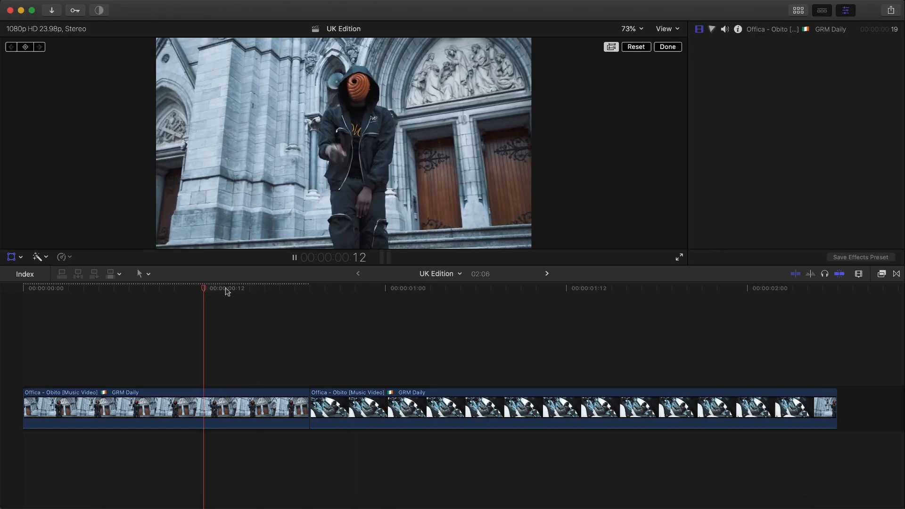
pyautogui.press('space')
pyautogui.click(226, 290)
pyautogui.press('space')
pyautogui.press('space')
# Add a Position keyframe to the second Offica clip at its first frame, alongside its 105% scale keyframe
pyautogui.moveTo(325, 293); pyautogui.dragTo(314, 300)
pyautogui.click(348, 422)
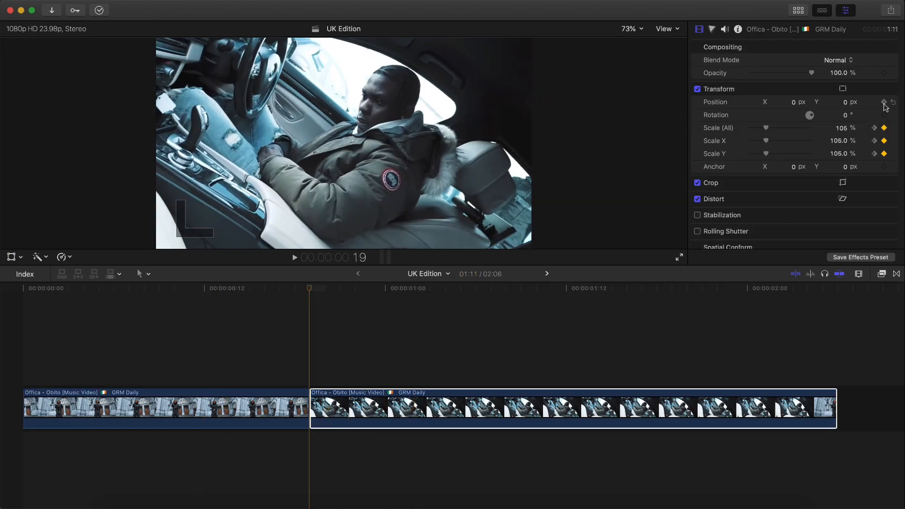
pyautogui.click(884, 102)
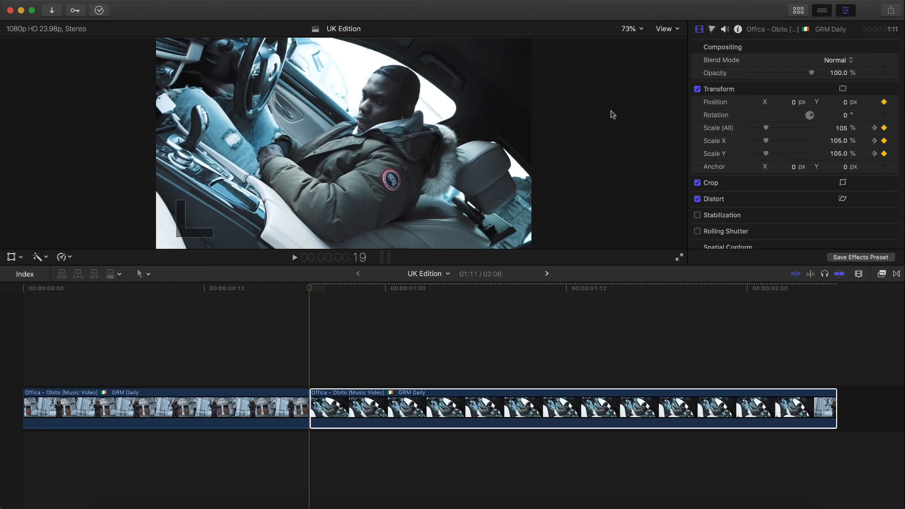
# Nudge the second clip's image slightly over several frames after the cut to continue the keyframed shake
pyautogui.click(11, 257)
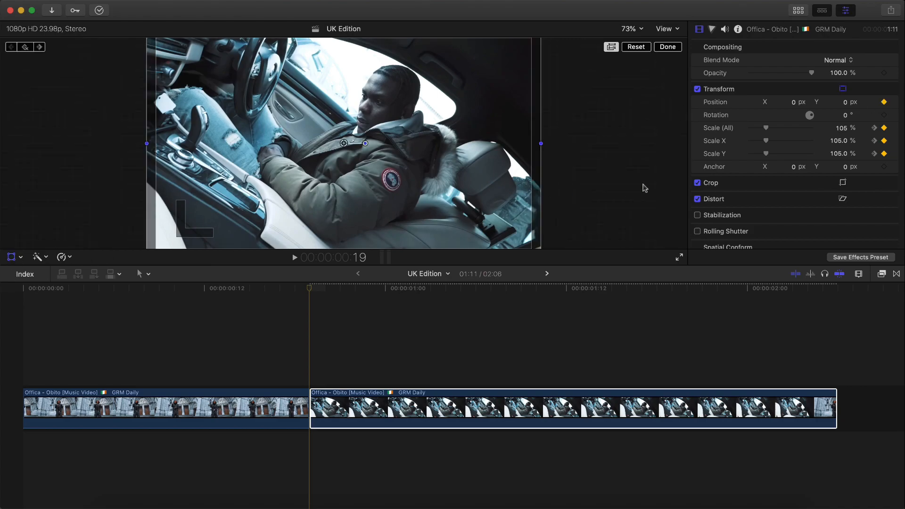
pyautogui.press('Right')
pyautogui.moveTo(484, 143); pyautogui.dragTo(480, 142)
pyautogui.press('Right')
pyautogui.press('Right')
pyautogui.press('Right')
pyautogui.press('Right')
pyautogui.moveTo(480, 141); pyautogui.dragTo(482, 141)
pyautogui.press('Right')
# Play back the shake across the cut between the church and car shots
pyautogui.moveTo(401, 288); pyautogui.dragTo(44, 308)
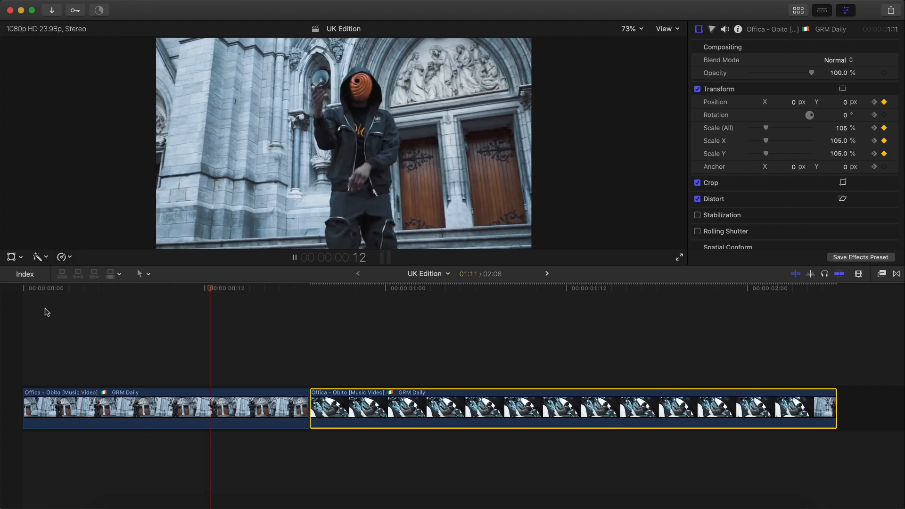
pyautogui.press('space')
pyautogui.press('space')
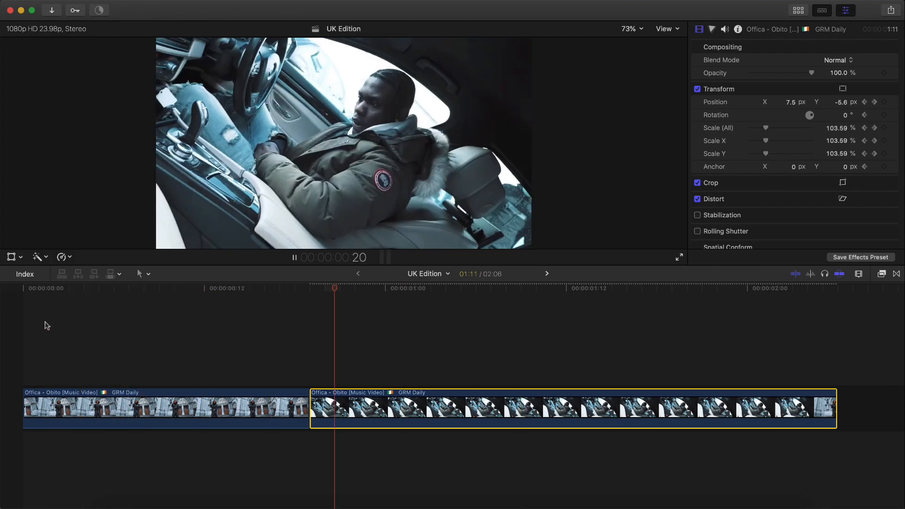
pyautogui.press('space')
pyautogui.press('space')
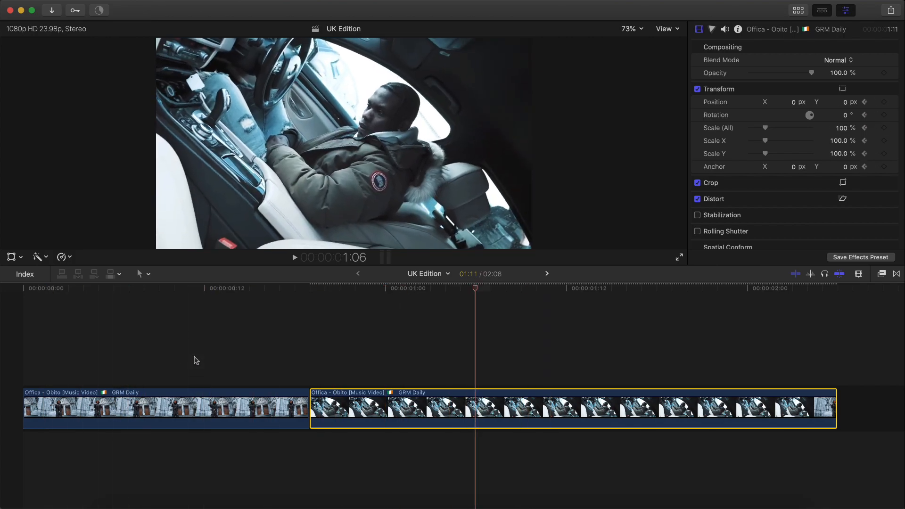
pyautogui.press('space')
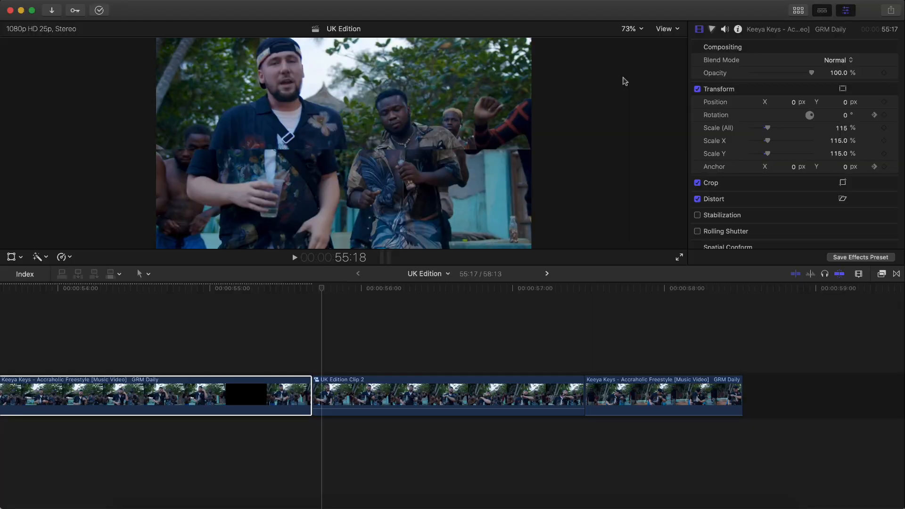
# Play back the finished split-image effect in the Keeya Keys timeline
pyautogui.click(188, 302)
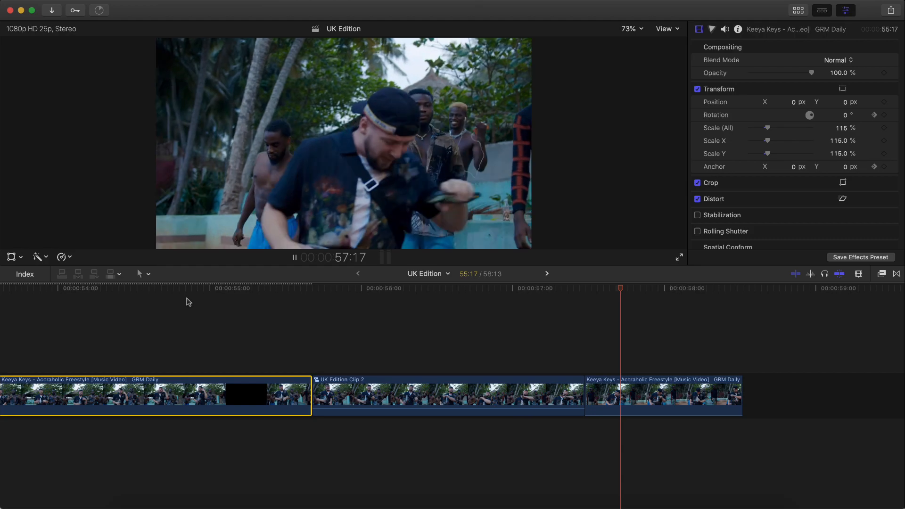
pyautogui.press('space')
pyautogui.press('space')
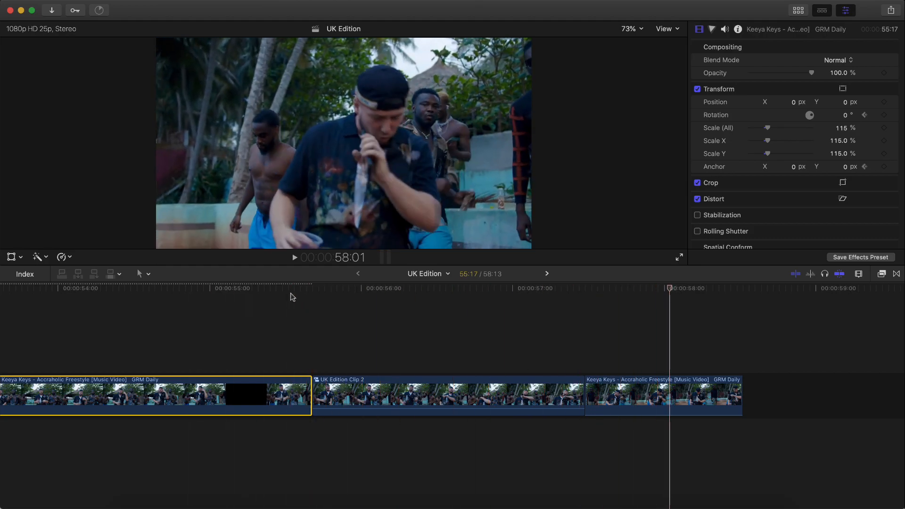
pyautogui.press('space')
pyautogui.click(312, 289)
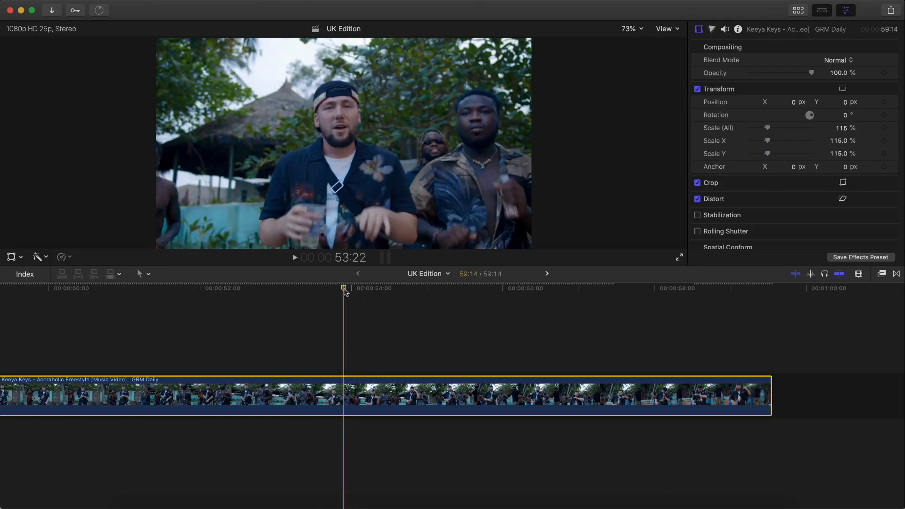
# Isolate a 2:13 section of the Keeya Keys clip starting at 52:05 and connect a copy directly above it
pyautogui.moveTo(345, 289); pyautogui.dragTo(299, 291)
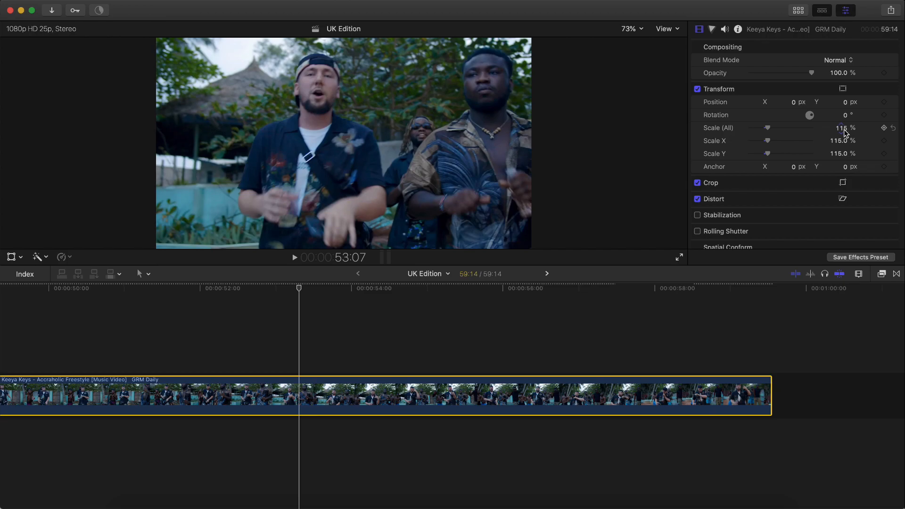
pyautogui.moveTo(396, 293); pyautogui.dragTo(216, 295)
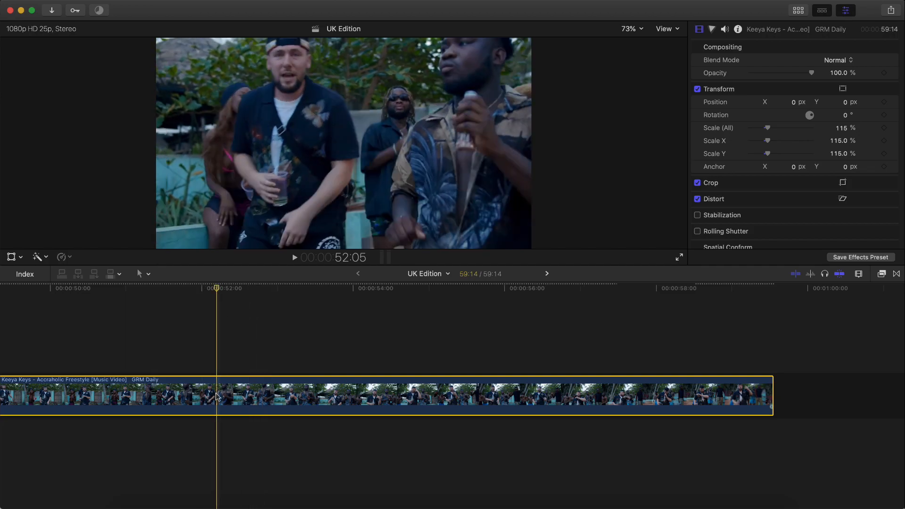
pyautogui.press('super+b')
pyautogui.press('super+b')
pyautogui.press('space')
pyautogui.moveTo(287, 393); pyautogui.dragTo(287, 346)
pyautogui.hscroll(-1, 282, 321)
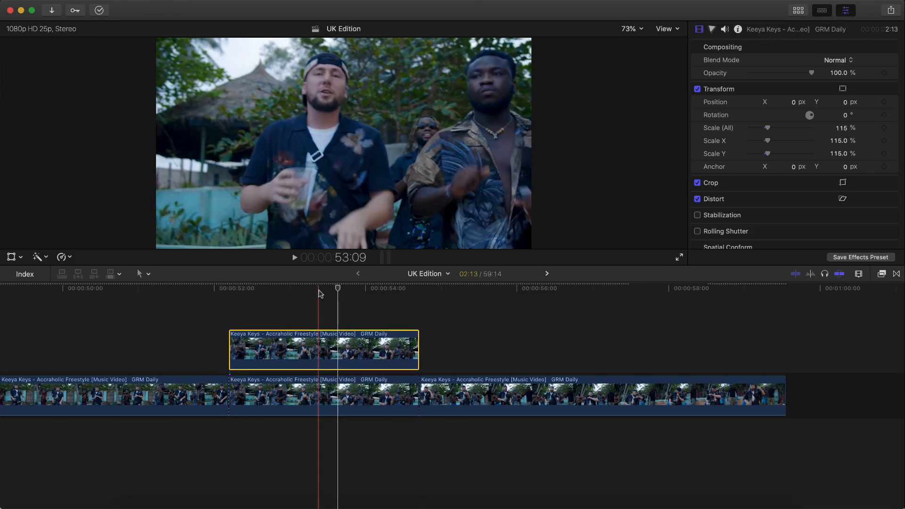
# Apply the Draw Mask effect to the upper copy of the Keeya Keys section
pyautogui.click(882, 274)
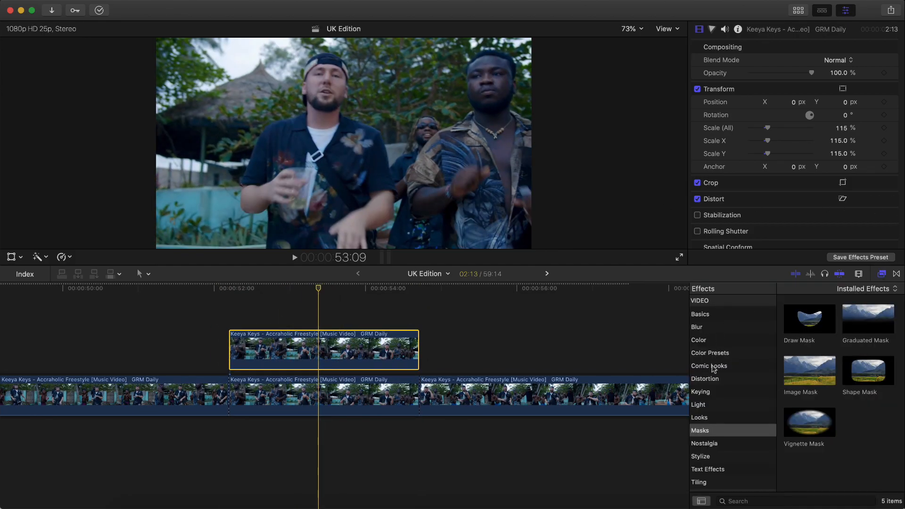
pyautogui.moveTo(800, 333); pyautogui.dragTo(391, 349)
pyautogui.press('super+5')
# View the frame at 50%, draw a linear mask around its upper half on the copy, and fit the view again
pyautogui.click(631, 28)
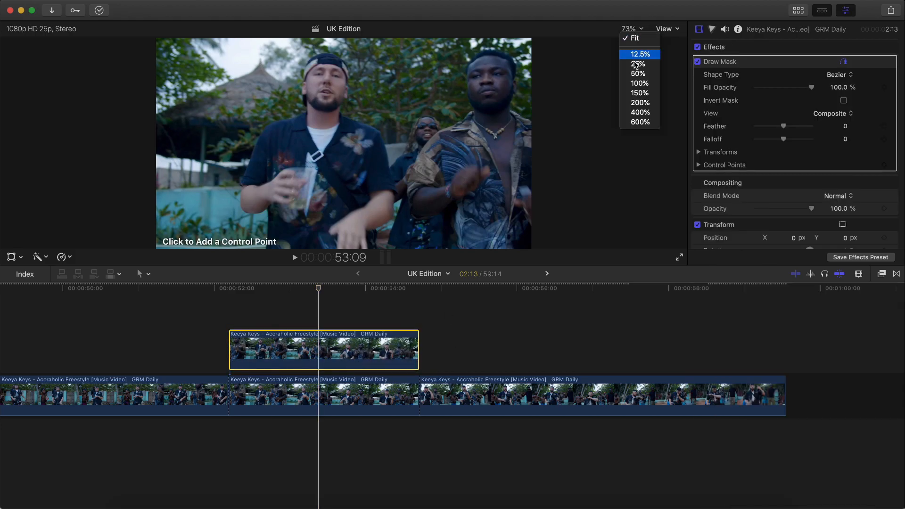
pyautogui.click(638, 74)
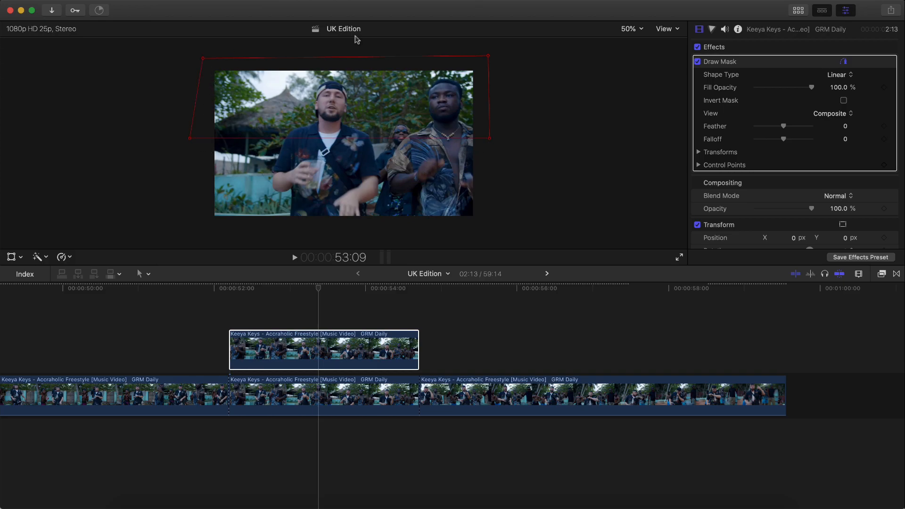
pyautogui.moveTo(424, 139); pyautogui.dragTo(426, 148)
pyautogui.hotkey('shift', 'z')
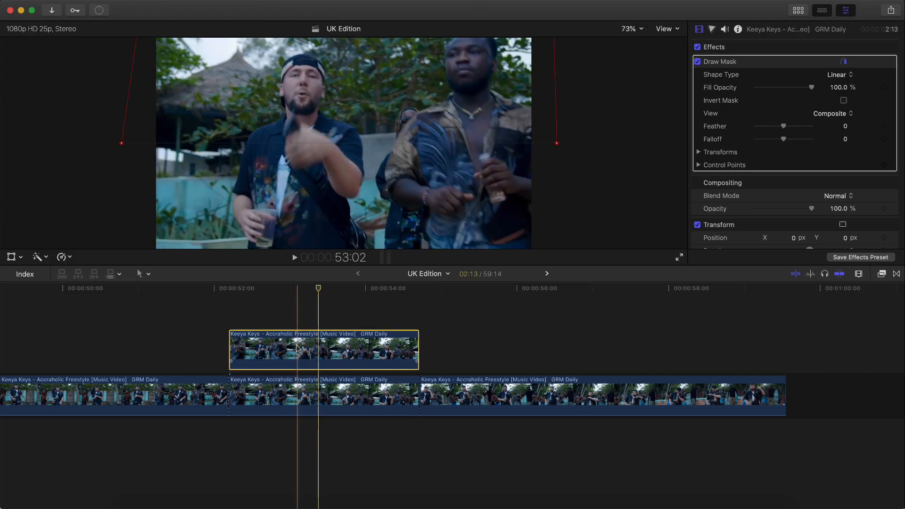
# Try shifting the masked copy horizontally at 52:17
pyautogui.click(266, 290)
pyautogui.scroll(-5, 787, 148)
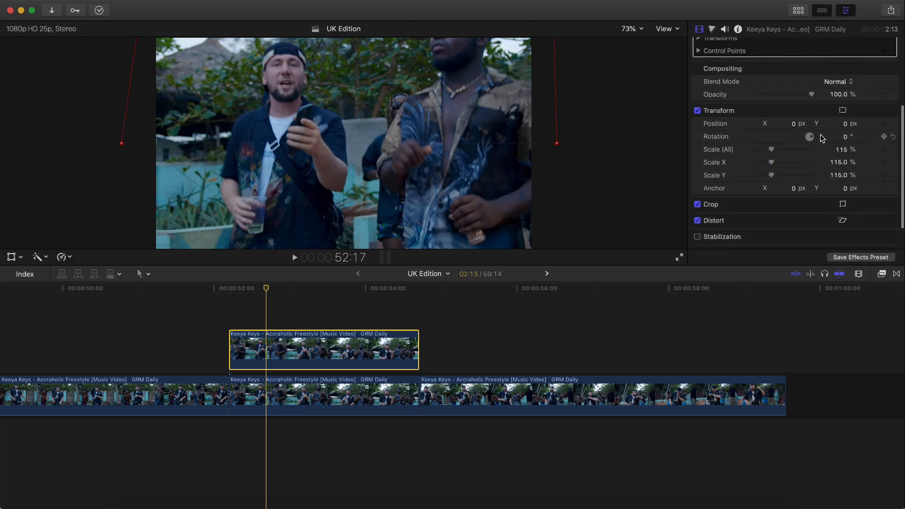
pyautogui.moveTo(795, 125); pyautogui.dragTo(818, 125)
pyautogui.press('super+z')
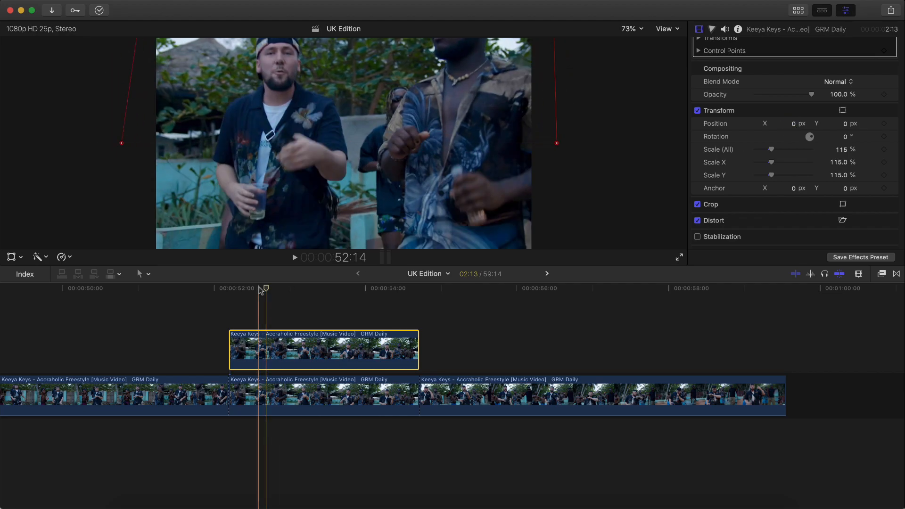
# Keyframe the masked copy's X position from 0 px at 52:05 to 136.2 px at 52:08
pyautogui.click(229, 288)
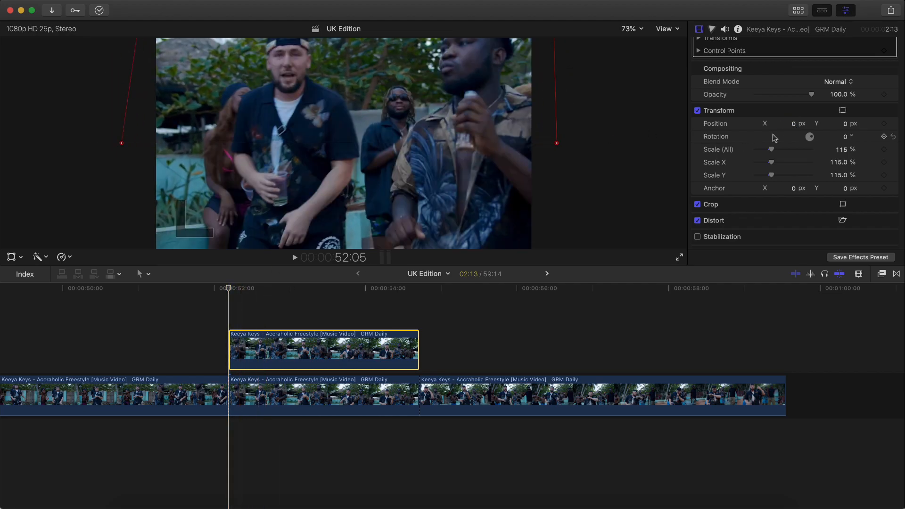
pyautogui.press('super+minus')
pyautogui.press('Right')
pyautogui.press('Right')
pyautogui.press('Right')
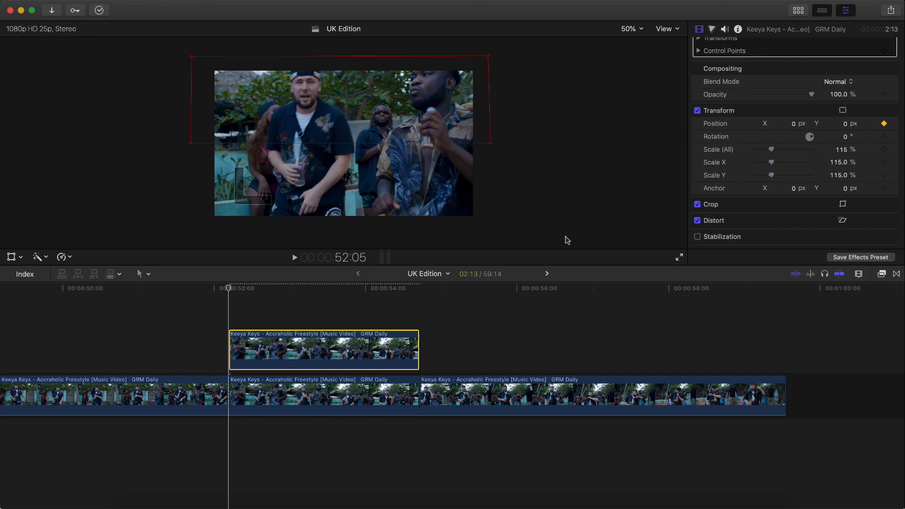
pyautogui.press('super+equal')
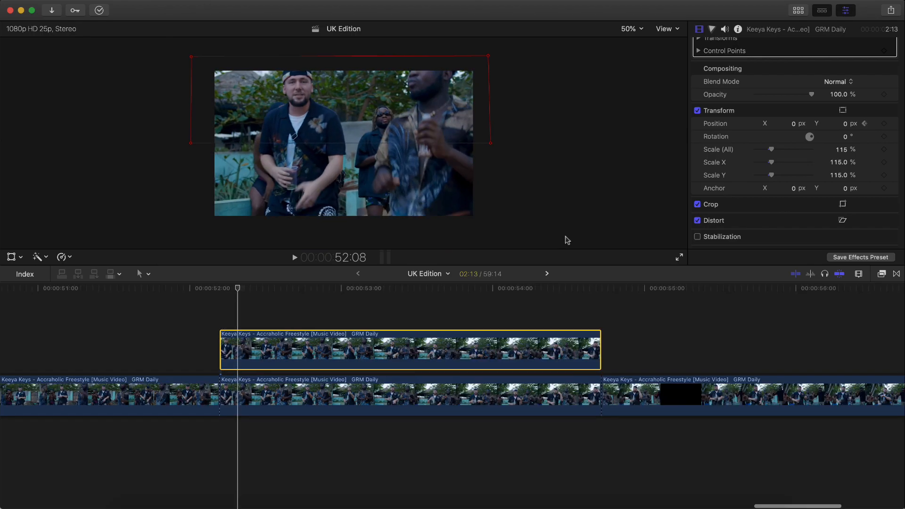
pyautogui.moveTo(793, 123); pyautogui.dragTo(793, 82)
# Play back the start of the split-image shift around 52:05 several times
pyautogui.moveTo(238, 288); pyautogui.dragTo(214, 291)
pyautogui.press('space')
pyautogui.press('space')
pyautogui.press('space')
pyautogui.press('space')
pyautogui.press('space')
pyautogui.press('space')
pyautogui.press('space')
# Keyframe the masked copy's position at 54:15, return X to 0 px at 54:18, and play the result
pyautogui.click(601, 290)
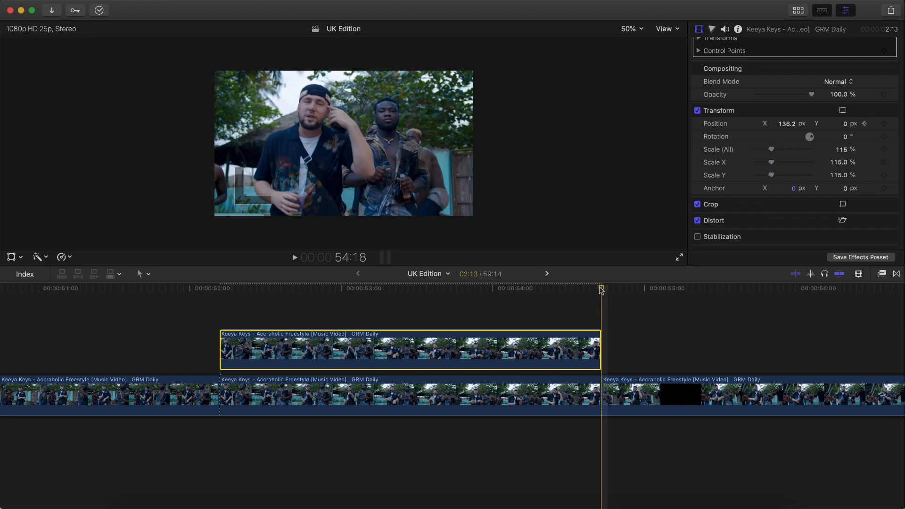
pyautogui.press('Left')
pyautogui.press('Left')
pyautogui.press('Left')
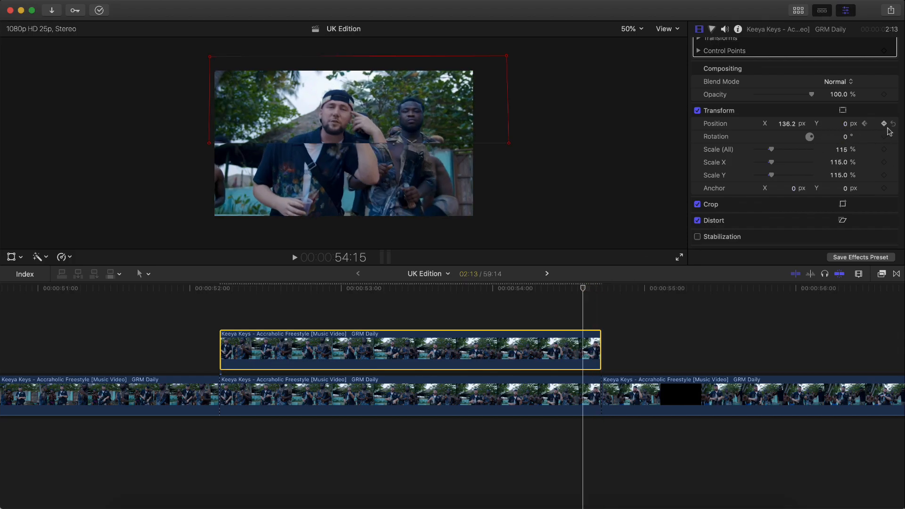
pyautogui.press('Right')
pyautogui.press('Right')
pyautogui.press('Right')
pyautogui.click(787, 125)
pyautogui.write('0')
pyautogui.press('Return')
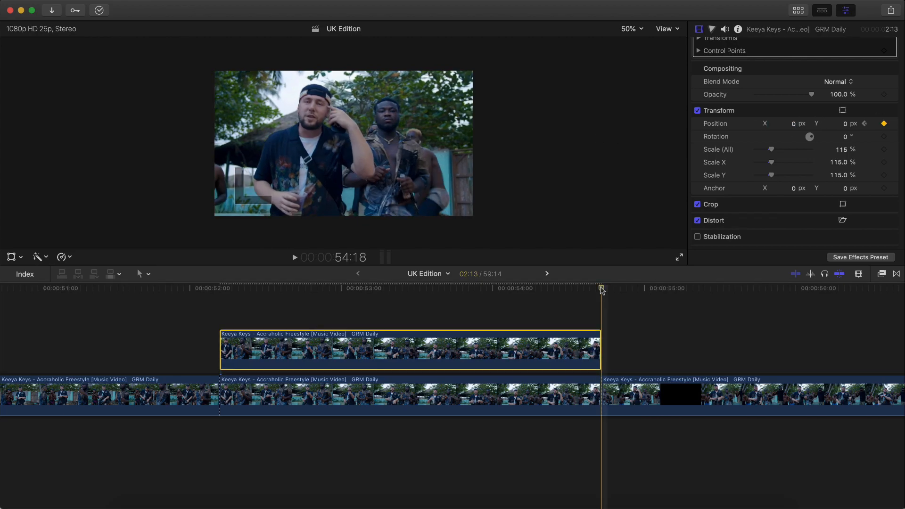
pyautogui.press('space')
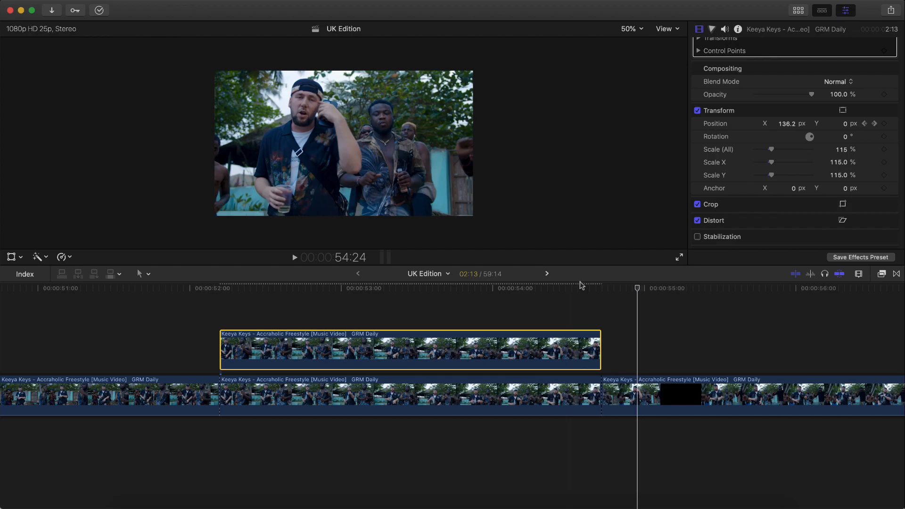
# Combine the masked copy and the section beneath it into a compound clip named "final edit"
pyautogui.click(272, 288)
pyautogui.moveTo(271, 287); pyautogui.dragTo(218, 298)
pyautogui.moveTo(294, 307); pyautogui.dragTo(296, 379)
pyautogui.rightClick(306, 390)
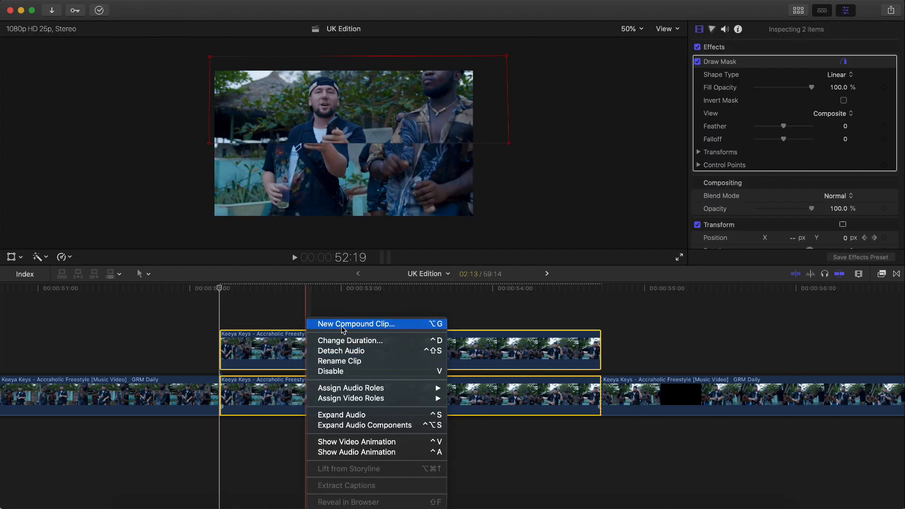
pyautogui.click(344, 324)
pyautogui.write('final edit')
pyautogui.press('Return')
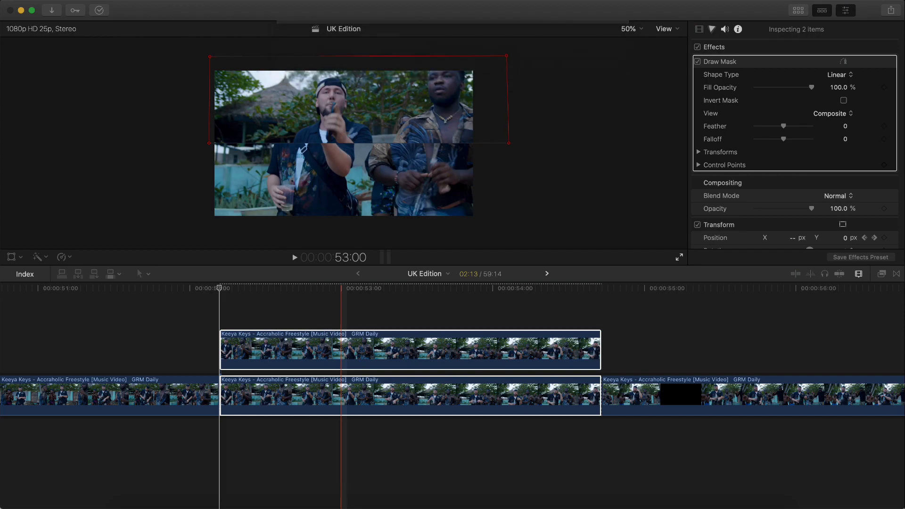
# Keyframe the clip before "final edit" at 52:03, move it to about X 26, Y -6.9 px by 52:05, and preview the shake
pyautogui.click(199, 390)
pyautogui.hscroll(-2, 218, 301)
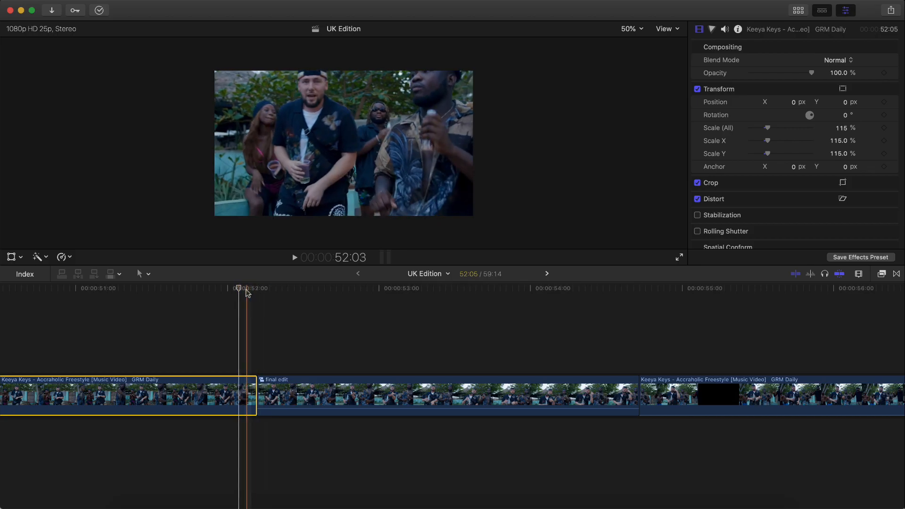
pyautogui.press('Left')
pyautogui.press('Left')
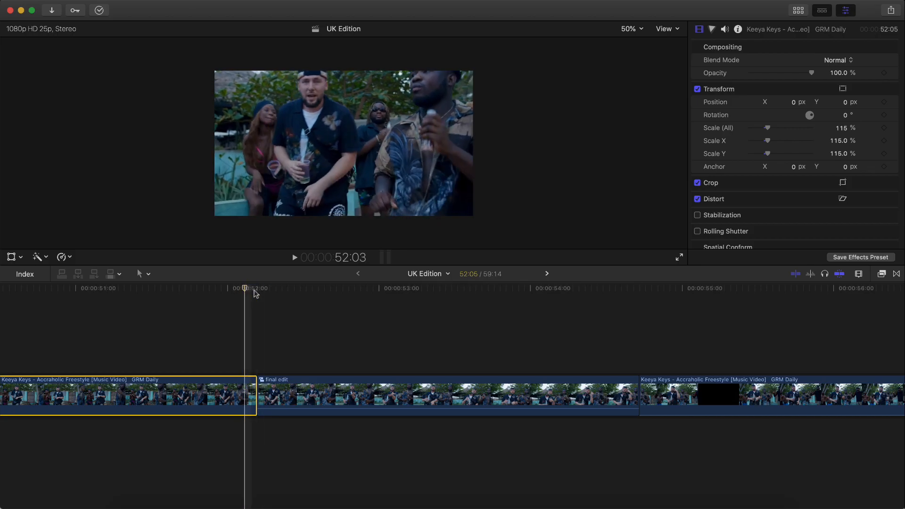
pyautogui.click(11, 258)
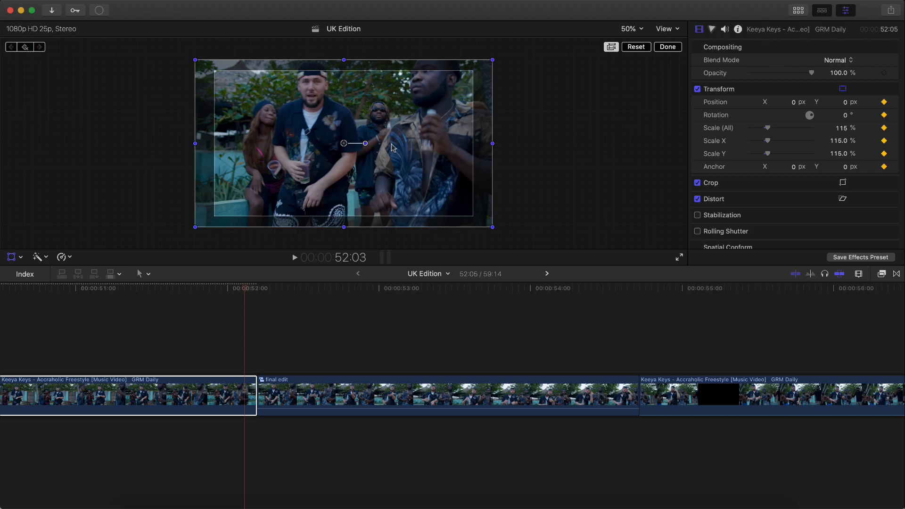
pyautogui.moveTo(391, 148)
pyautogui.mouseDown()
pyautogui.moveTo(381, 132)
pyautogui.moveTo(387, 138)
pyautogui.mouseUp()
pyautogui.press('Right')
pyautogui.press('Right')
pyautogui.moveTo(255, 288); pyautogui.dragTo(194, 294)
pyautogui.press('space')
pyautogui.click(196, 295)
pyautogui.press('space')
# Add a transform keyframe to "final edit" at 52:05 and offset it to about X 26.4, Y 15.5 px
pyautogui.click(258, 290)
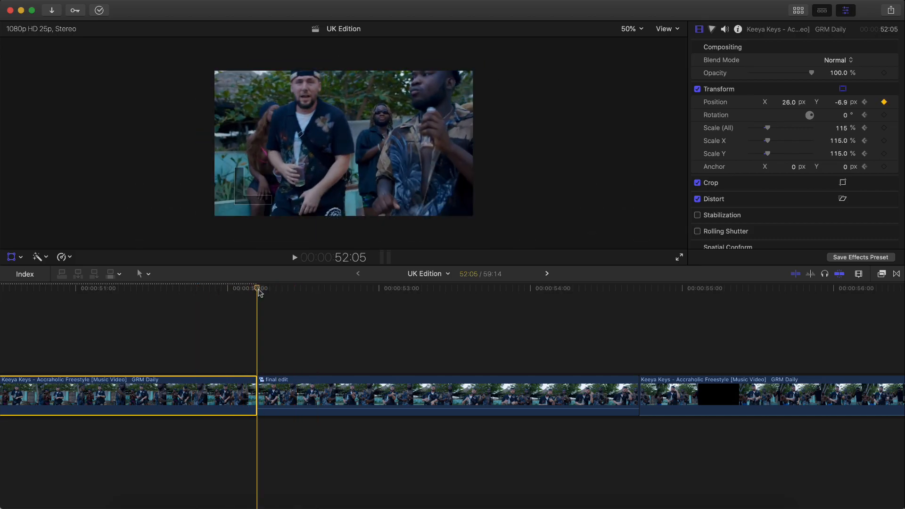
pyautogui.click(273, 395)
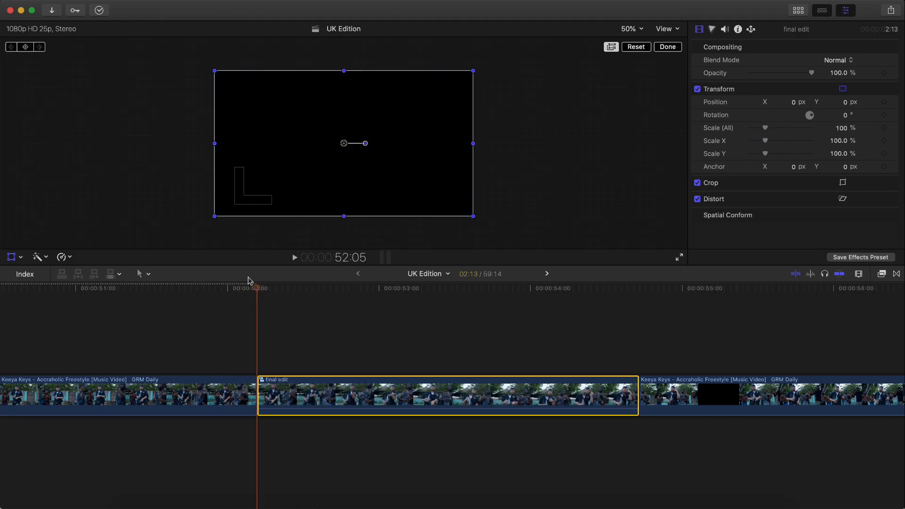
pyautogui.click(26, 47)
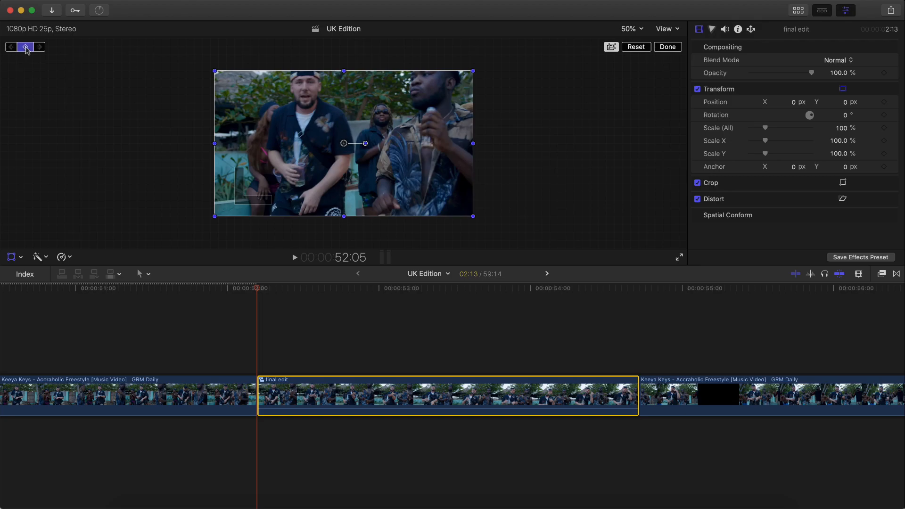
pyautogui.moveTo(440, 131); pyautogui.dragTo(439, 131)
pyautogui.press('Right')
pyautogui.press('Right')
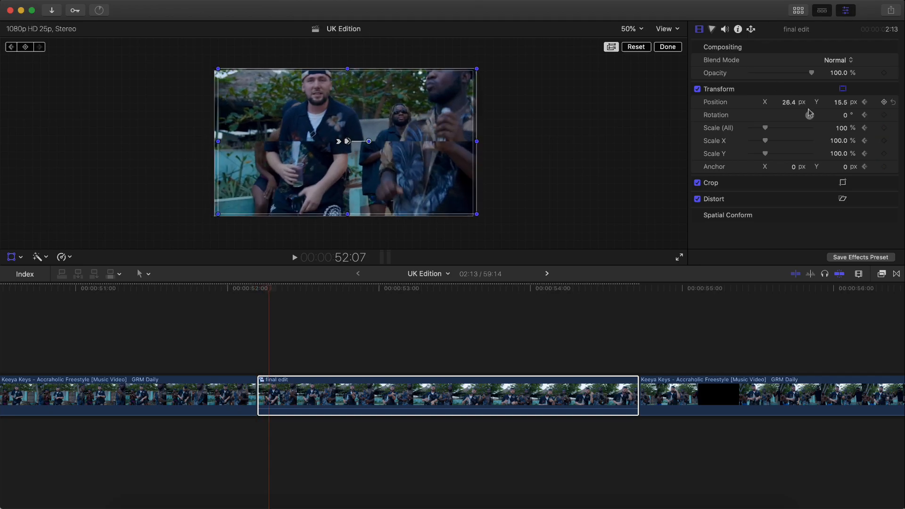
# Set the position of "final edit" to X 0 and Y 0 px at 52:07 and play back the shake
pyautogui.click(789, 105)
pyautogui.write('0')
pyautogui.press('Return')
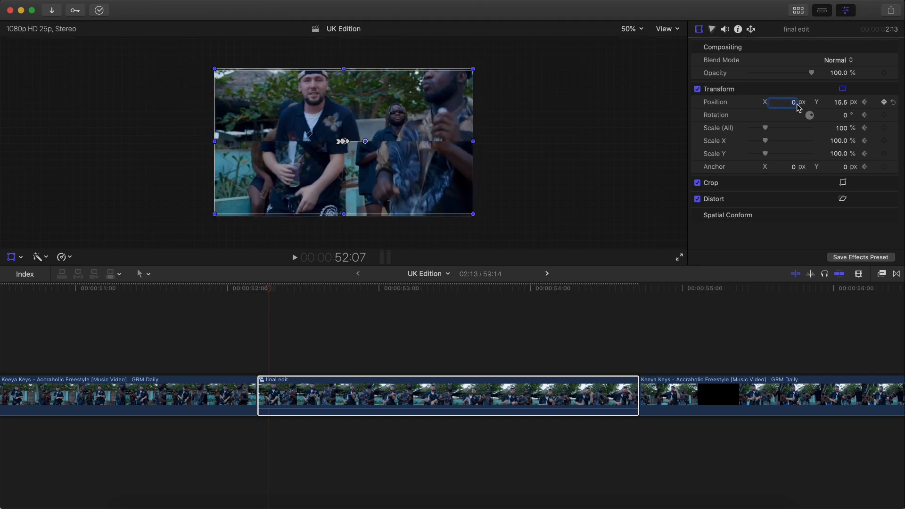
pyautogui.write('0')
pyautogui.press('Return')
pyautogui.press('space')
pyautogui.press('space')
pyautogui.press('space')
pyautogui.press('space')
pyautogui.press('space')
pyautogui.press('space')
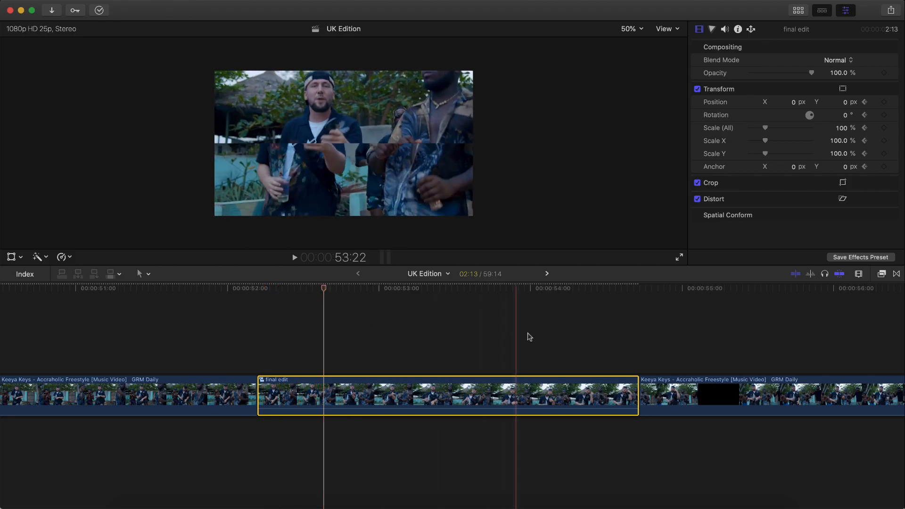
# Add a transform keyframe to "final edit" at 54:15, three frames before its end
pyautogui.click(637, 288)
pyautogui.hscroll(1, 634, 288)
pyautogui.hscroll(5, 636, 291)
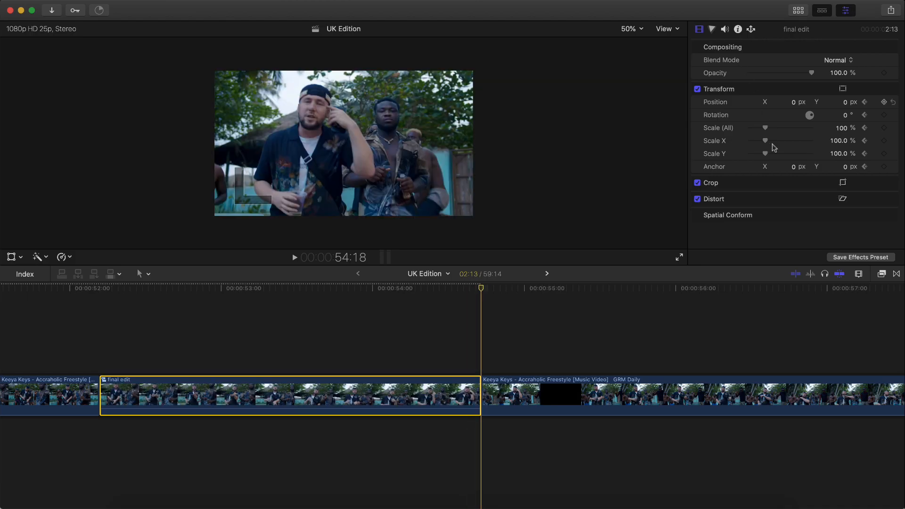
pyautogui.click(11, 257)
pyautogui.click(481, 293)
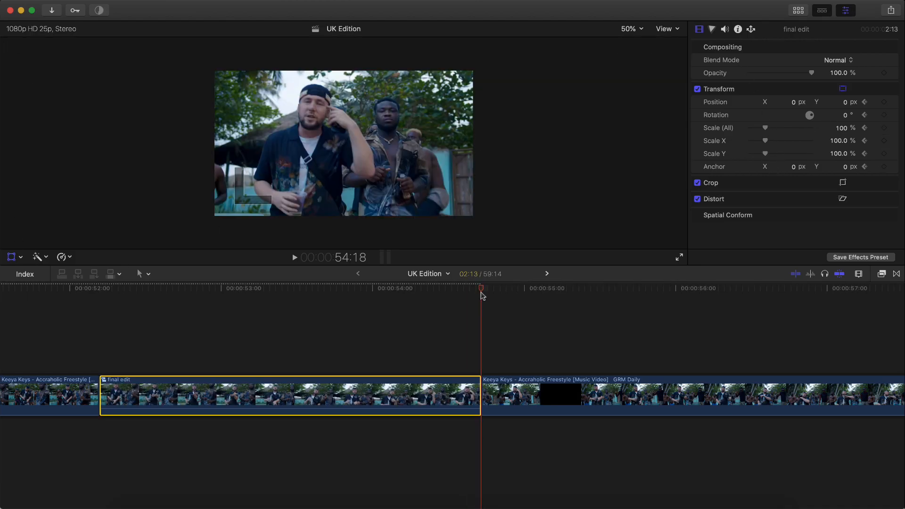
pyautogui.press('Left')
pyautogui.press('Left')
pyautogui.press('Left')
pyautogui.click(25, 47)
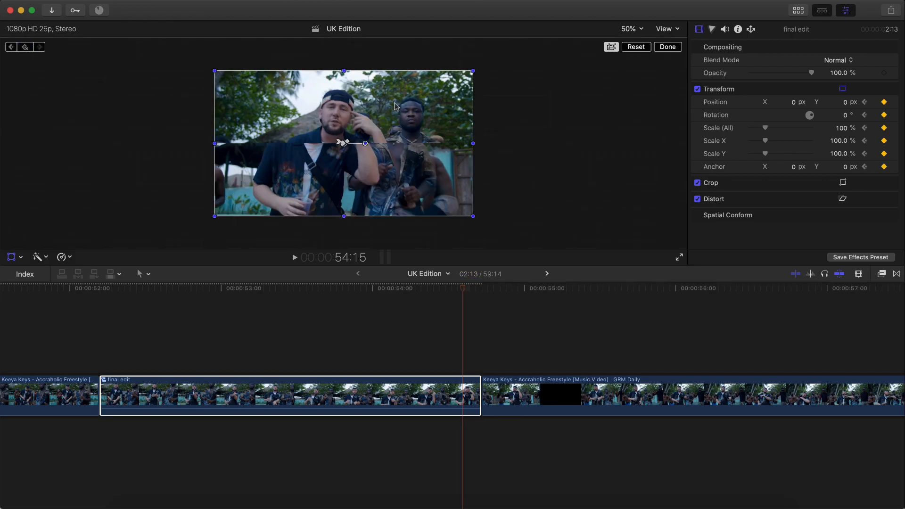
# Shift "final edit" slightly off-centre just before the cut at 54:18 and play across the cut
pyautogui.press('Right')
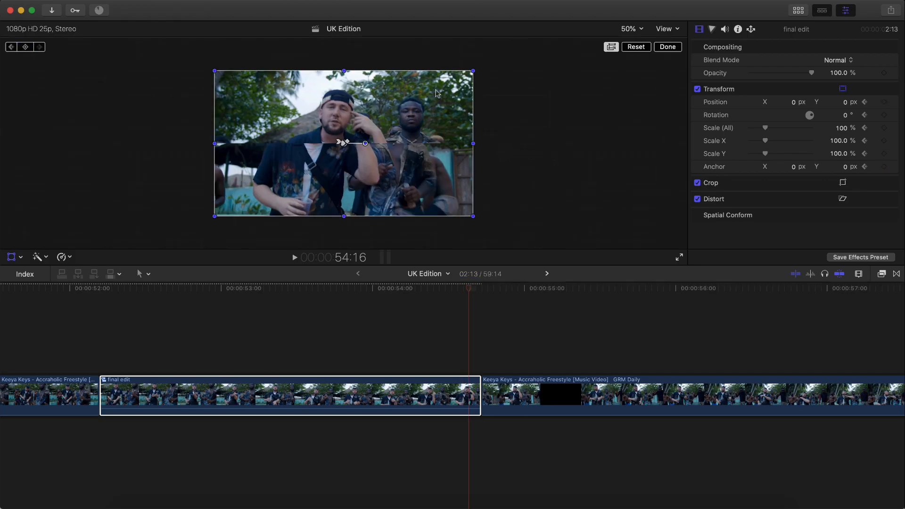
pyautogui.moveTo(459, 85); pyautogui.dragTo(461, 87)
pyautogui.press('Right')
pyautogui.press('Right')
pyautogui.moveTo(482, 290); pyautogui.dragTo(447, 288)
pyautogui.press('space')
pyautogui.press('space')
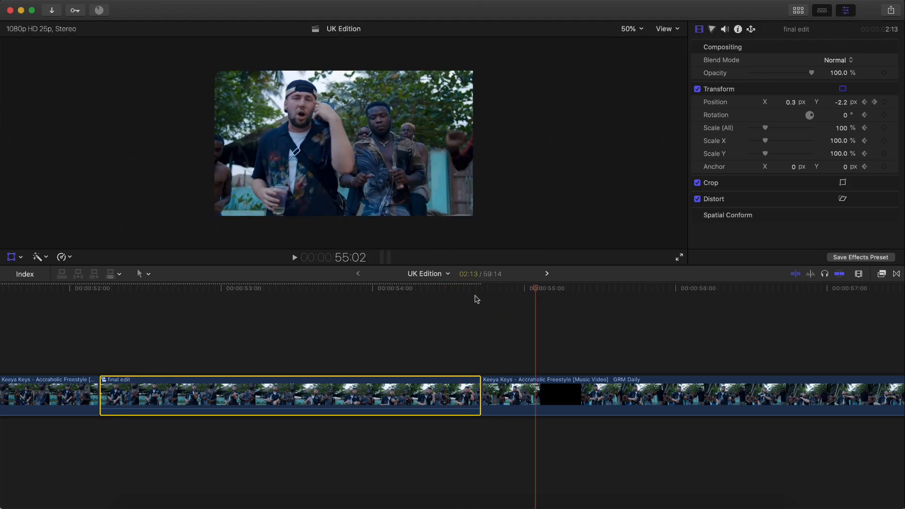
# Keyframe the following Keeya Keys clip's position from about X 51.5, Y -20.6 px at 54:18 to 0, 0 at 54:21
pyautogui.click(481, 290)
pyautogui.click(497, 385)
pyautogui.hscroll(5, 453, 384)
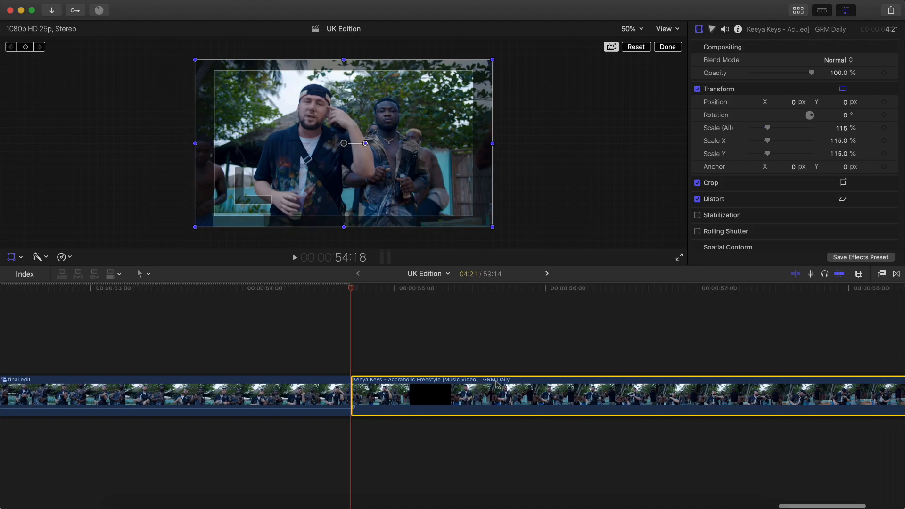
pyautogui.click(25, 47)
pyautogui.moveTo(455, 122); pyautogui.dragTo(486, 104)
pyautogui.press('Right')
pyautogui.press('Right')
pyautogui.press('Right')
pyautogui.click(791, 106)
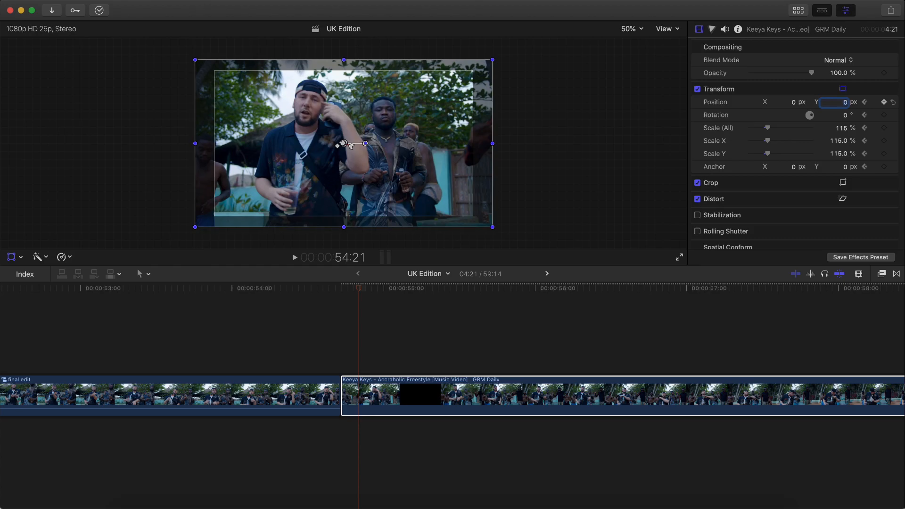
pyautogui.click(658, 52)
# Play back the whole split-image section from about 52:00 past 55:00 repeatedly, with the viewer fitted to the frame
pyautogui.press('space')
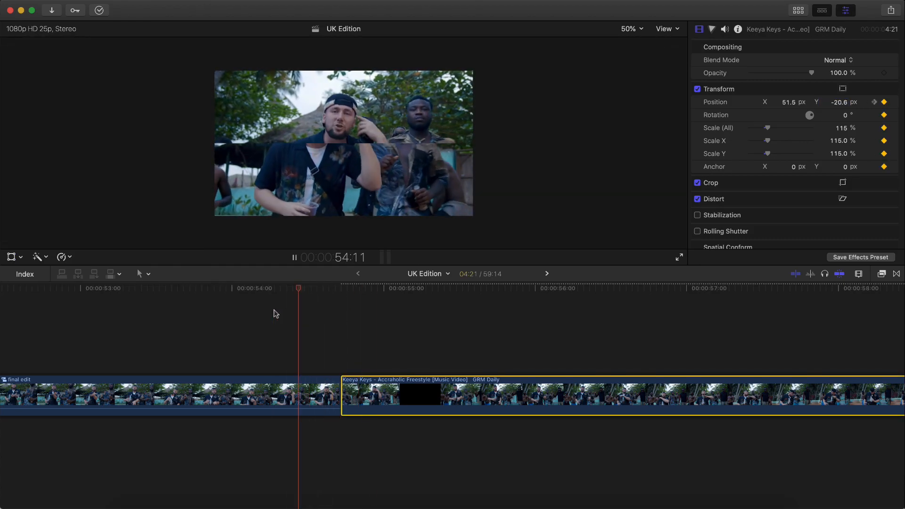
pyautogui.press('space')
pyautogui.hscroll(-5, 277, 314)
pyautogui.press('space')
pyautogui.click(150, 324)
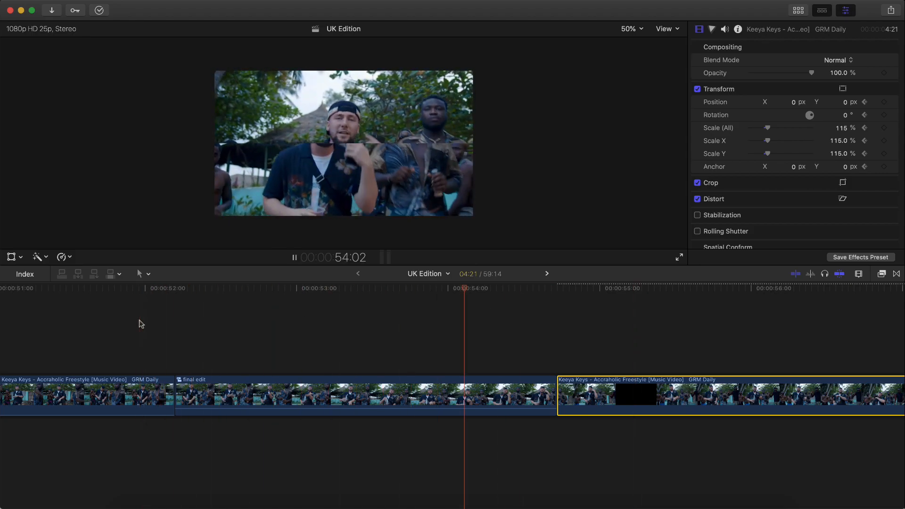
pyautogui.click(152, 320)
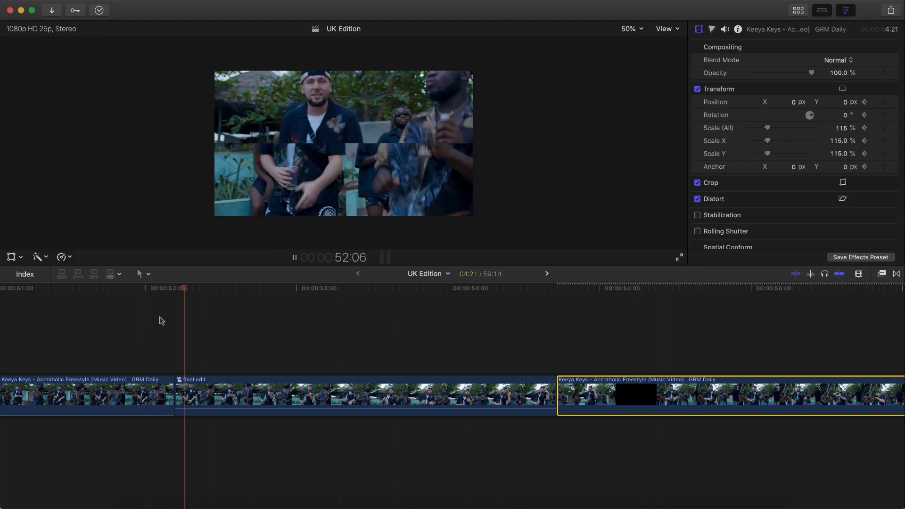
pyautogui.click(630, 29)
pyautogui.click(633, 38)
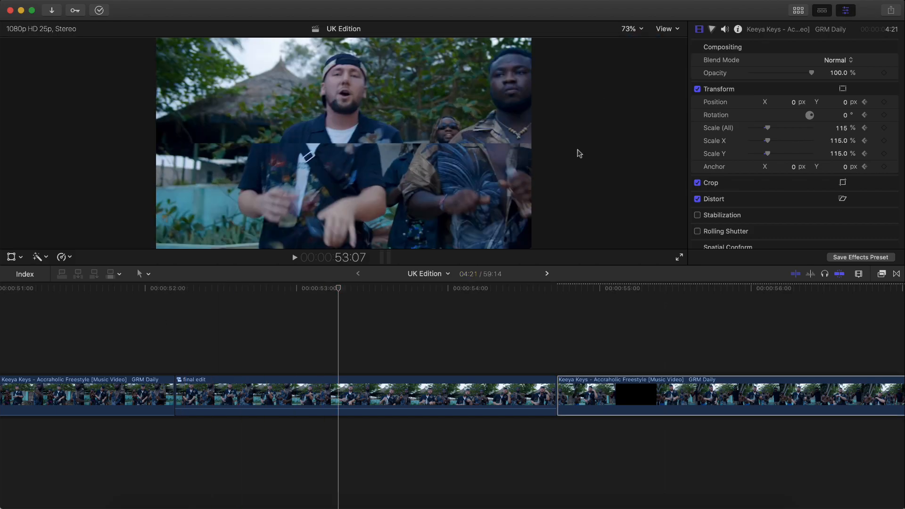
pyautogui.press('space')
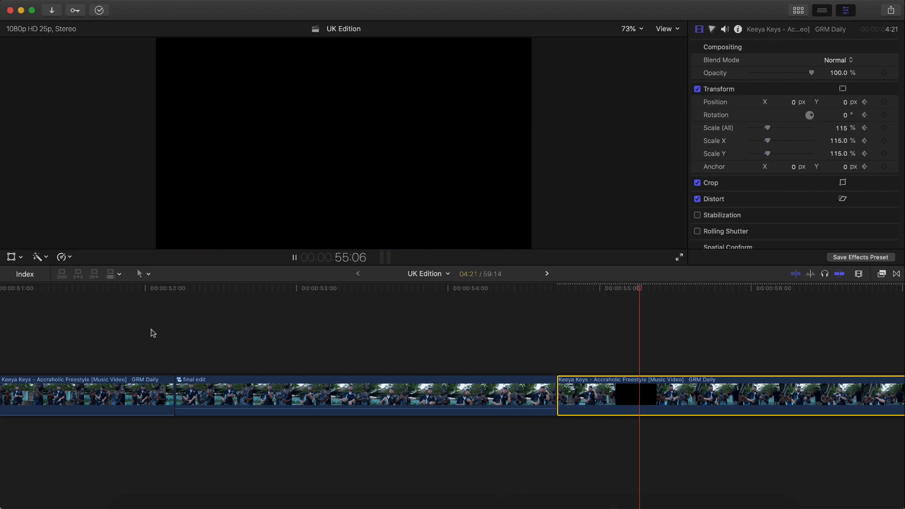
pyautogui.press('space')
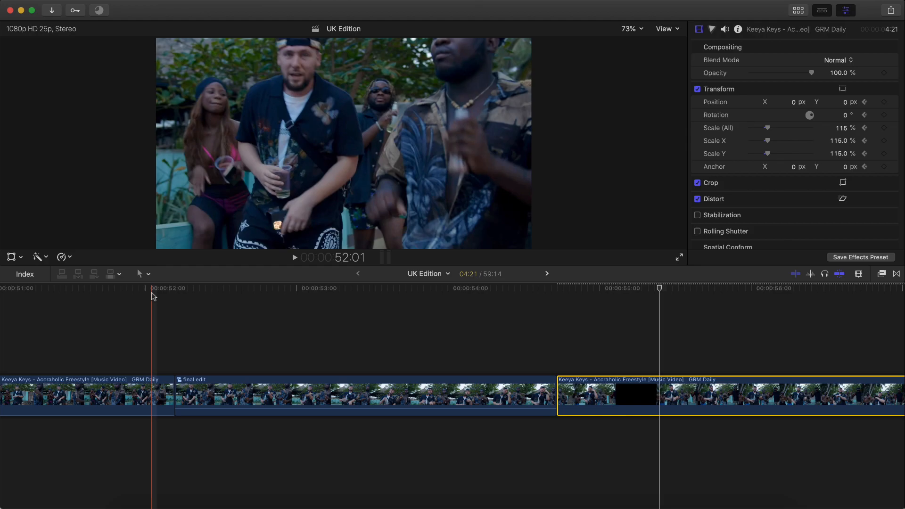
pyautogui.press('space')
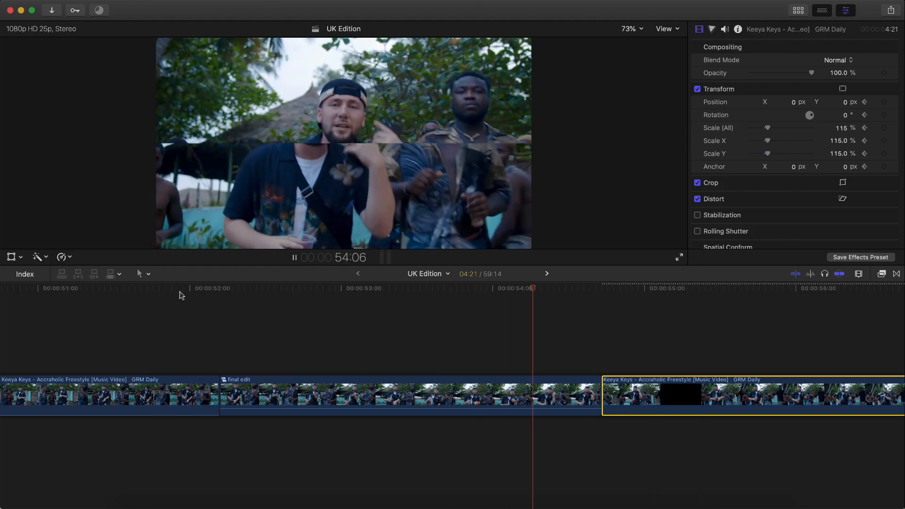
pyautogui.press('space')
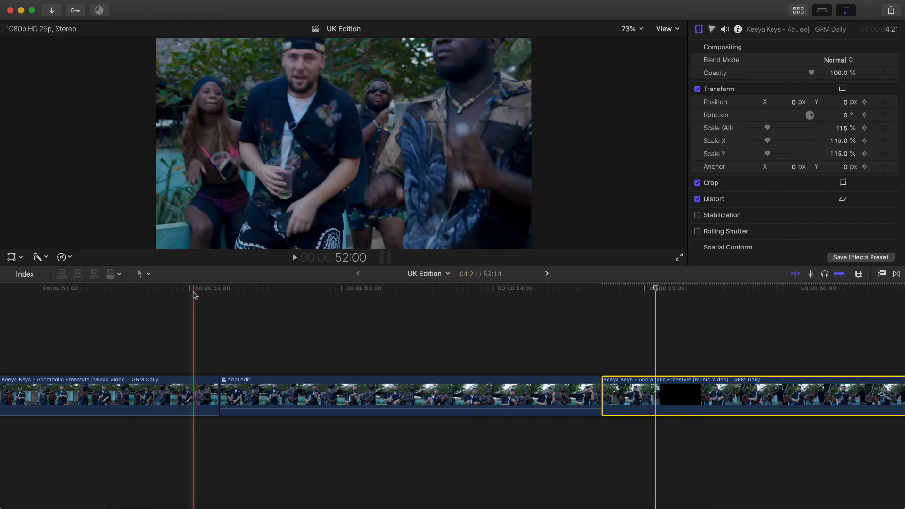
pyautogui.press('space')
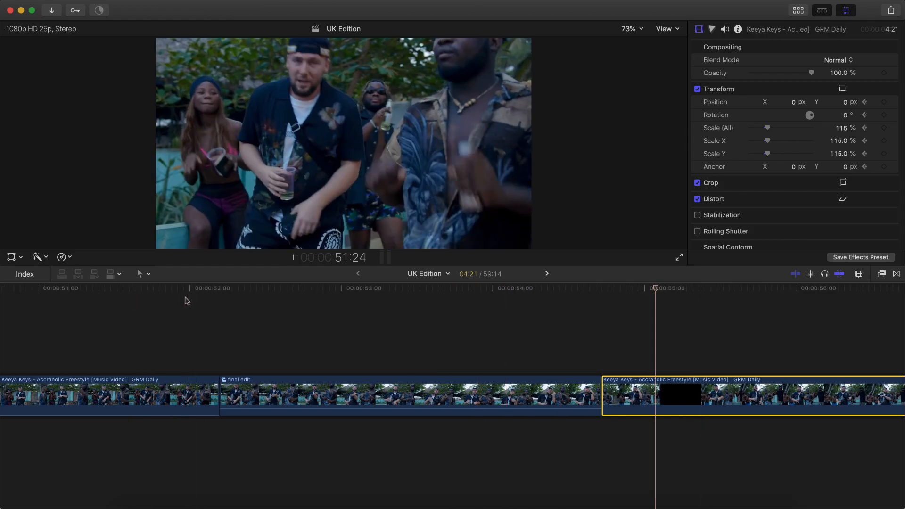